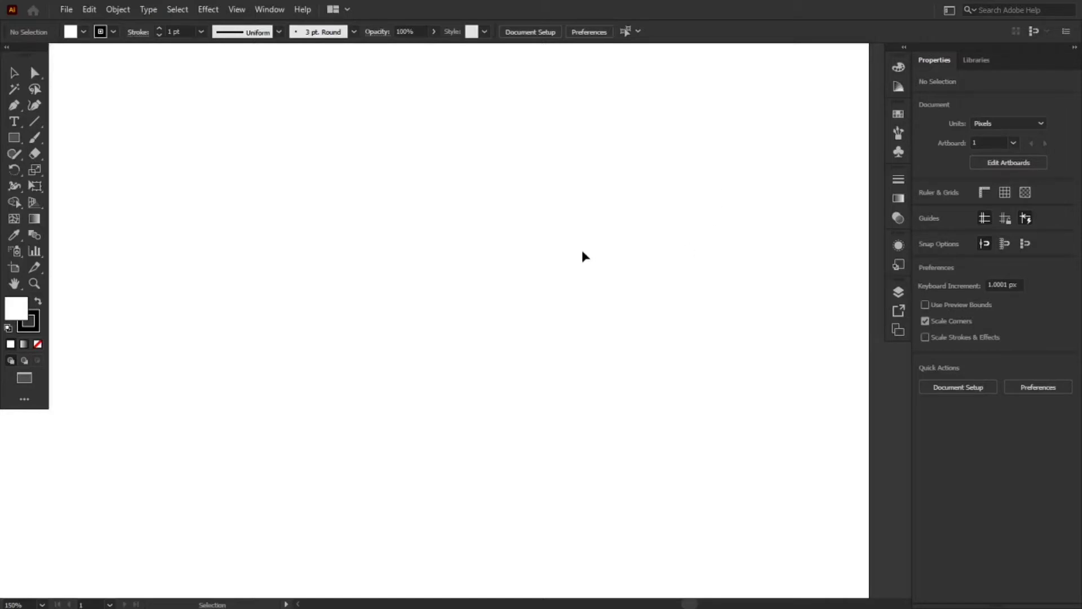
Draw an upright rectangle about 44.5 by 87 px and fill it with blue (R=41 G=171 B=226)
click(14, 137)
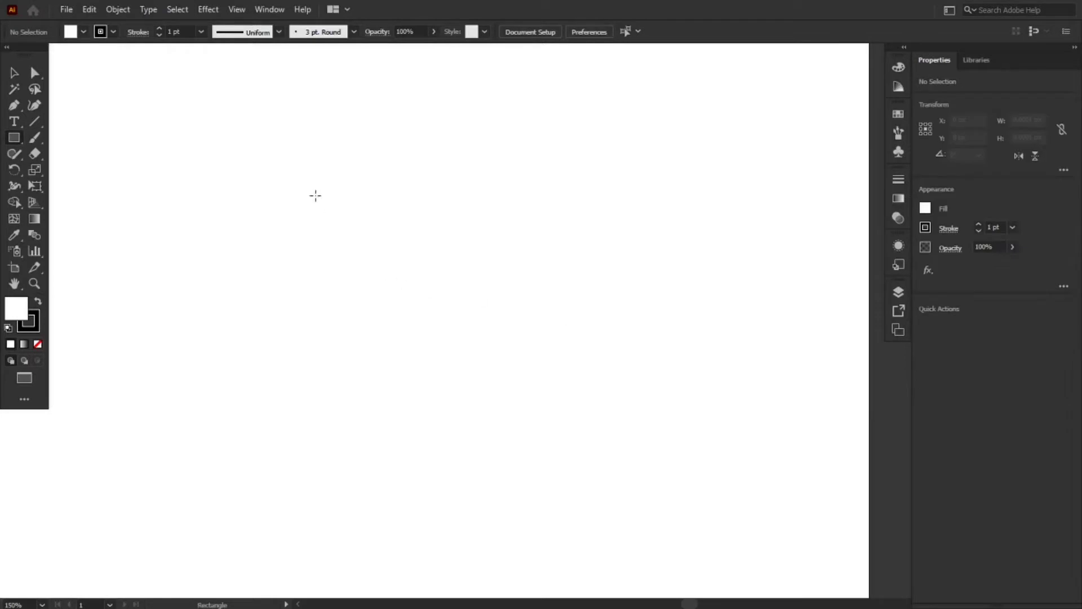
drag(332, 194, 393, 312)
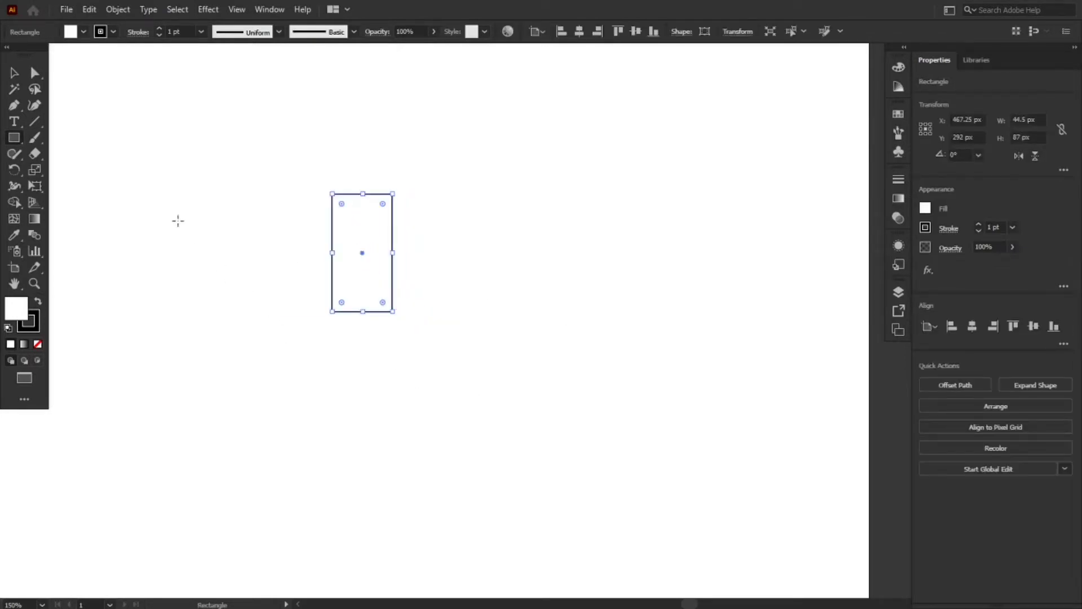
click(925, 208)
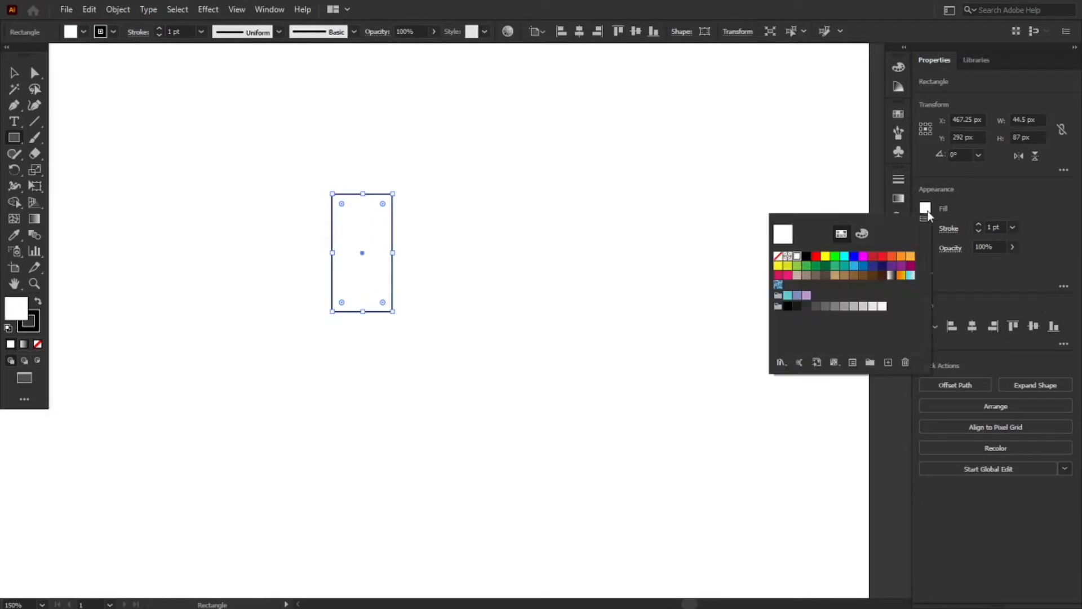
click(854, 266)
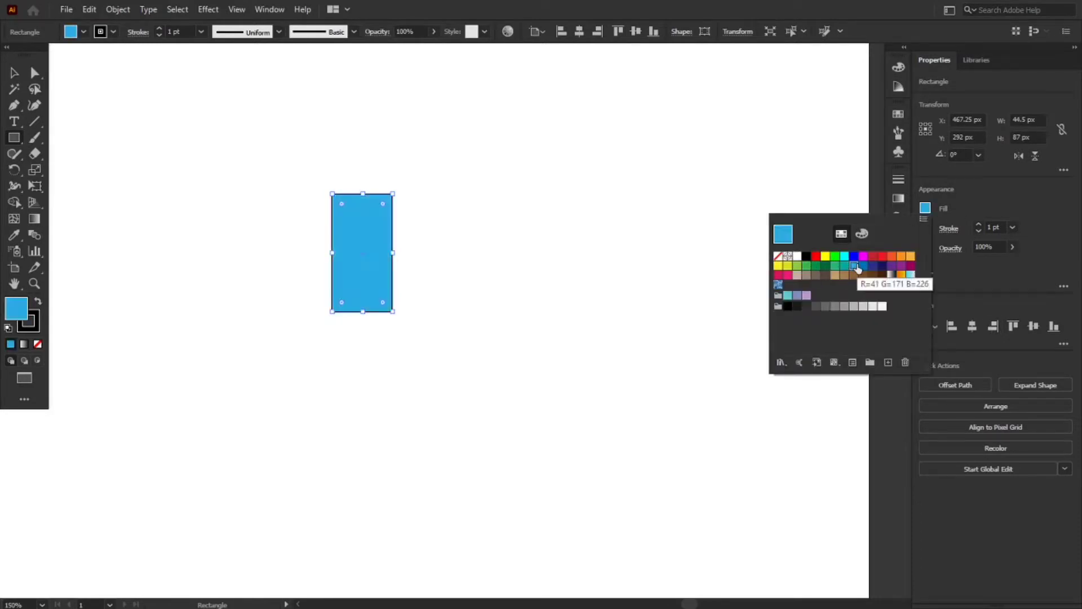
Remove the blue rectangle's stroke and make the fill the active colour attribute again
click(31, 327)
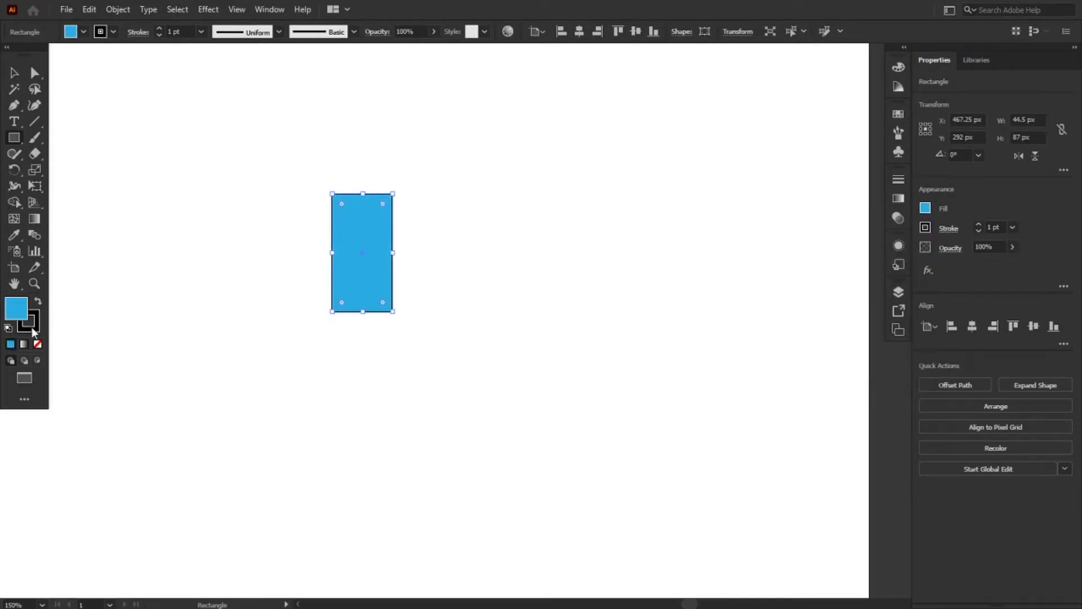
click(36, 327)
click(37, 343)
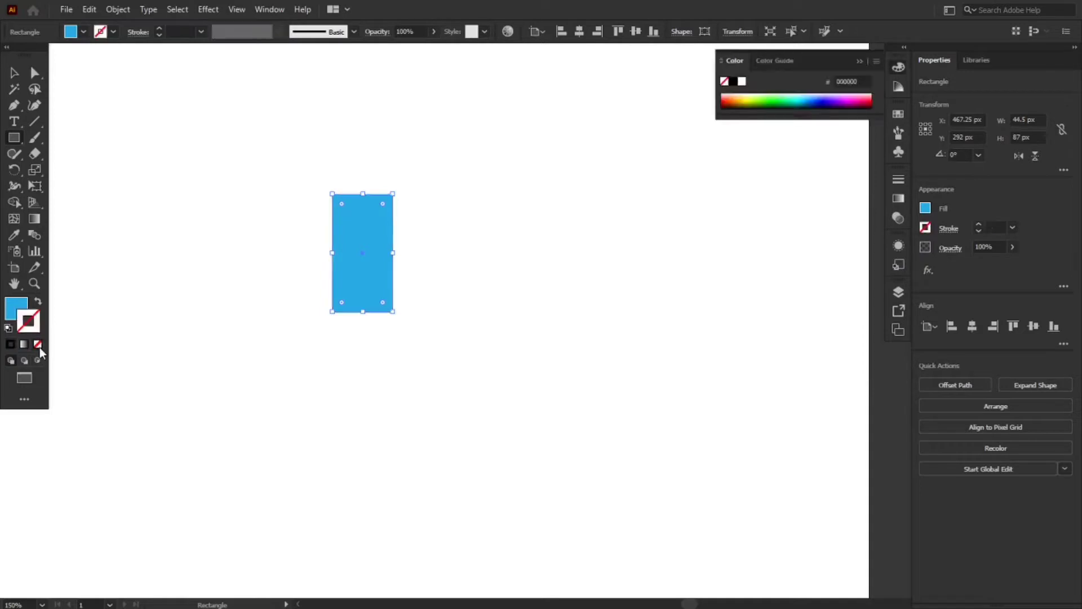
click(13, 312)
Draw a circle about 26.5 px in diameter to the right of the rectangle and fill it with green 22B573
drag(17, 141, 67, 167)
drag(536, 239, 572, 275)
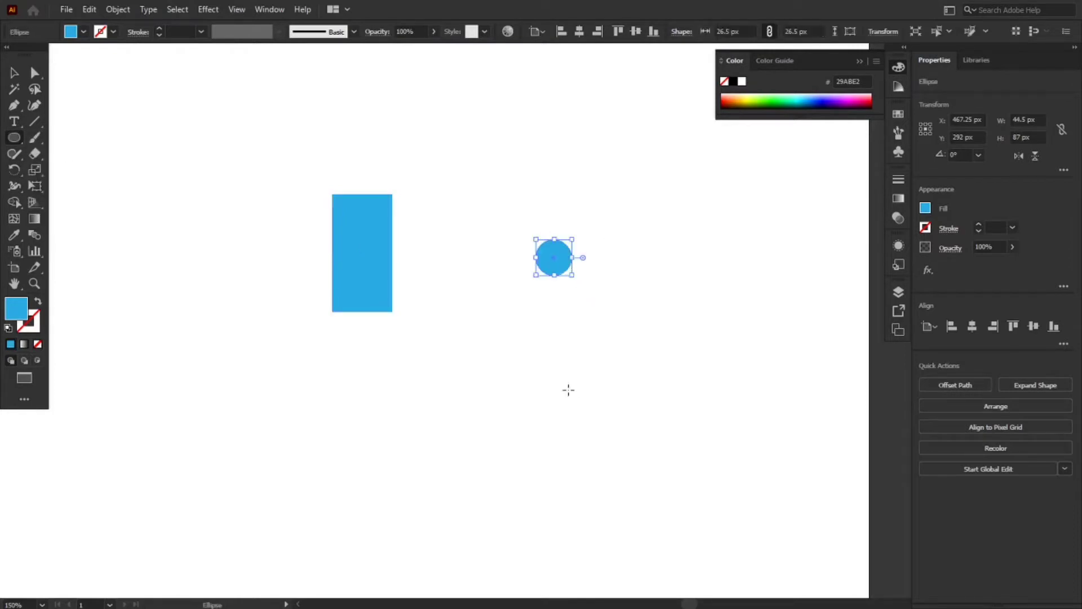
click(14, 72)
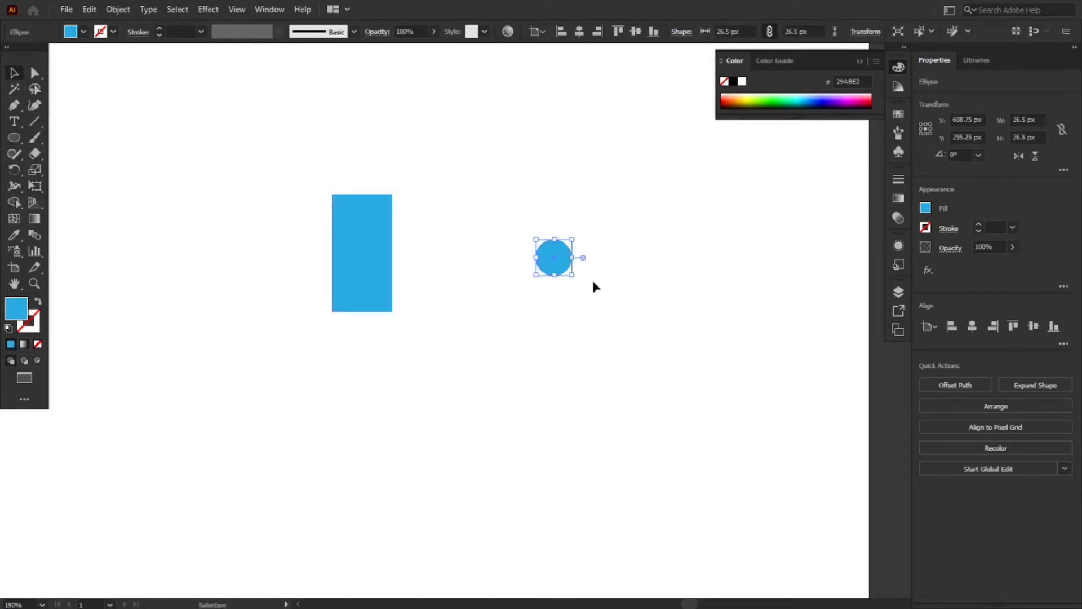
click(925, 210)
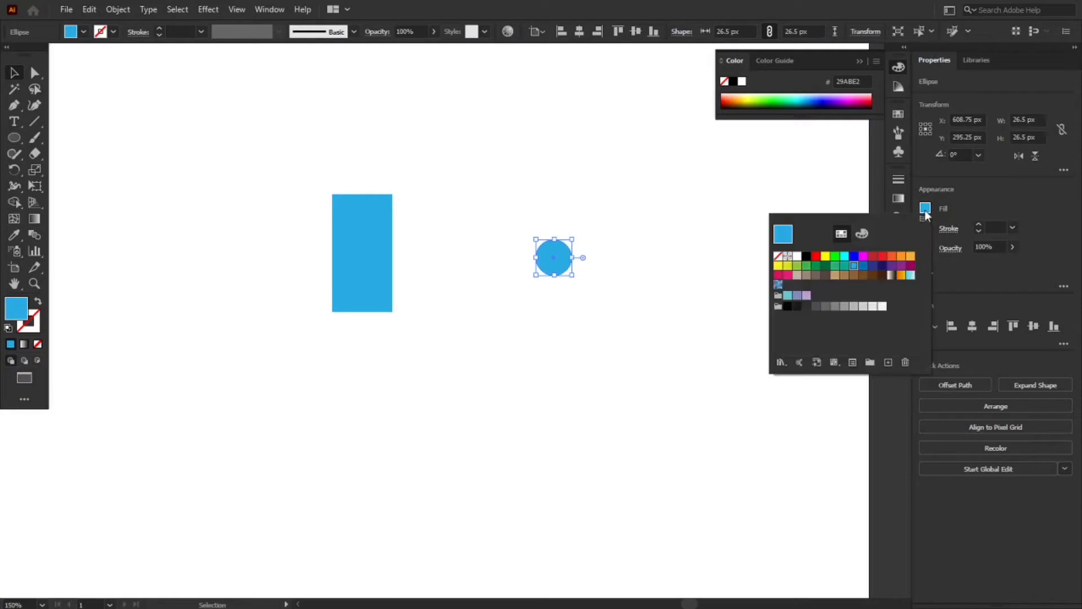
click(835, 265)
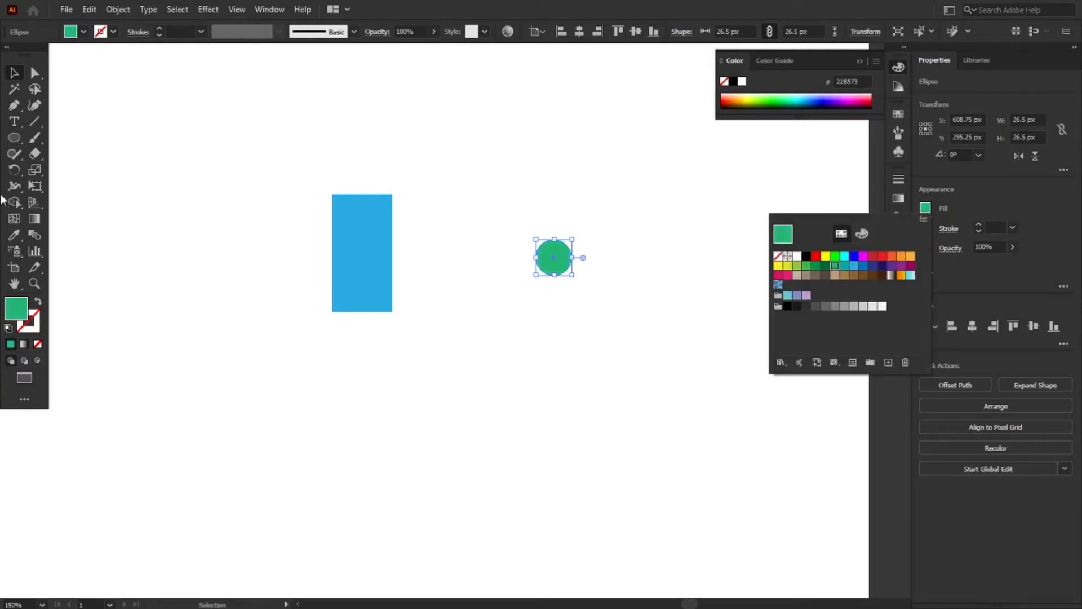
Move the green circle onto the upper half of the blue rectangle, centred horizontally
click(12, 72)
click(594, 345)
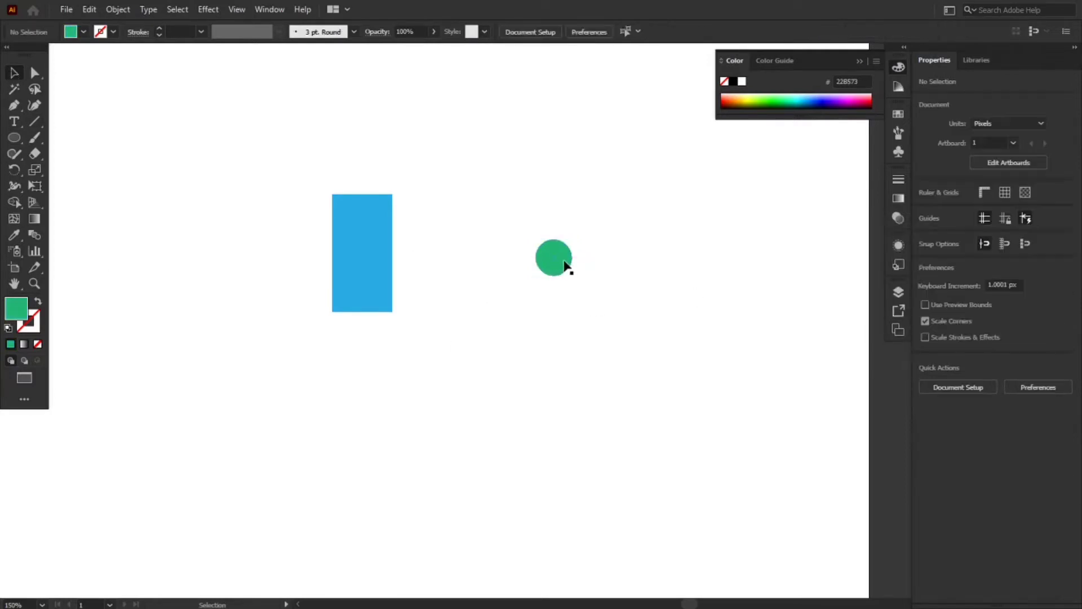
drag(564, 262, 371, 230)
click(443, 266)
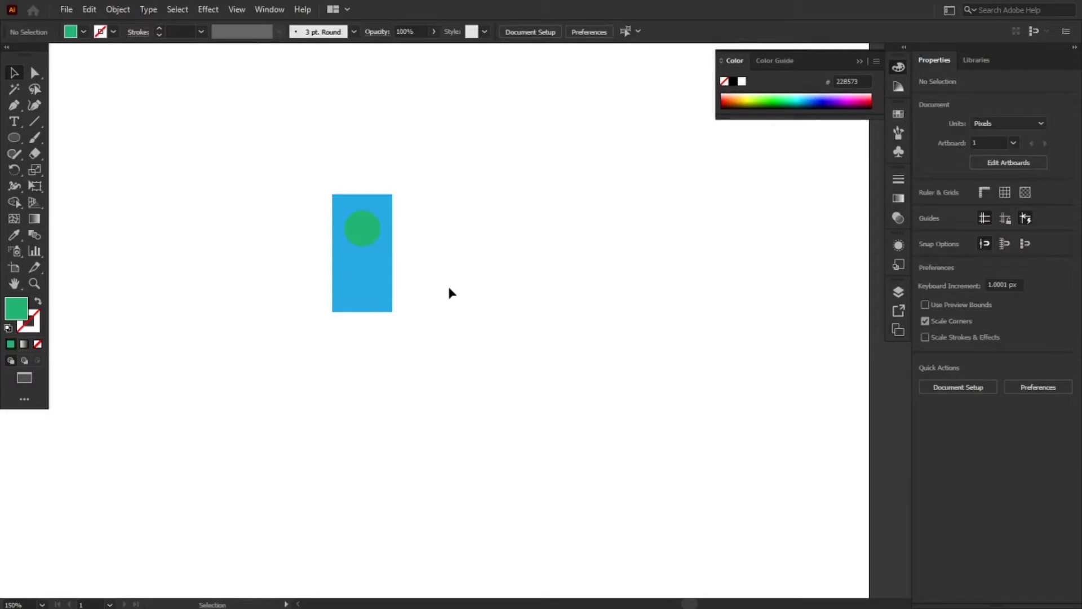
drag(279, 183, 446, 338)
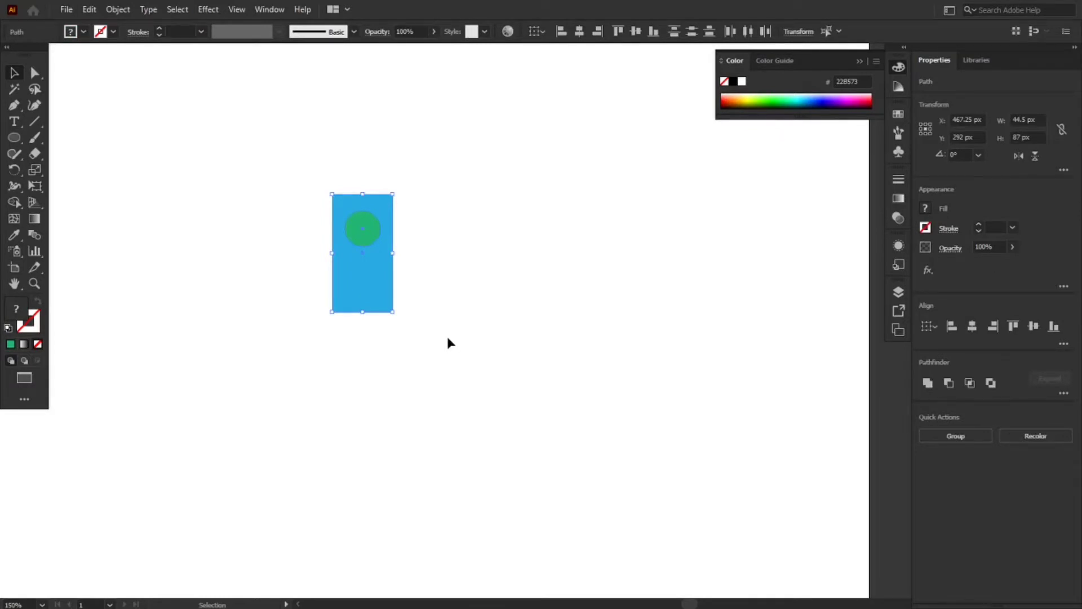
click(107, 11)
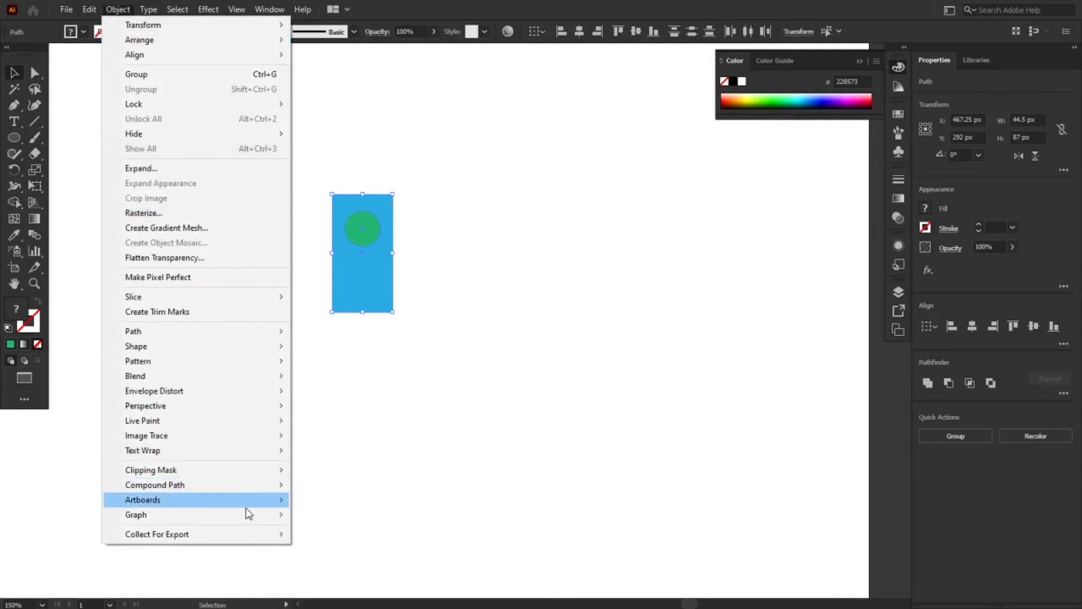
mouse_move(159, 490)
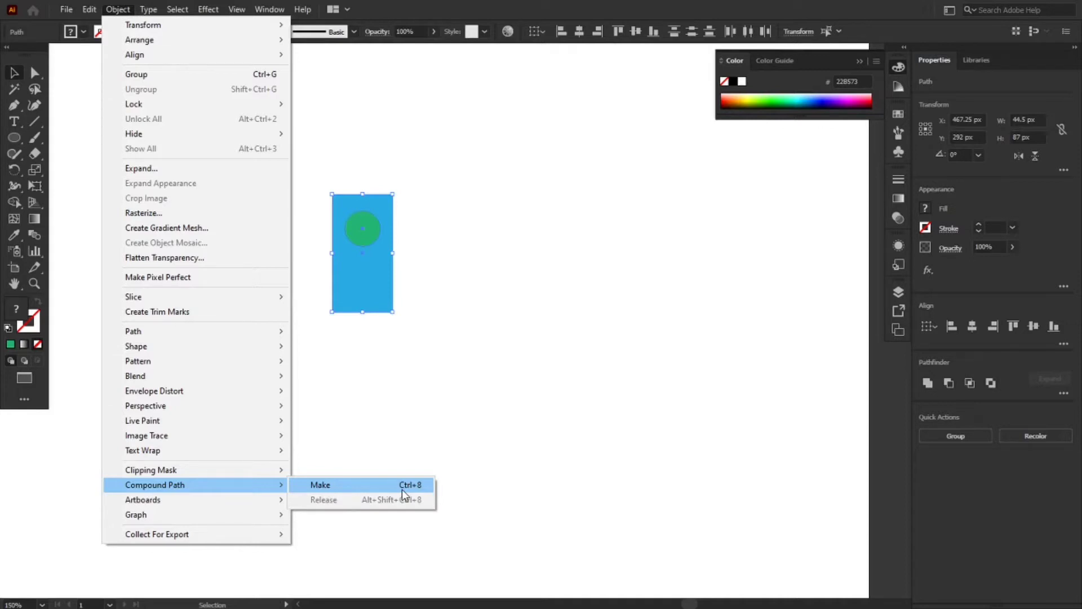
click(443, 410)
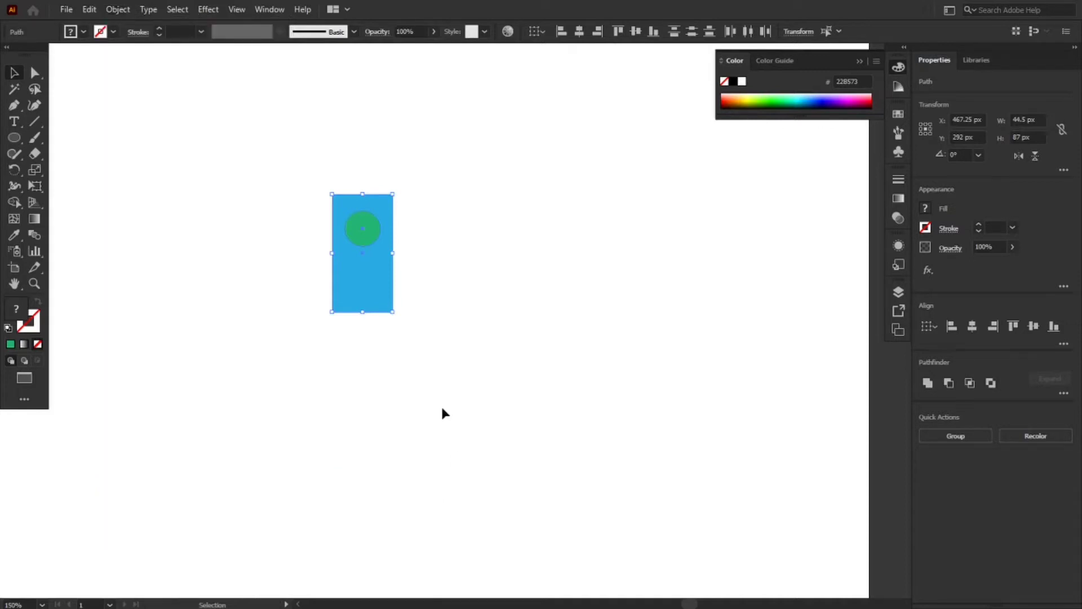
Combine the blue rectangle and the green circle into a compound path
drag(260, 168, 429, 353)
right_click(354, 270)
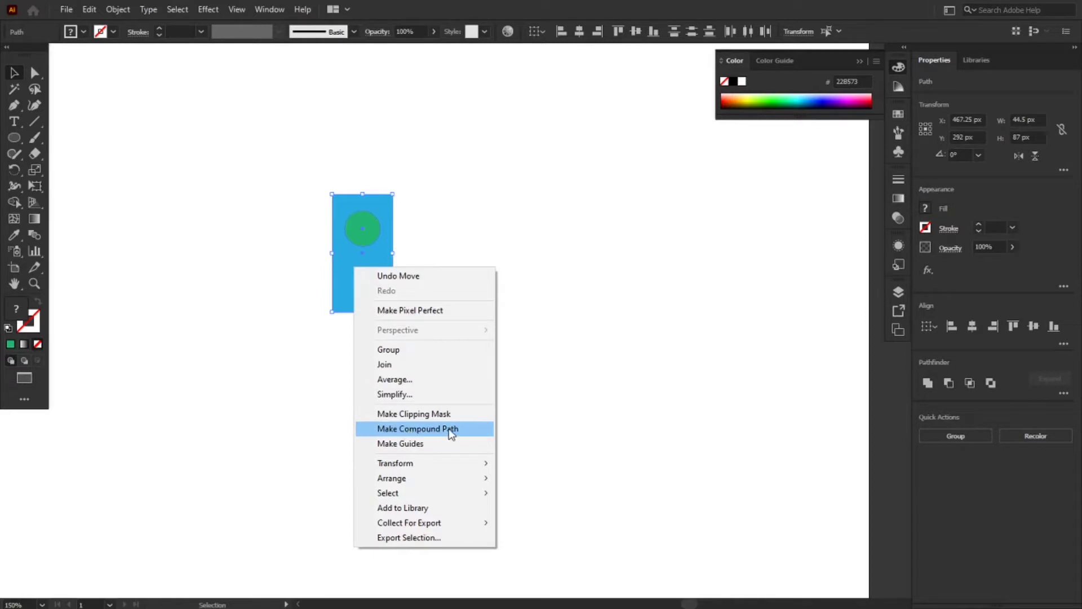
click(420, 433)
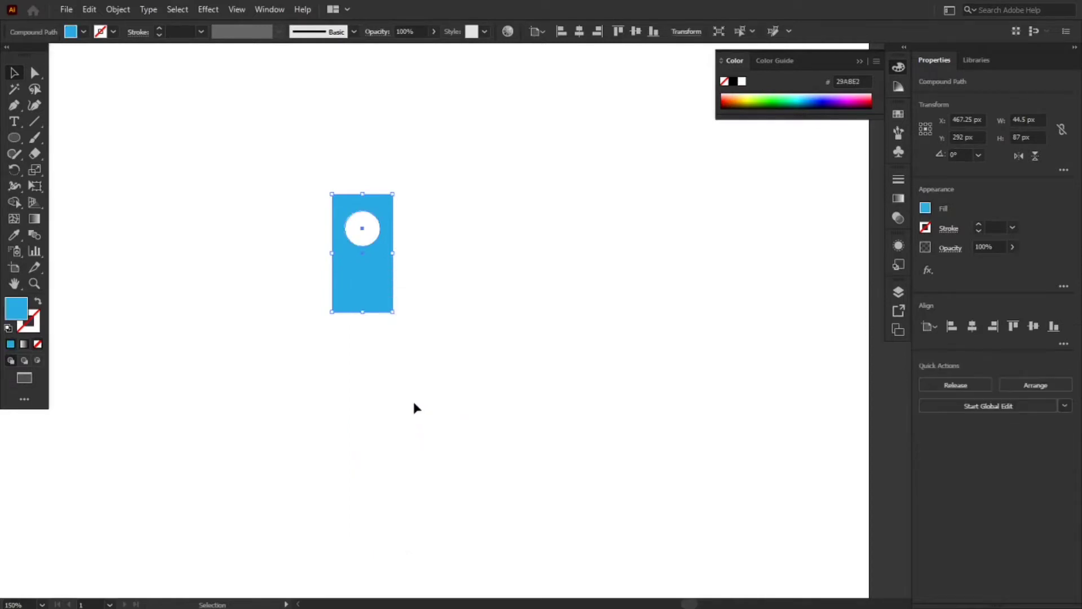
click(414, 403)
Undo the compound path to restore the separate rectangle and circle
drag(296, 169, 430, 357)
click(499, 260)
key(ctrl+z)
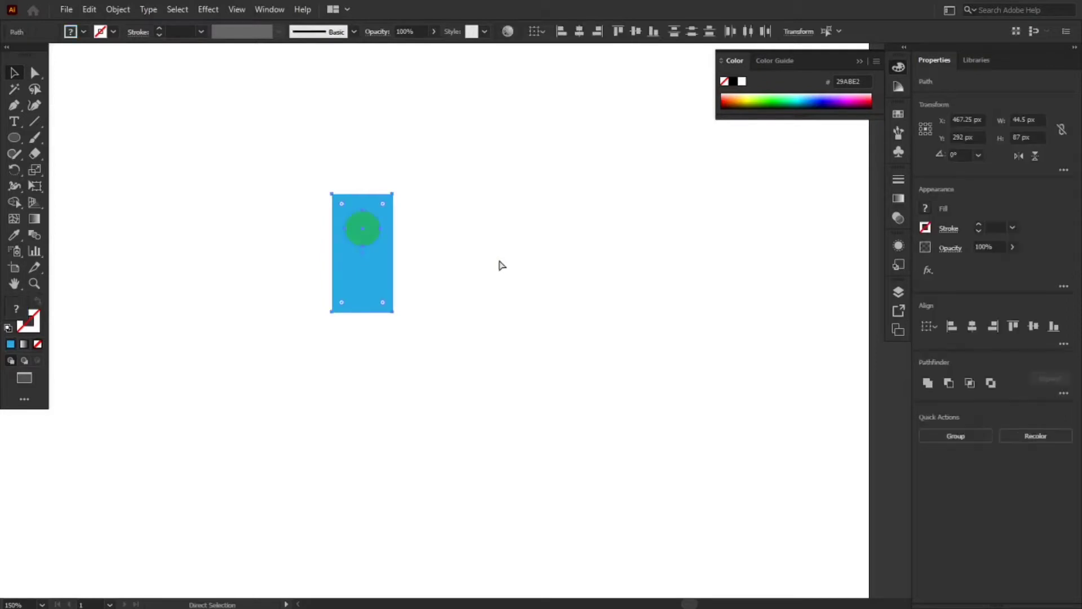
Duplicate the rectangle and its circle about 89.5 px to the right, level with the originals
key(v)
click(499, 261)
drag(315, 163, 506, 279)
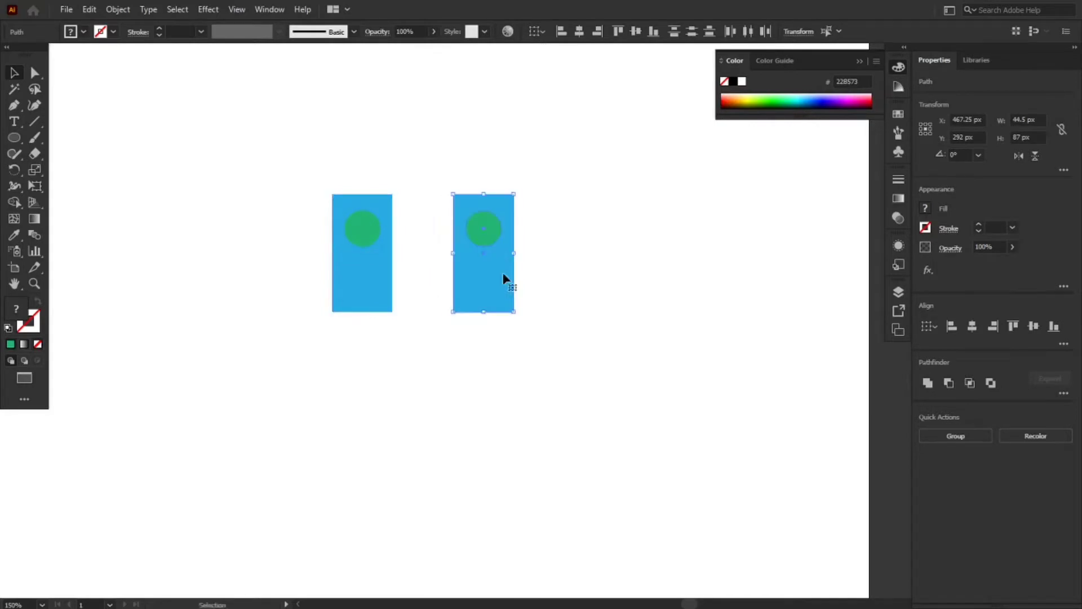
click(602, 285)
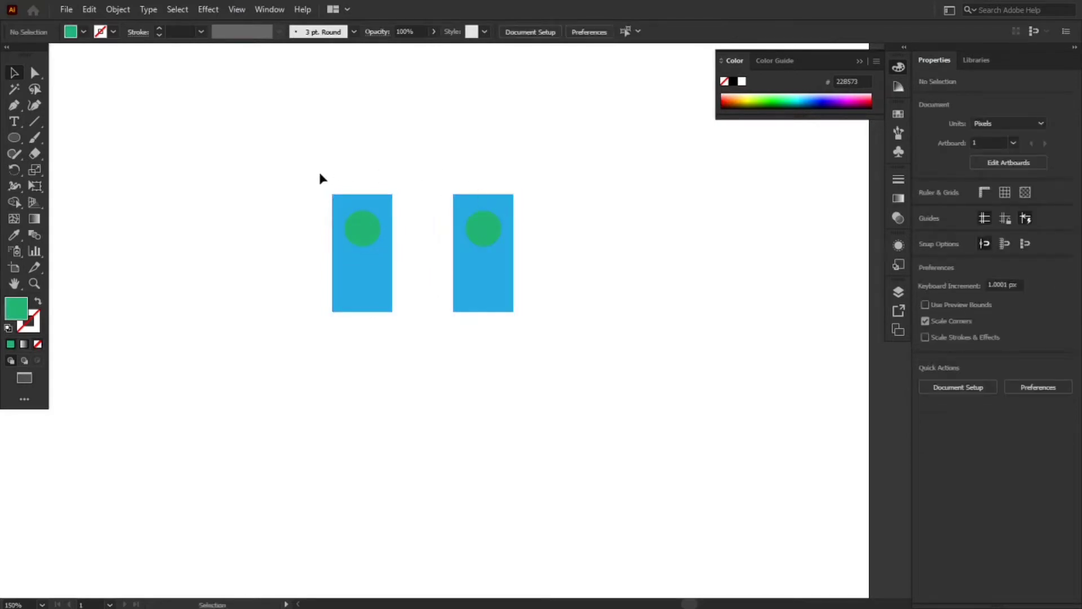
Make a compound path from the left-hand rectangle and circle
drag(314, 184, 416, 334)
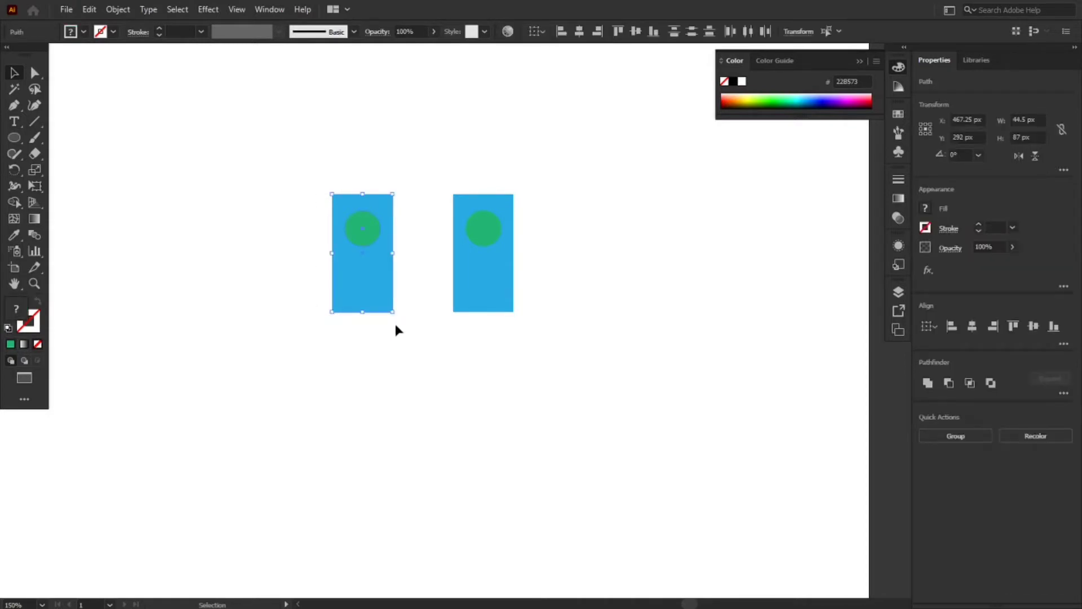
right_click(376, 290)
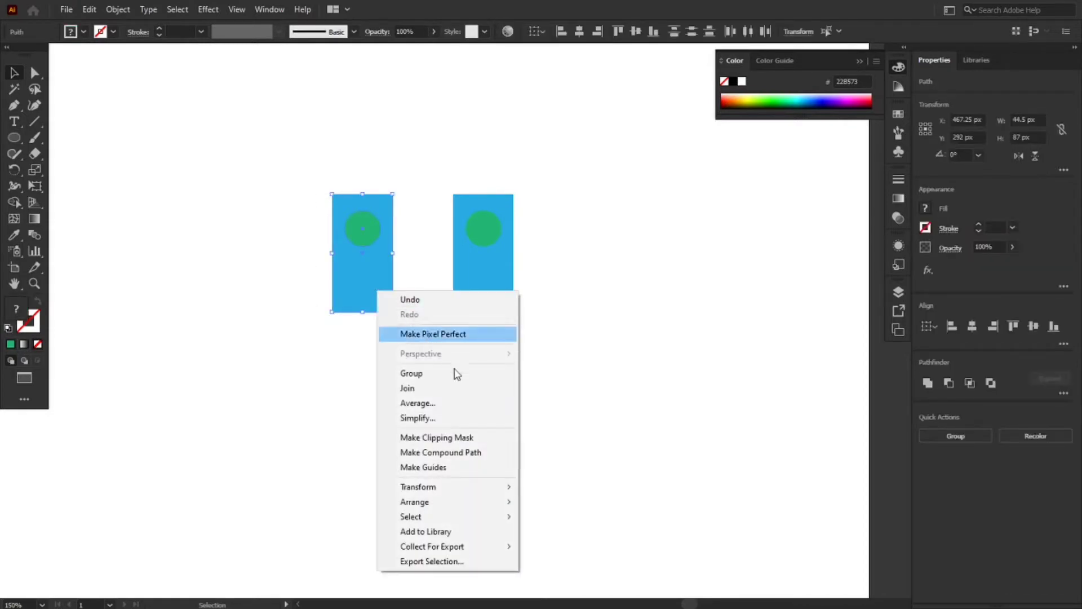
click(470, 460)
click(418, 235)
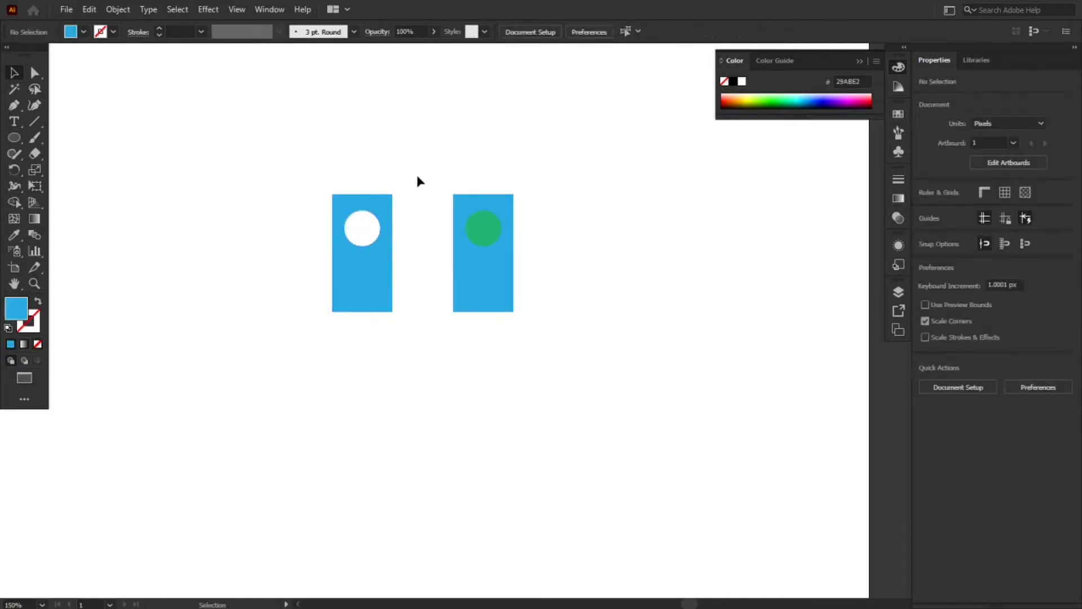
Subtract the circle from the right-hand rectangle with the Minus Front Pathfinder operation
drag(417, 176, 551, 343)
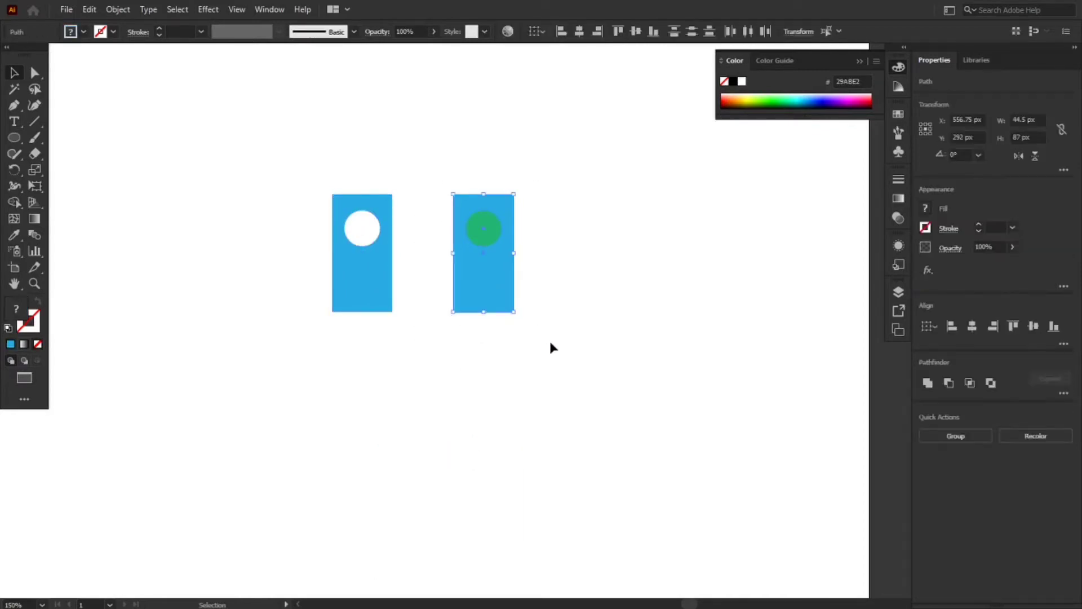
click(949, 382)
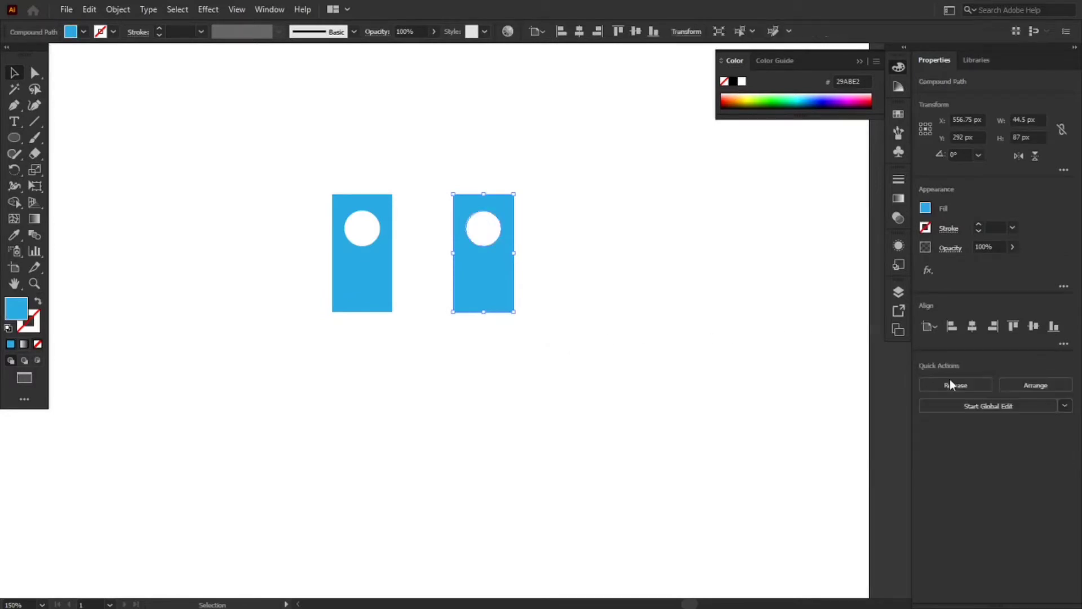
click(602, 344)
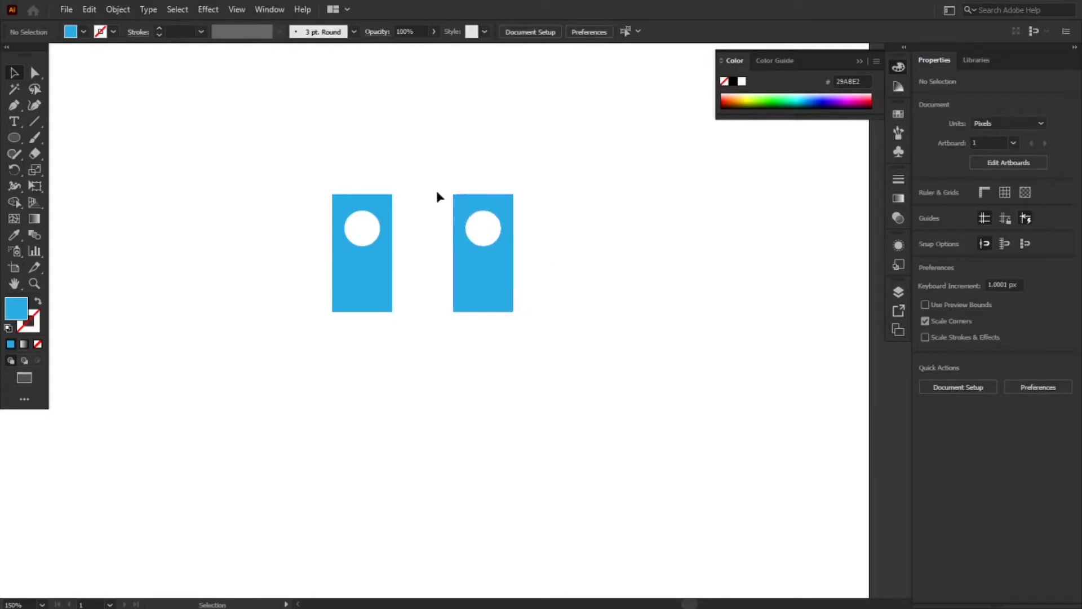
Try to move the circular hole within the right-hand shape
drag(444, 192, 536, 325)
click(489, 234)
drag(490, 237, 472, 225)
Move the circular hole of the left-hand compound path straight down to the rectangle's centre, at Y 292 px
click(35, 73)
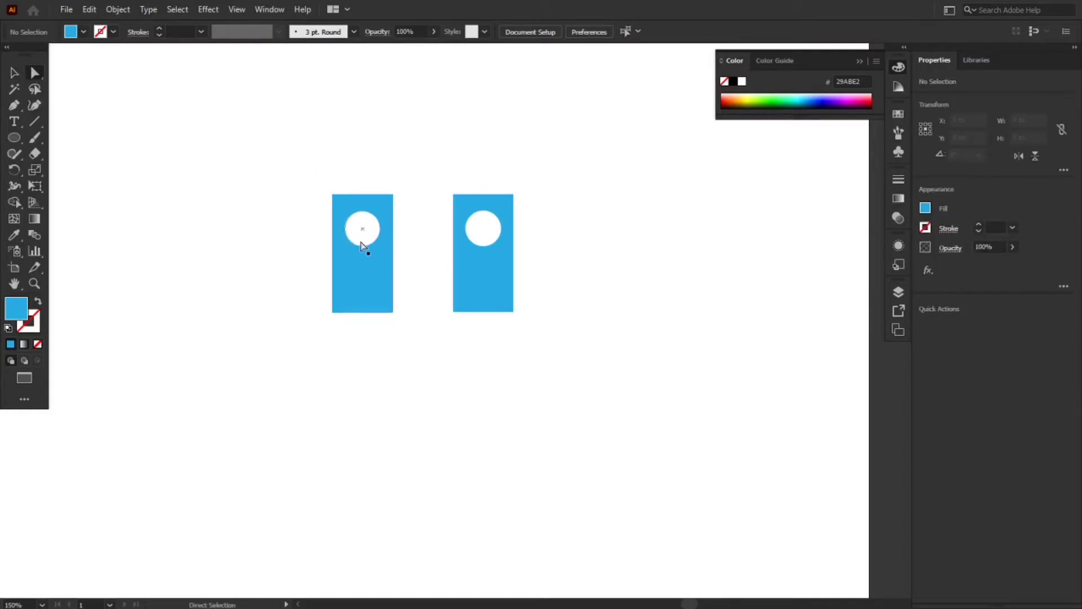
click(346, 228)
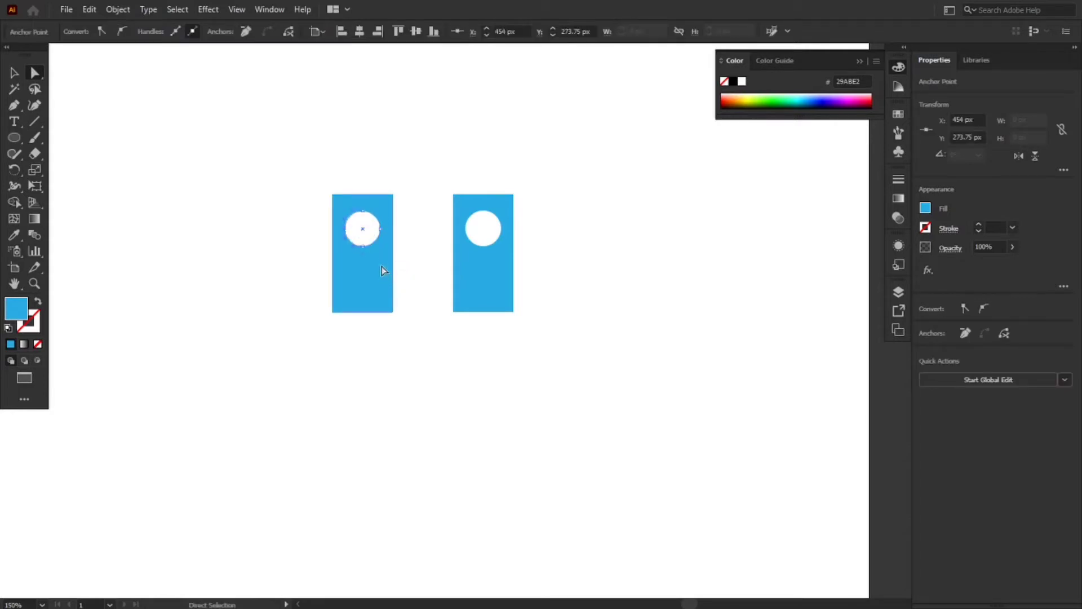
key(v)
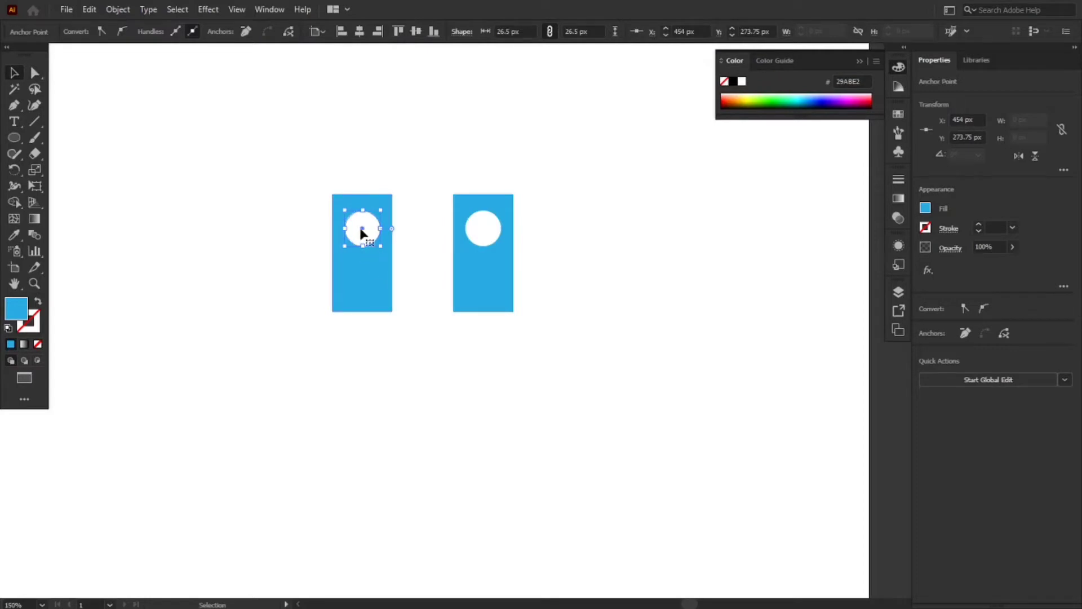
drag(363, 234, 362, 254)
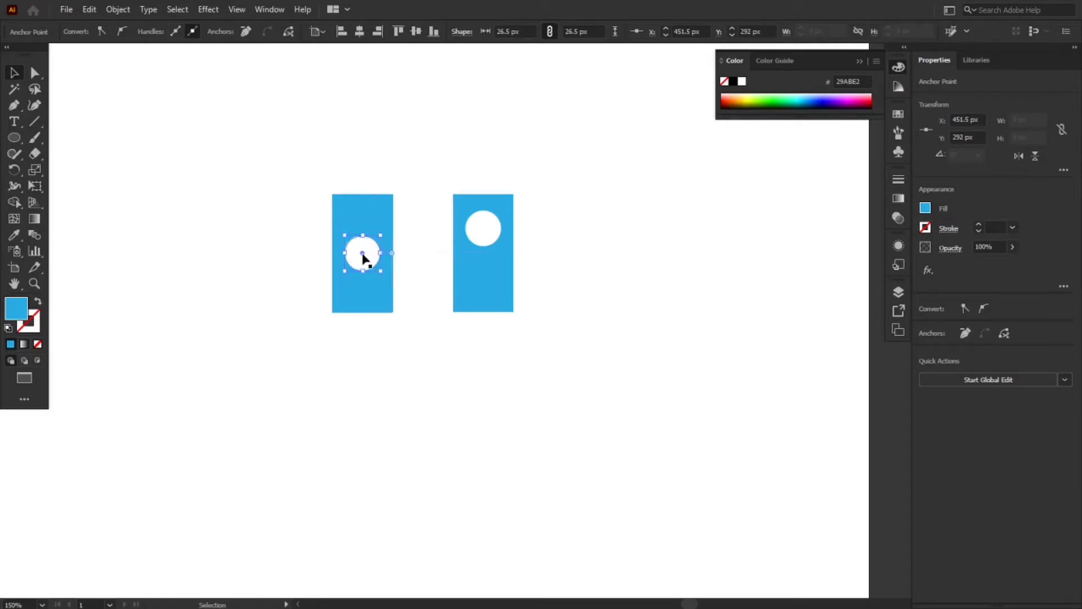
click(413, 276)
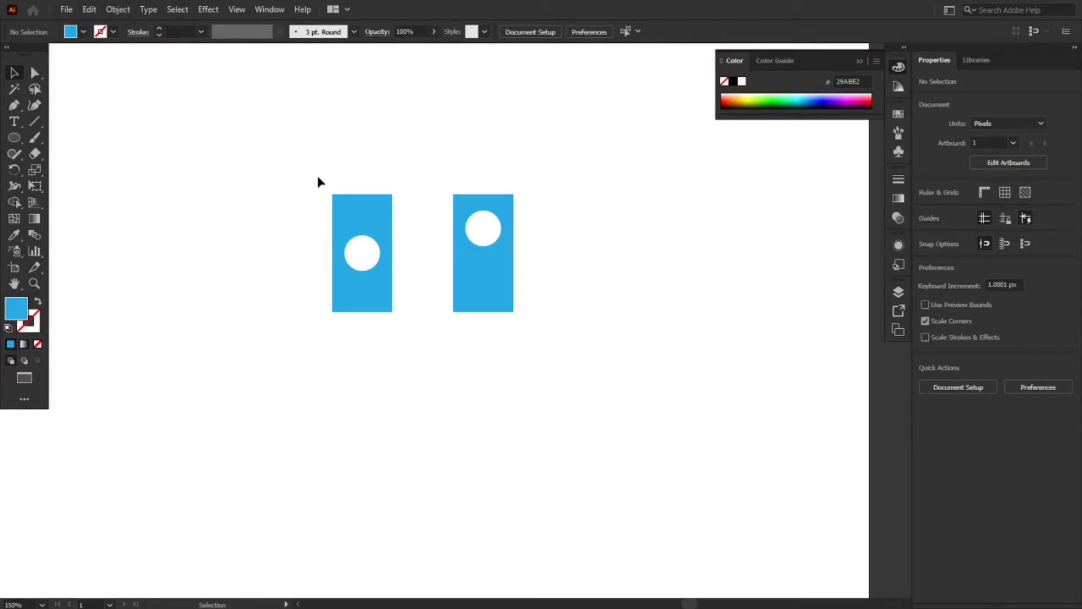
Release the left-hand compound path and move the freed circle out to the left of its rectangle
drag(302, 178, 411, 328)
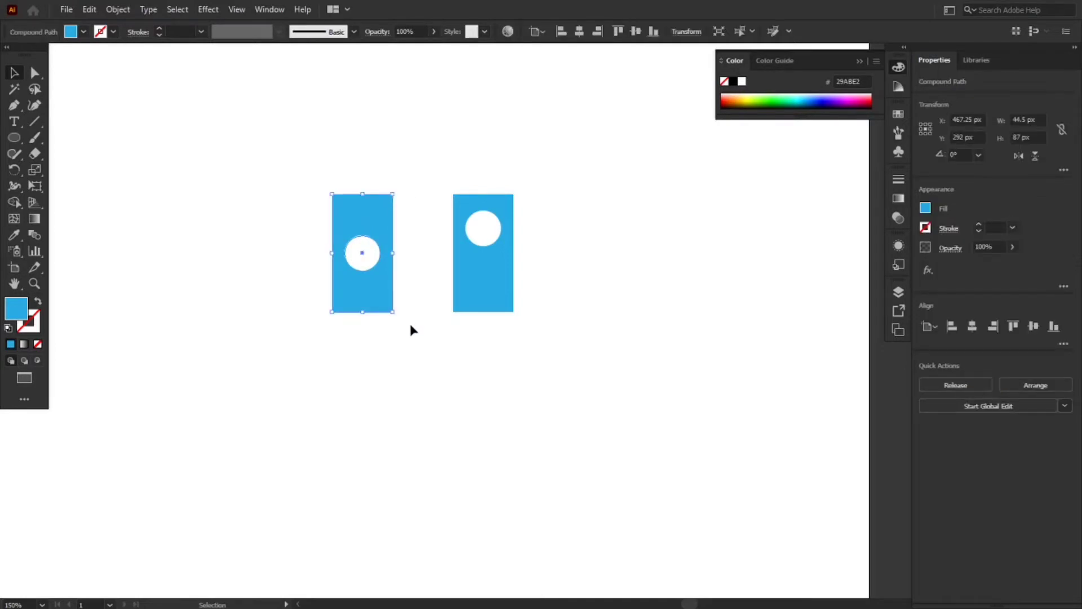
right_click(389, 283)
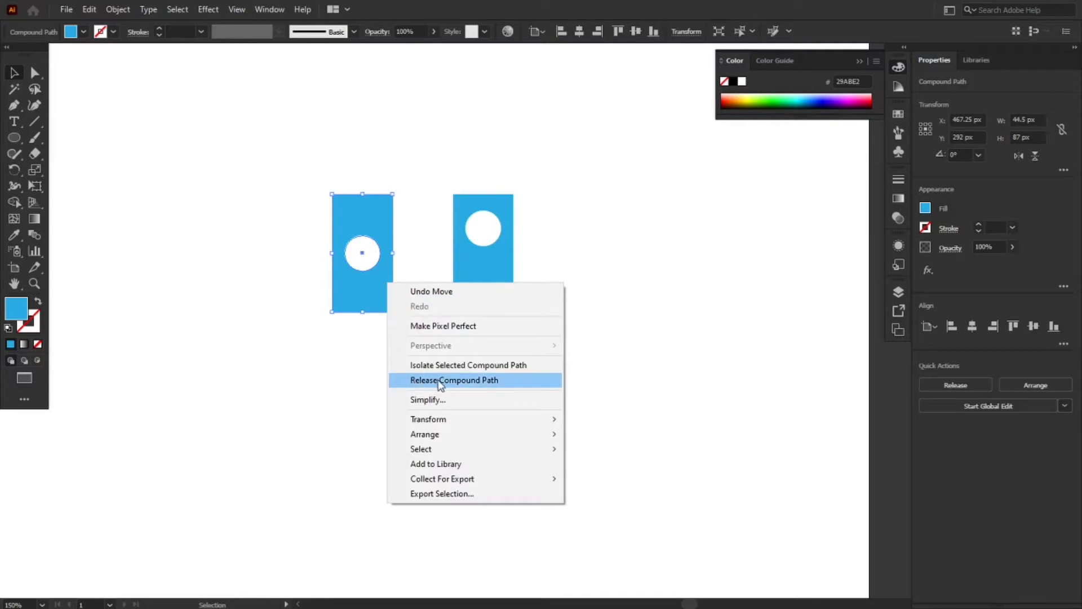
click(122, 13)
mouse_move(212, 483)
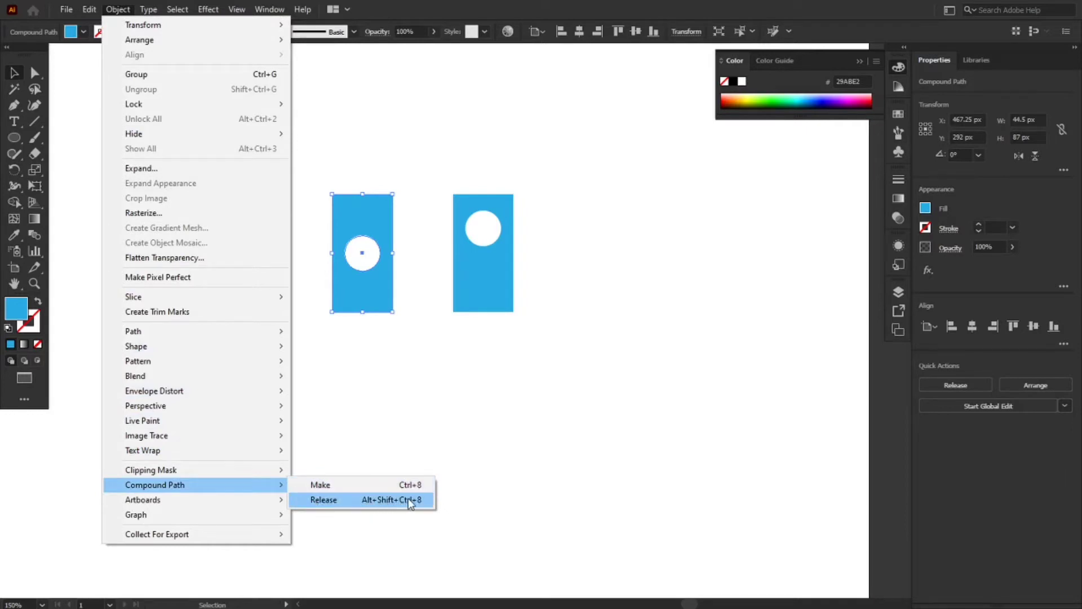
right_click(363, 271)
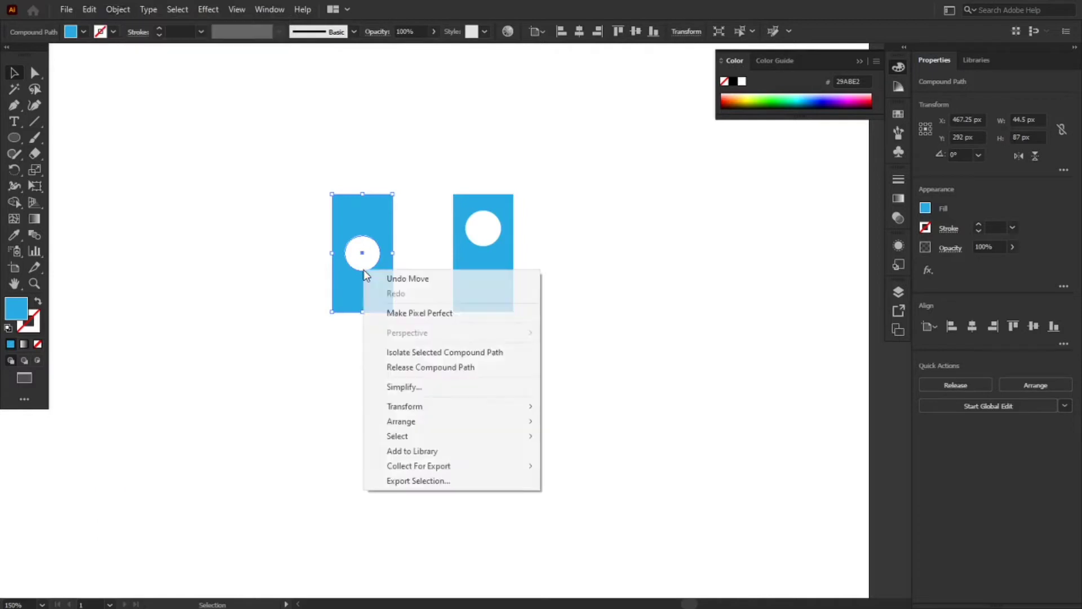
click(424, 369)
click(402, 336)
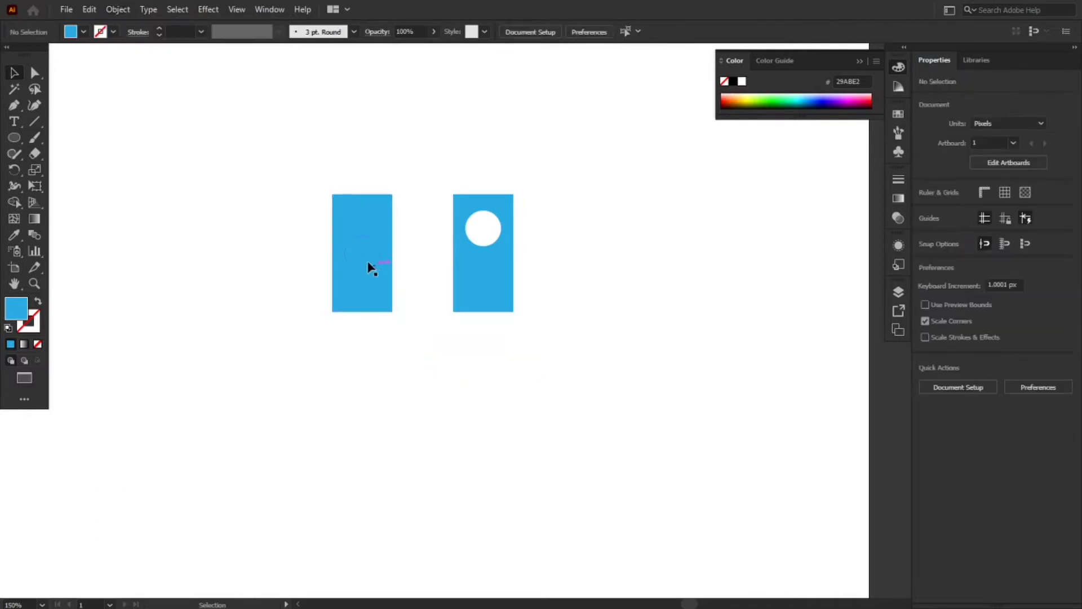
drag(369, 273, 206, 275)
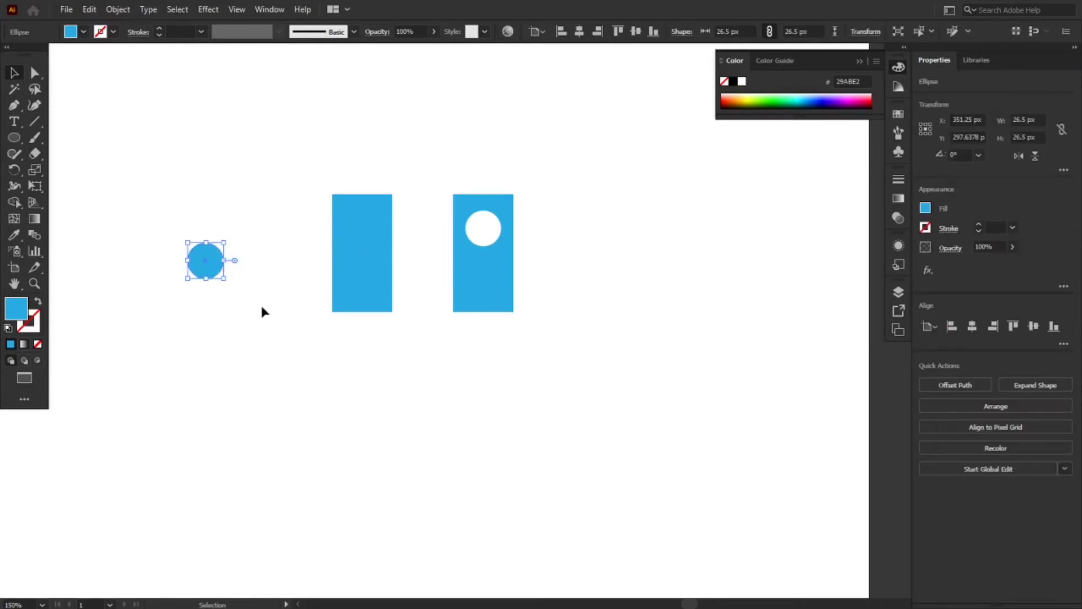
click(261, 310)
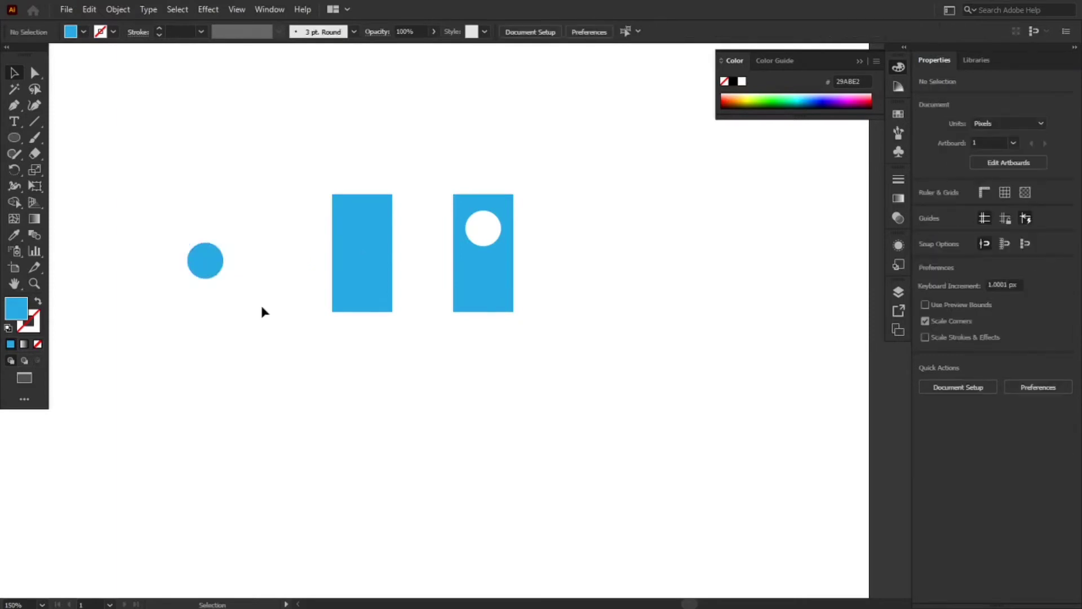
Delete all the shapes from the artboard and draw a blue circle about 53 px in diameter
drag(152, 144, 519, 379)
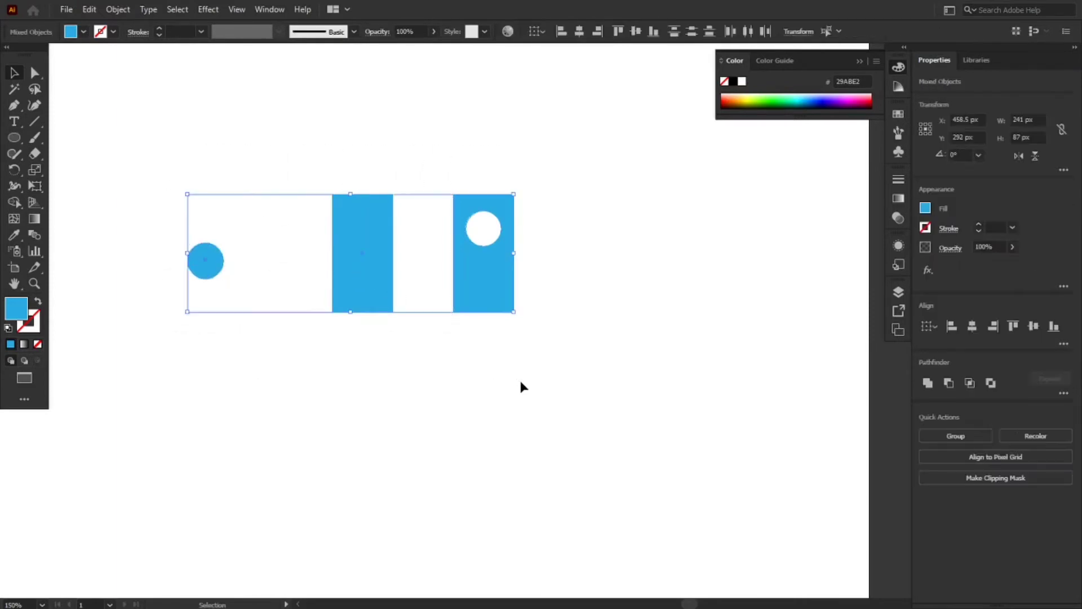
key(Delete)
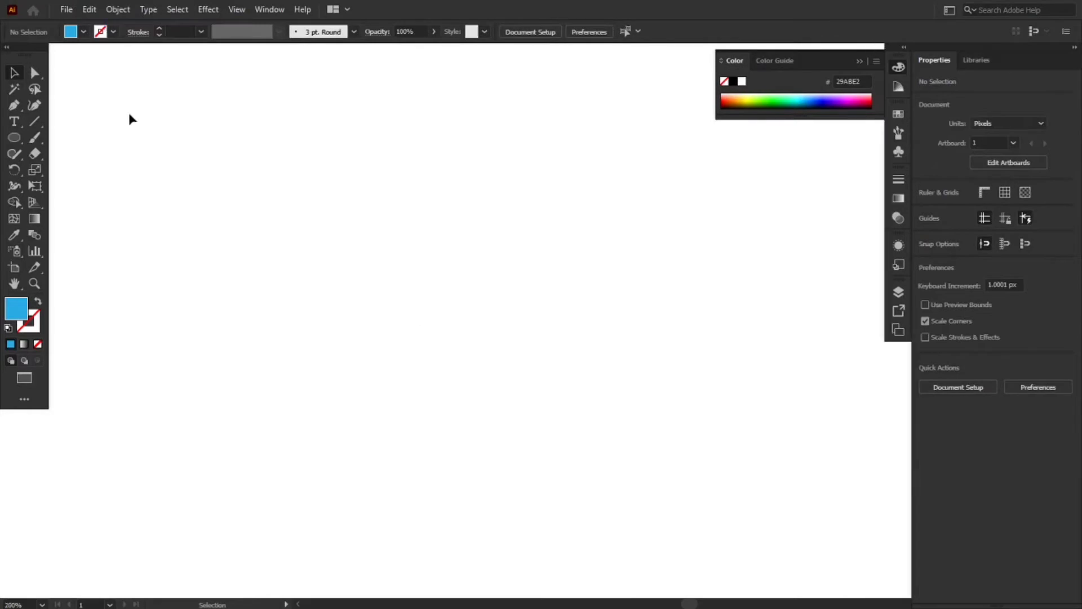
click(17, 135)
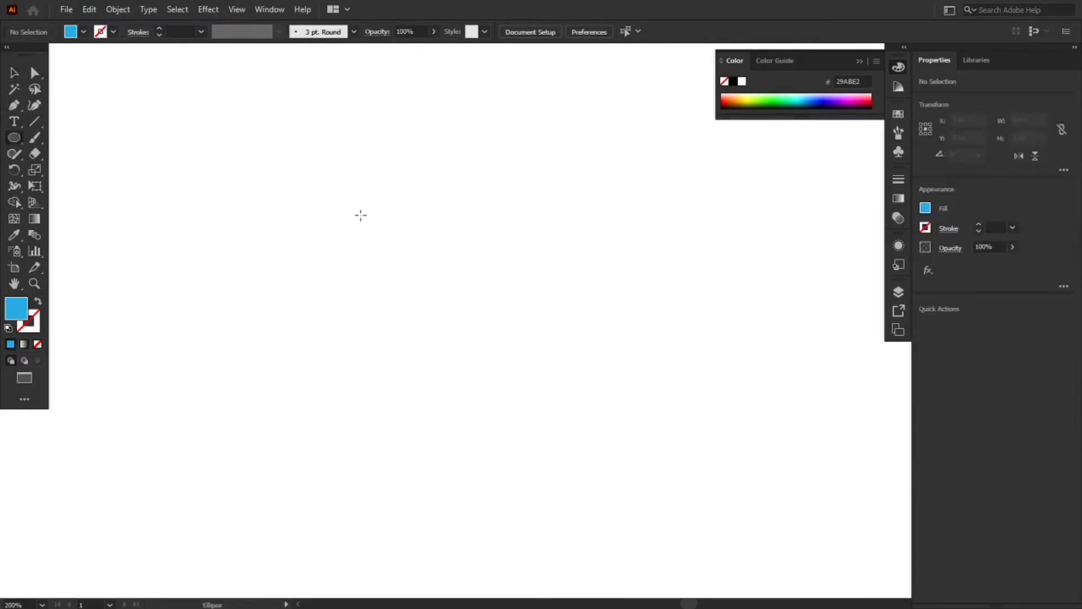
key(v)
drag(386, 280, 386, 280)
key(l)
drag(321, 199, 397, 293)
key(v)
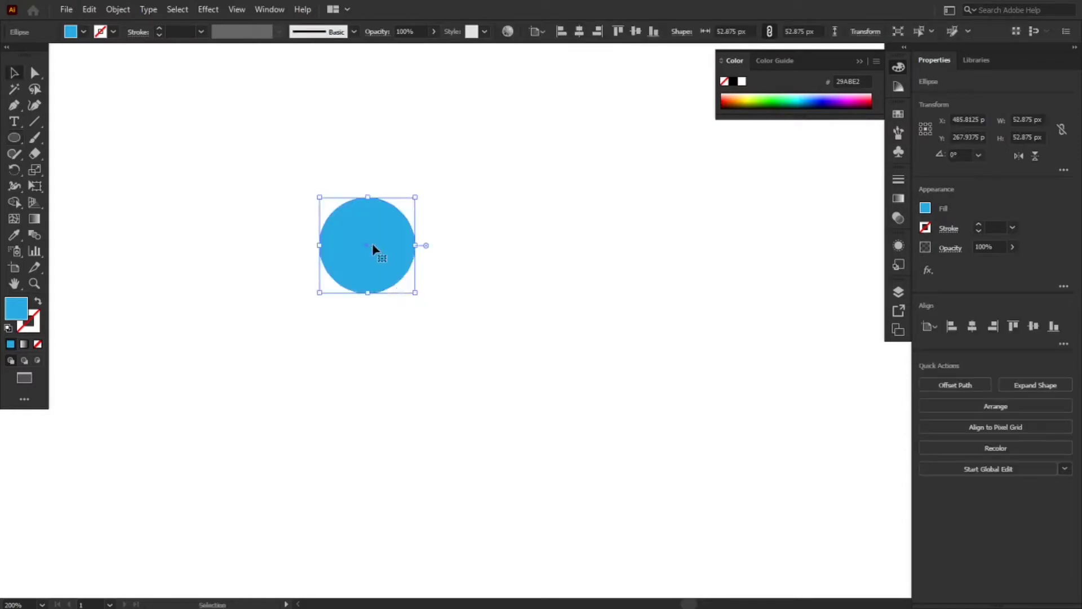
Shift the circle right by half its width and place a duplicate overlapping it, another half width to the right
drag(370, 247, 417, 244)
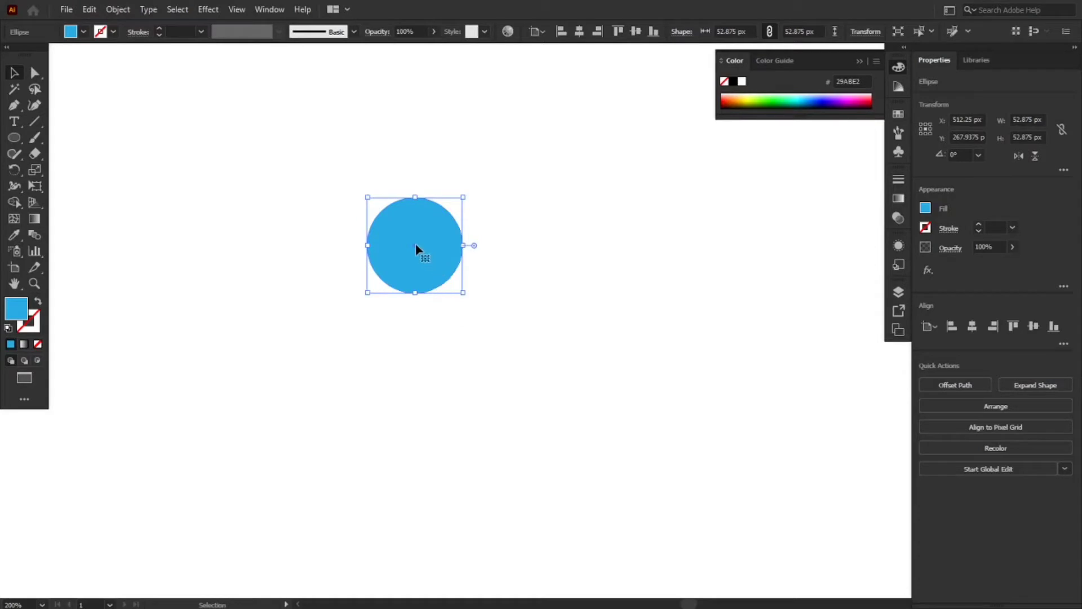
drag(417, 249, 464, 248)
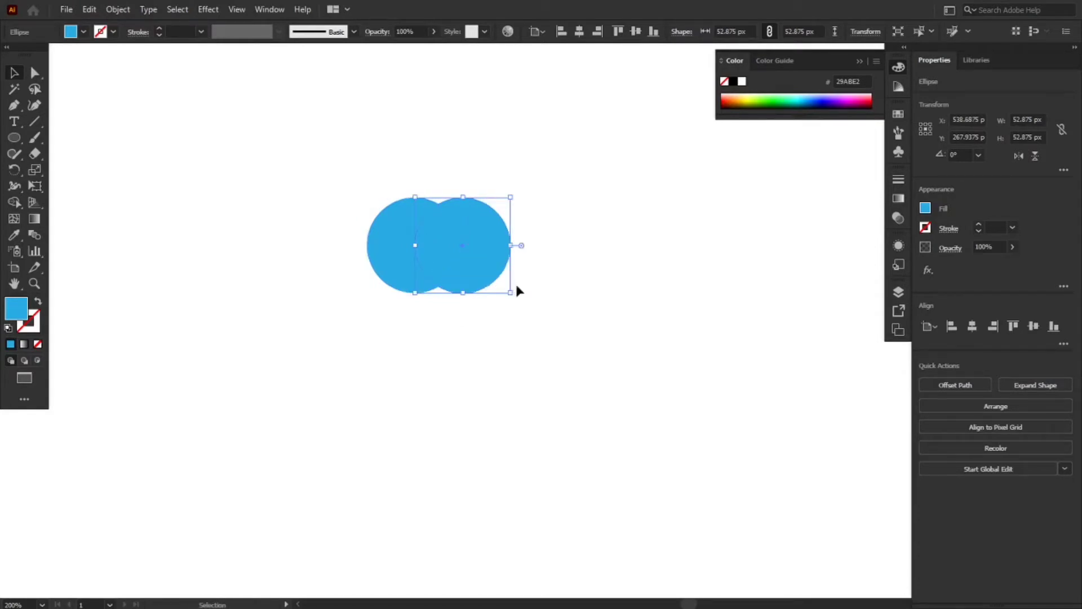
click(527, 300)
Make a compound path from the two overlapping circles
drag(376, 130, 550, 355)
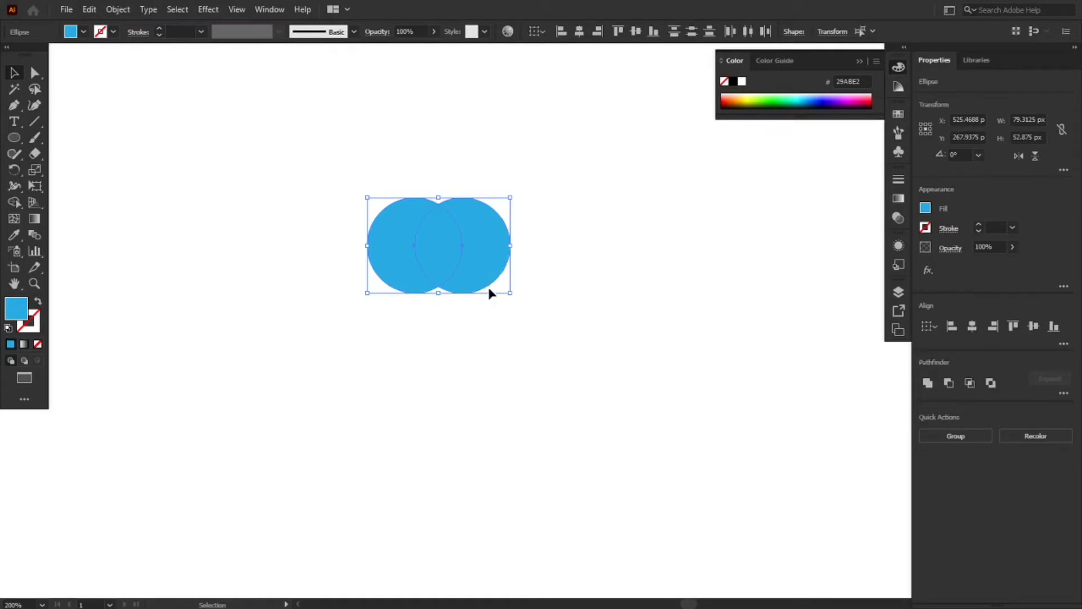
right_click(460, 251)
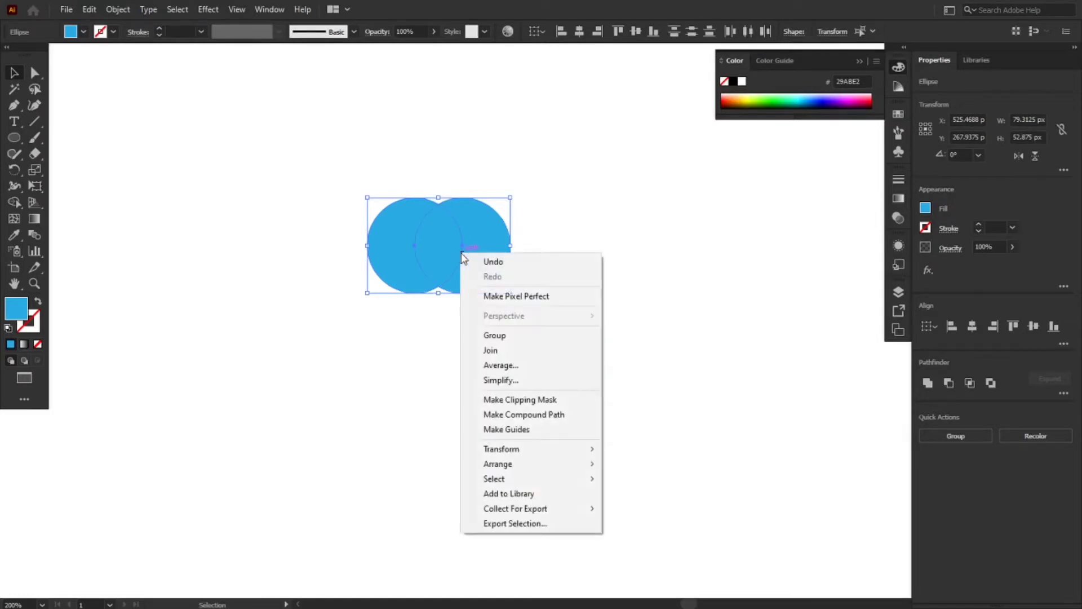
click(562, 422)
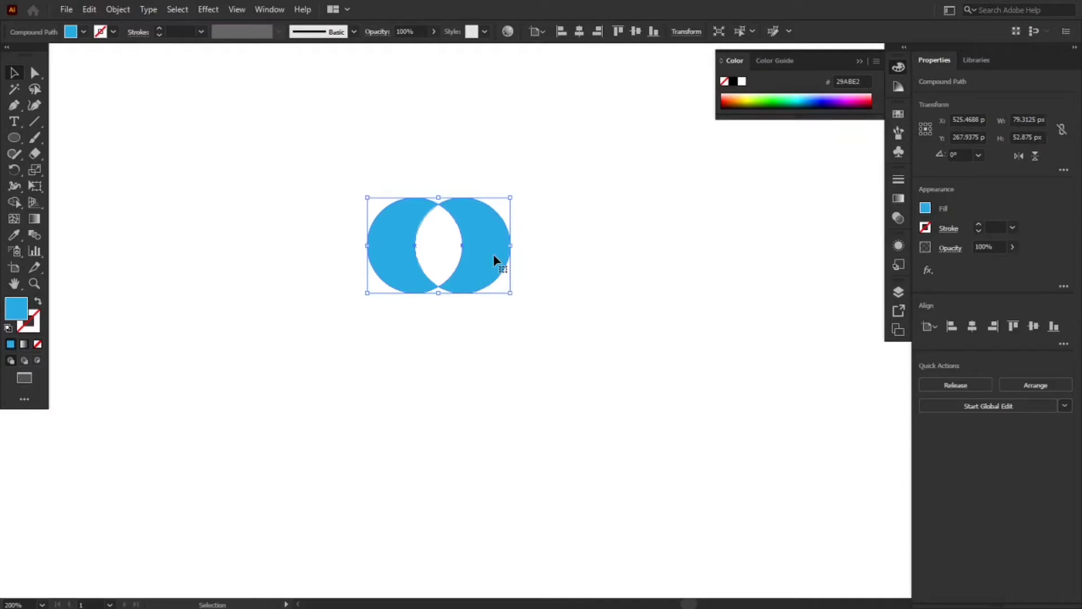
click(553, 290)
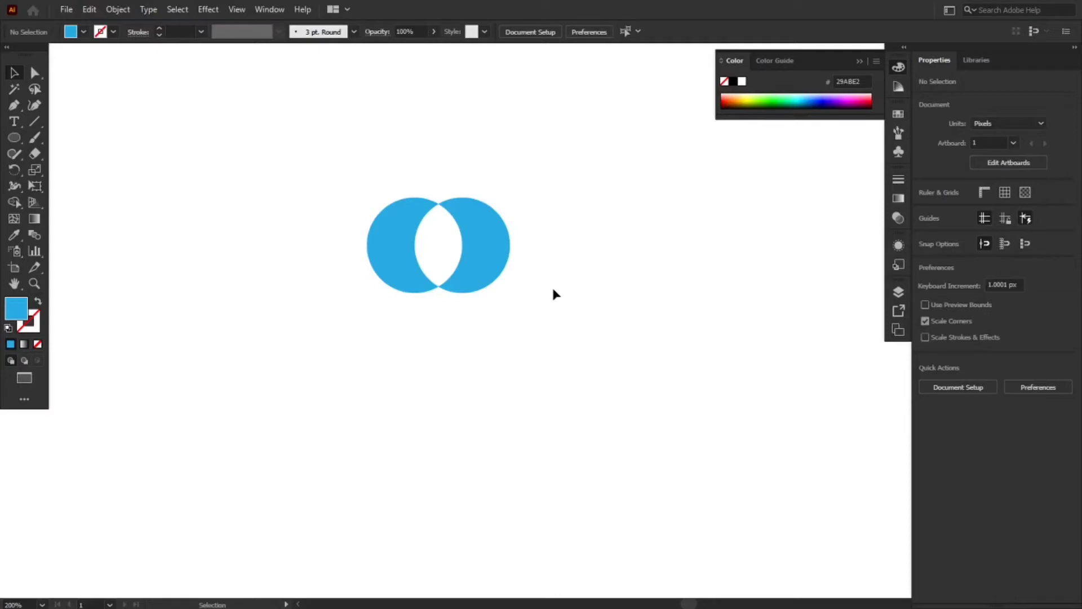
Try to move the left-hand circle horizontally within the compound path
key(a)
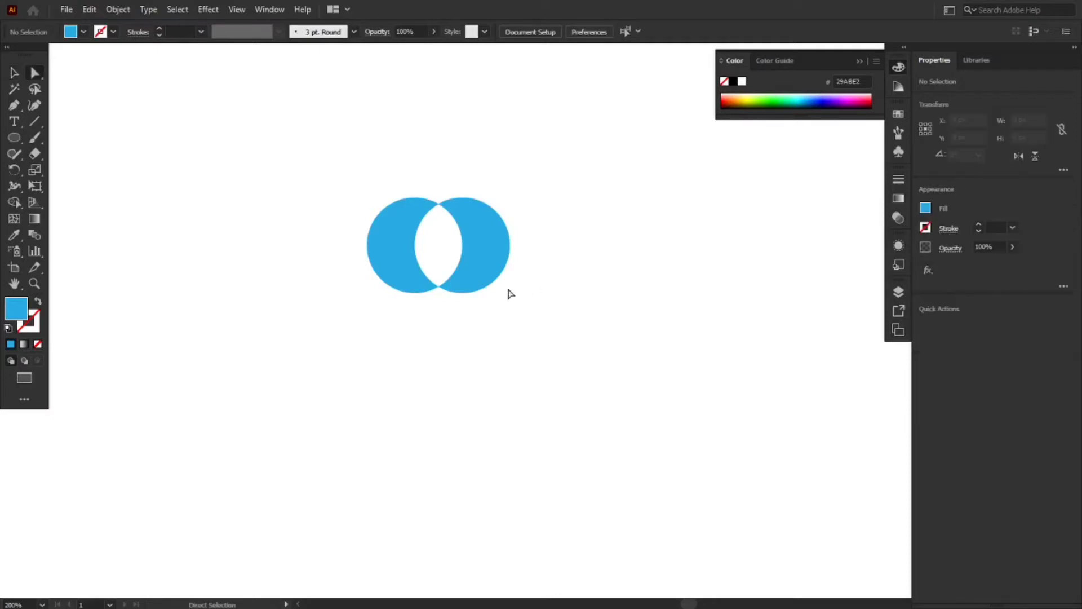
click(460, 269)
key(v)
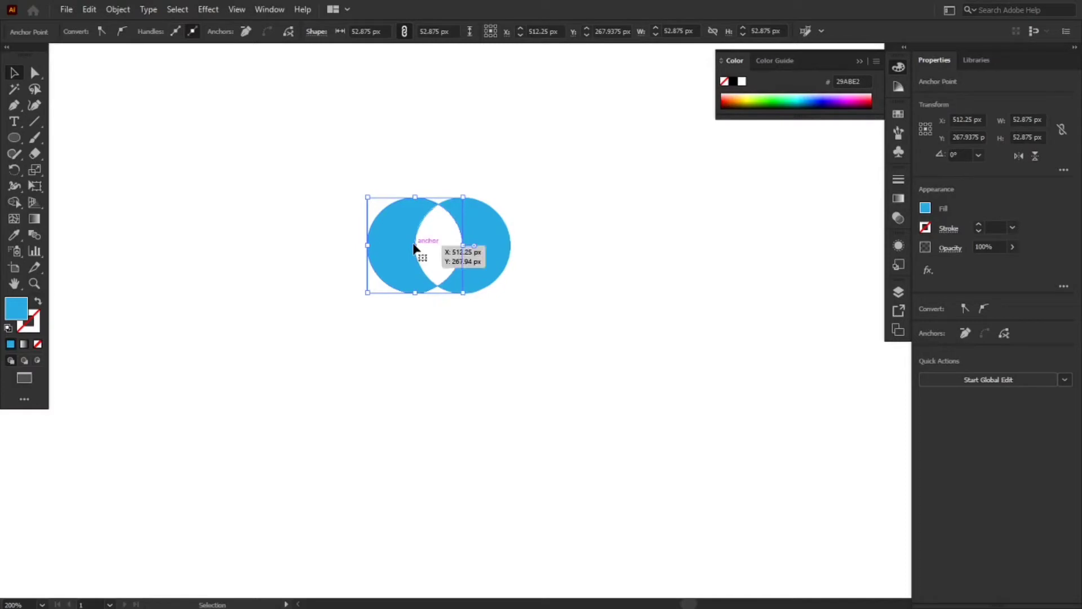
drag(413, 248, 410, 249)
key(shift+Left)
key(shift+Left)
key(shift+Left)
key(shift+Left)
key(shift+Left)
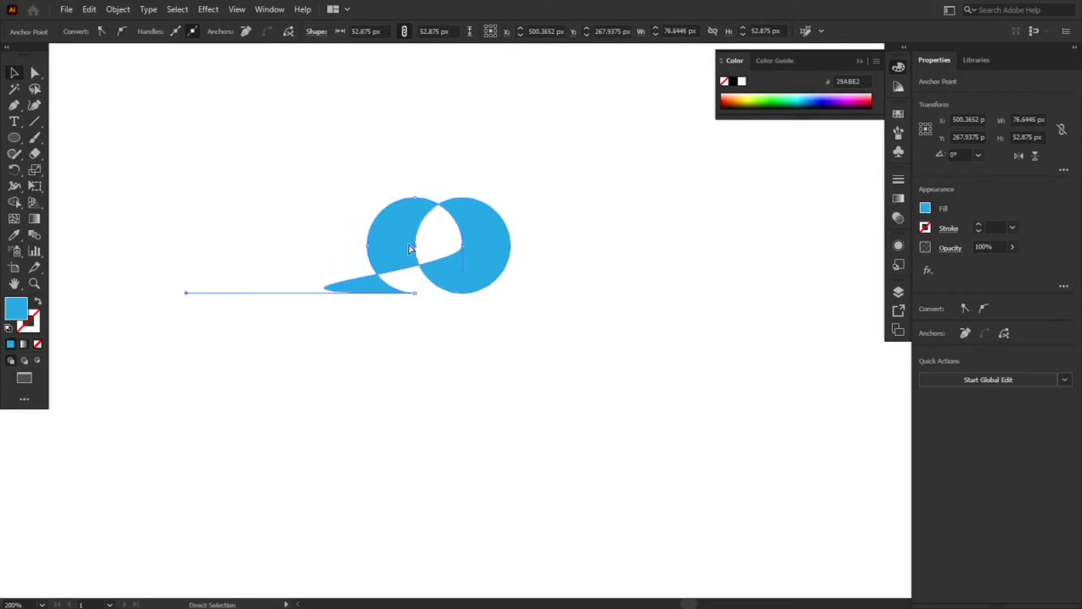
key(shift+Right)
key(shift+Right)
key(shift+Right)
key(shift+Right)
key(shift+Right)
key(shift+Right)
key(shift+Right)
key(shift+Right)
key(shift+Right)
key(shift+Right)
key(shift+Right)
key(shift+Right)
key(shift+Right)
key(shift+Right)
key(shift+Right)
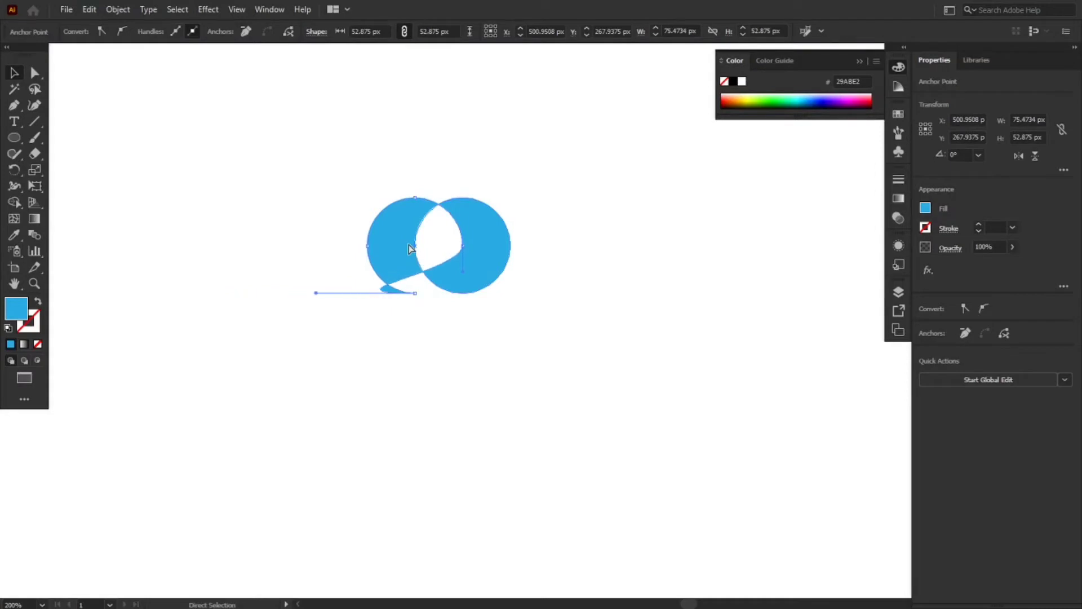
key(shift+Right)
key(shift+Right)
key(shift+Right)
key(shift+Right)
key(shift+Right)
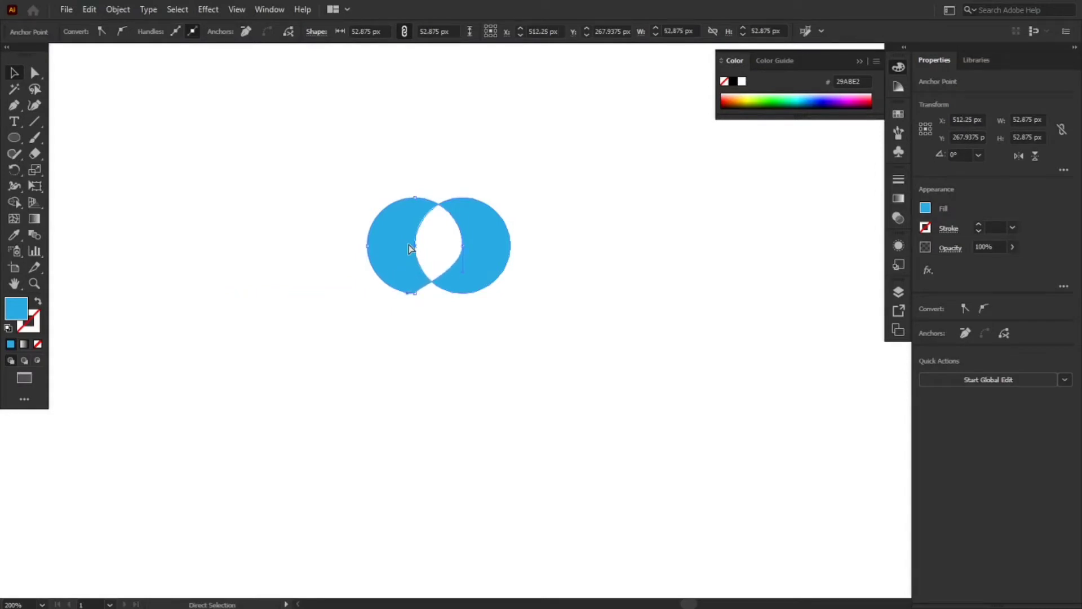
Undo the edits to the left-hand circle, keeping the two circles combined as a compound path
key(ctrl+z)
key(ctrl+z)
key(ctrl+z)
key(ctrl+z)
key(ctrl+z)
key(ctrl+z)
key(ctrl+z)
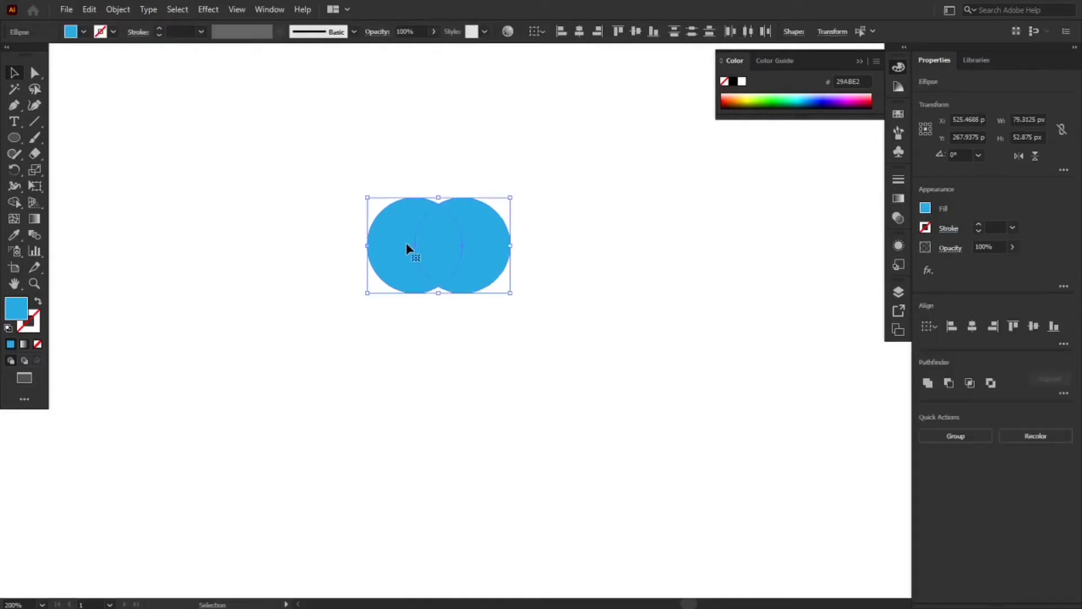
key(ctrl+shift+z)
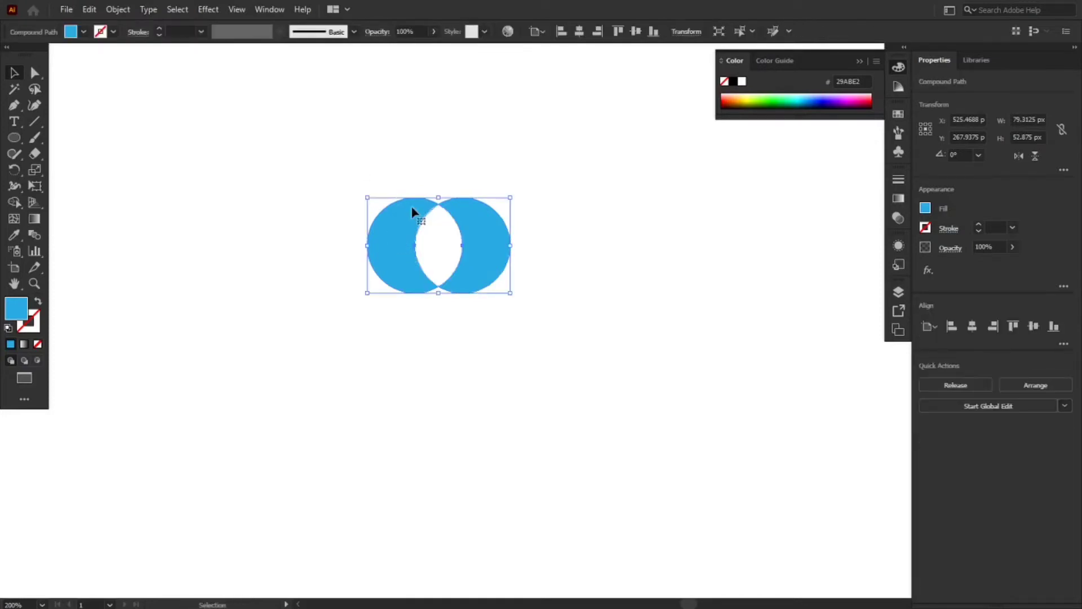
Release the compound path of the two overlapping circles
right_click(416, 214)
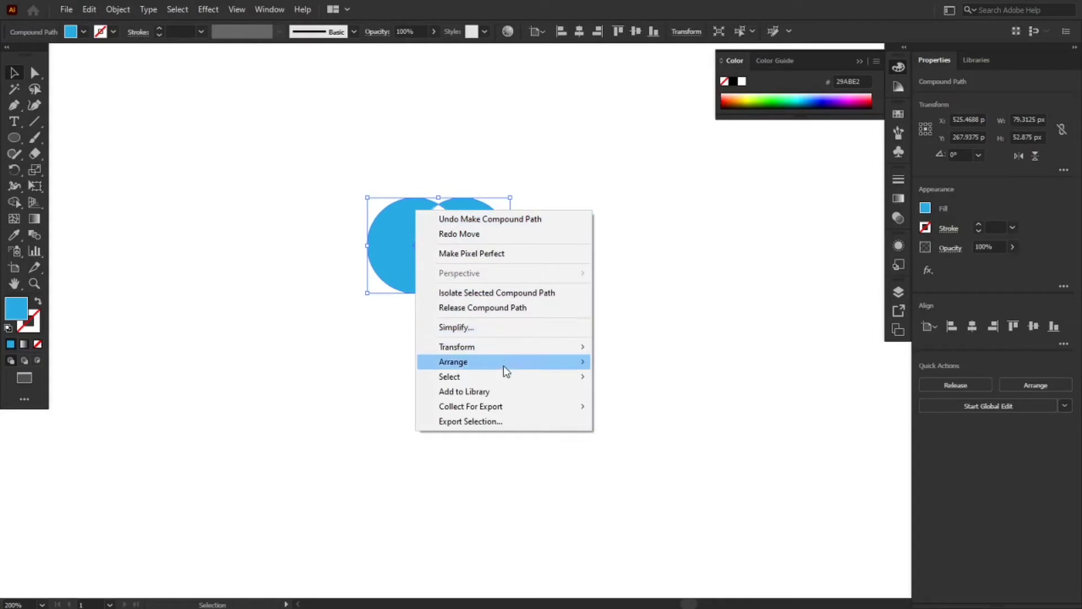
mouse_move(502, 365)
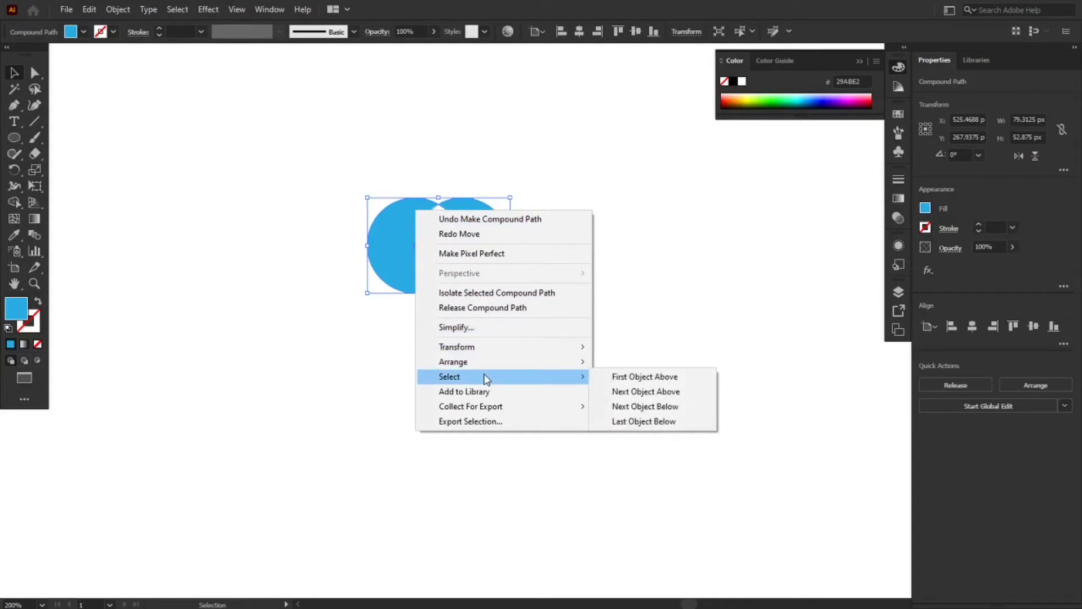
click(459, 308)
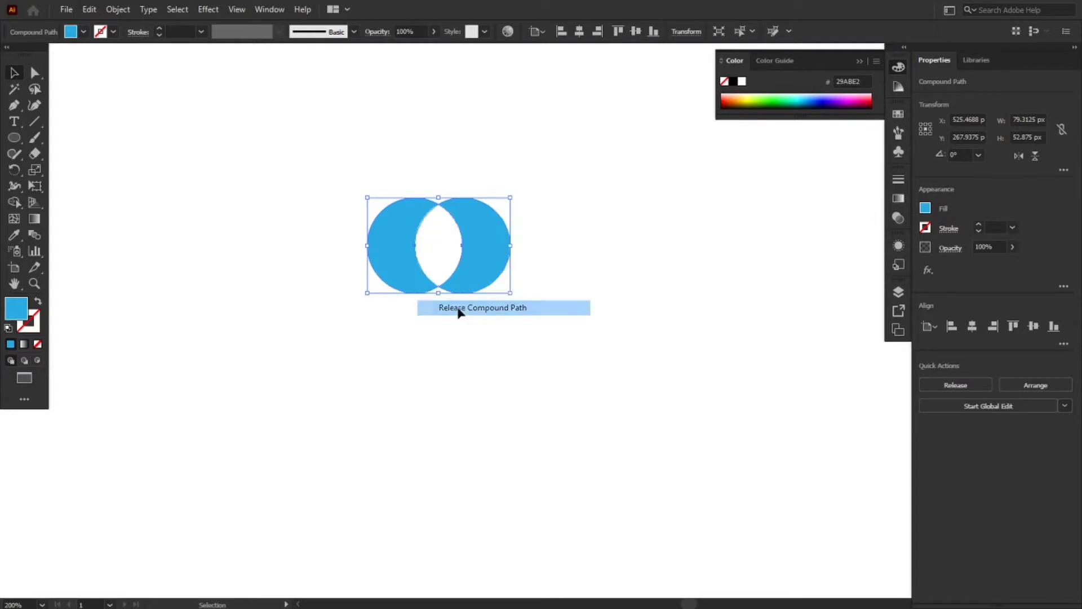
click(498, 345)
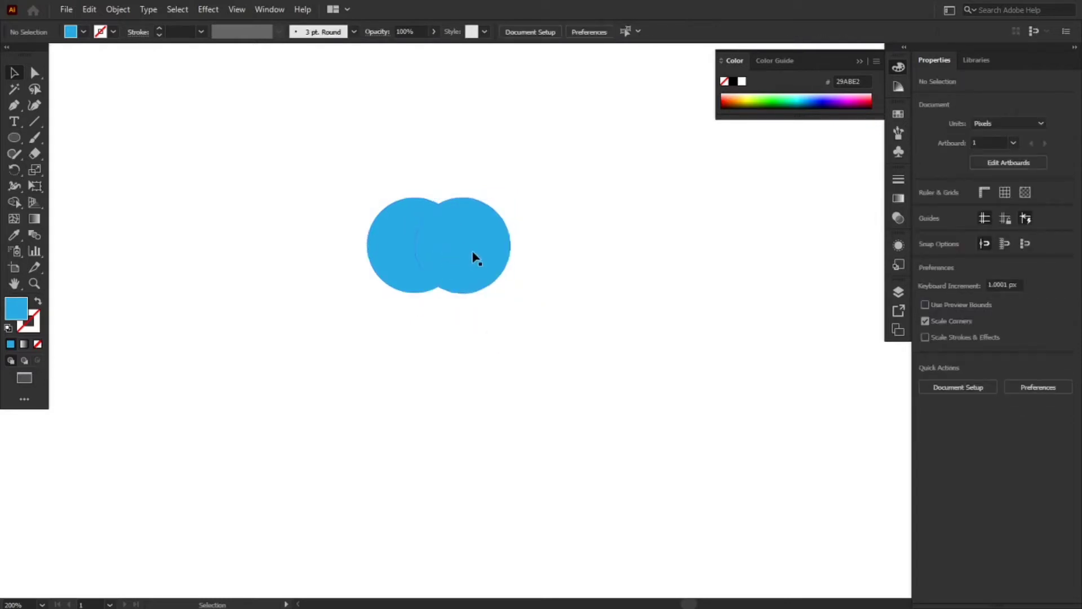
Try moving the two released circles apart, and undo both moves
drag(475, 258, 553, 257)
drag(390, 268, 348, 272)
key(ctrl+z)
key(ctrl+z)
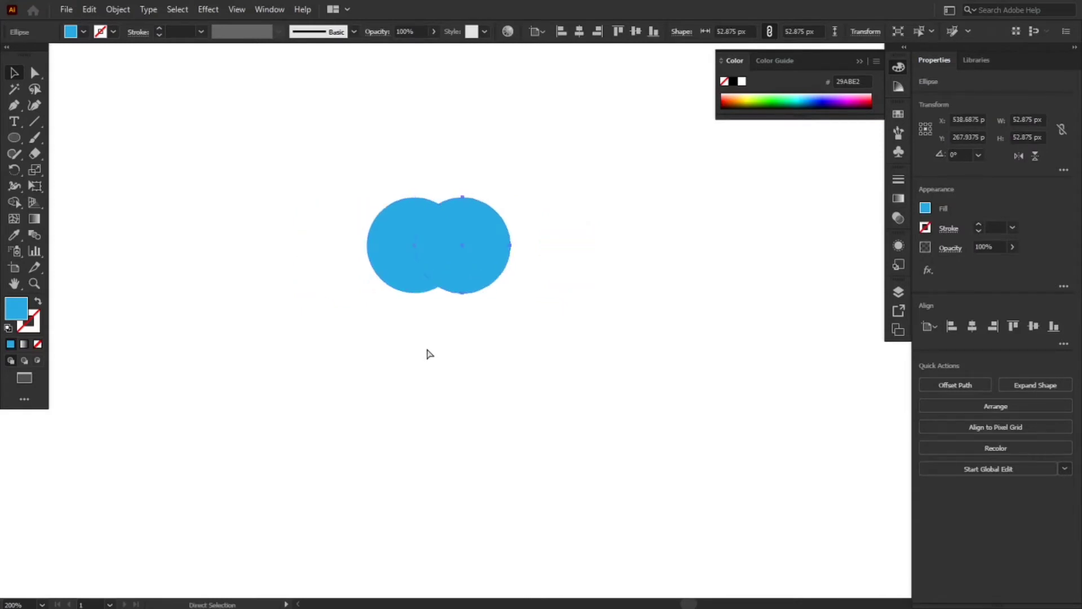
Cut the overlap out of the two circles with the Exclude Pathfinder operation
click(426, 347)
drag(317, 148, 501, 345)
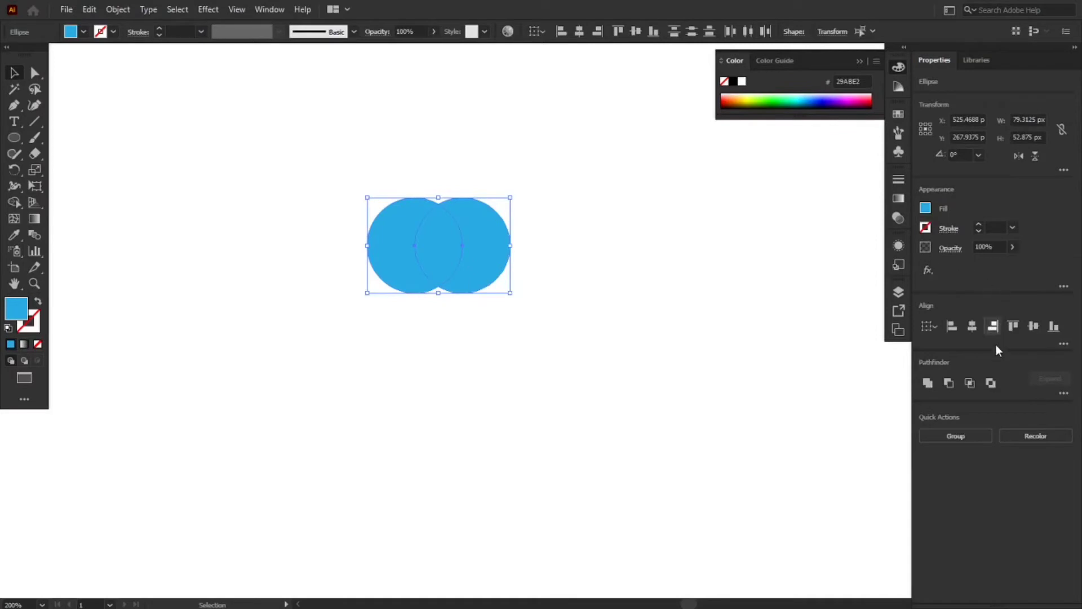
click(992, 383)
click(720, 355)
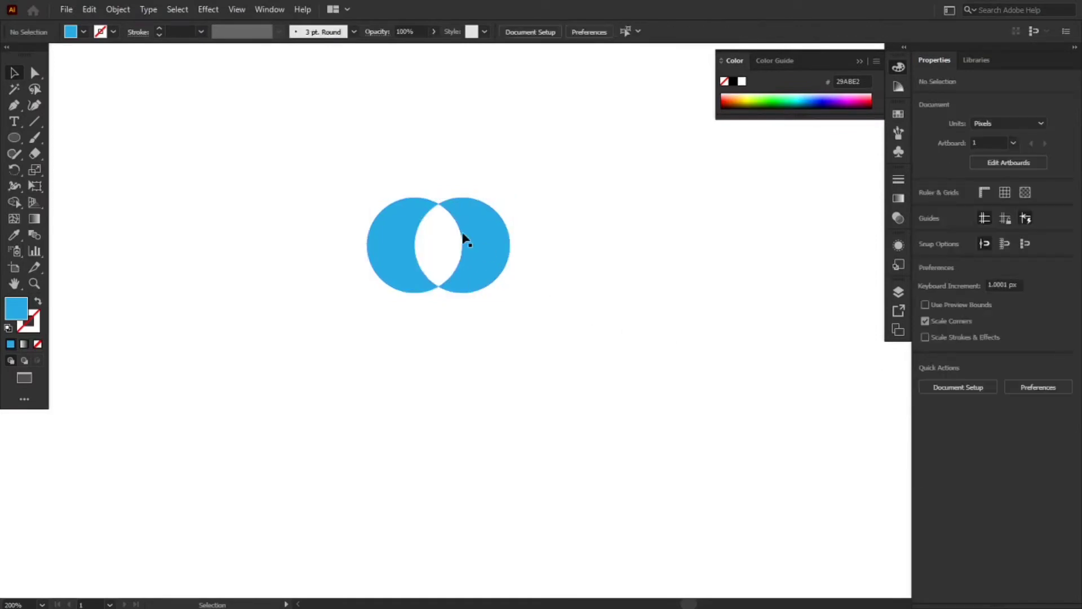
Ungroup the excluded circle shapes
right_click(463, 238)
drag(361, 154, 476, 260)
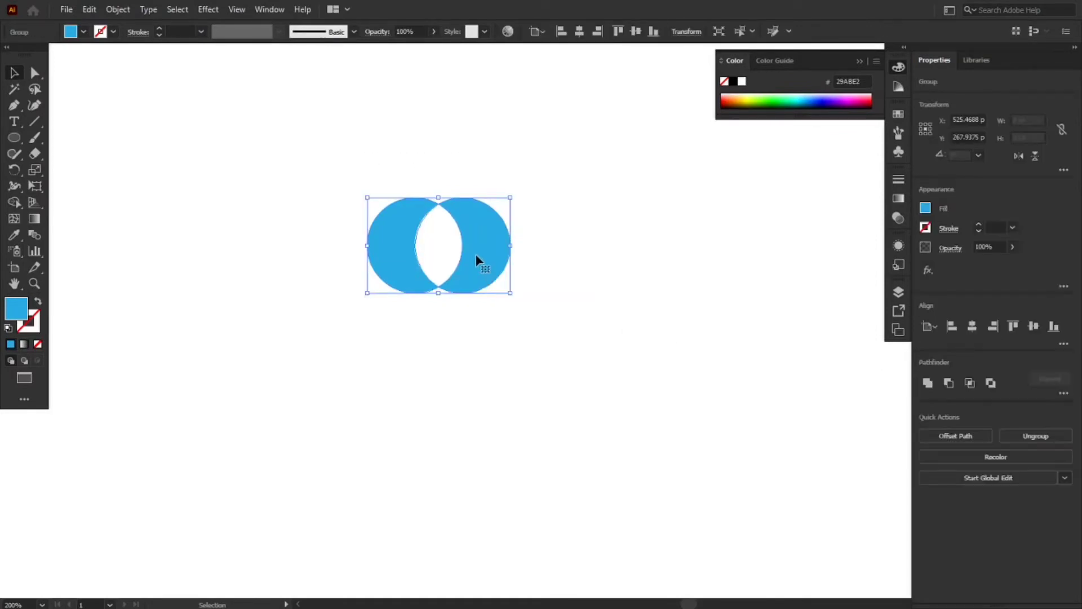
right_click(476, 257)
click(533, 365)
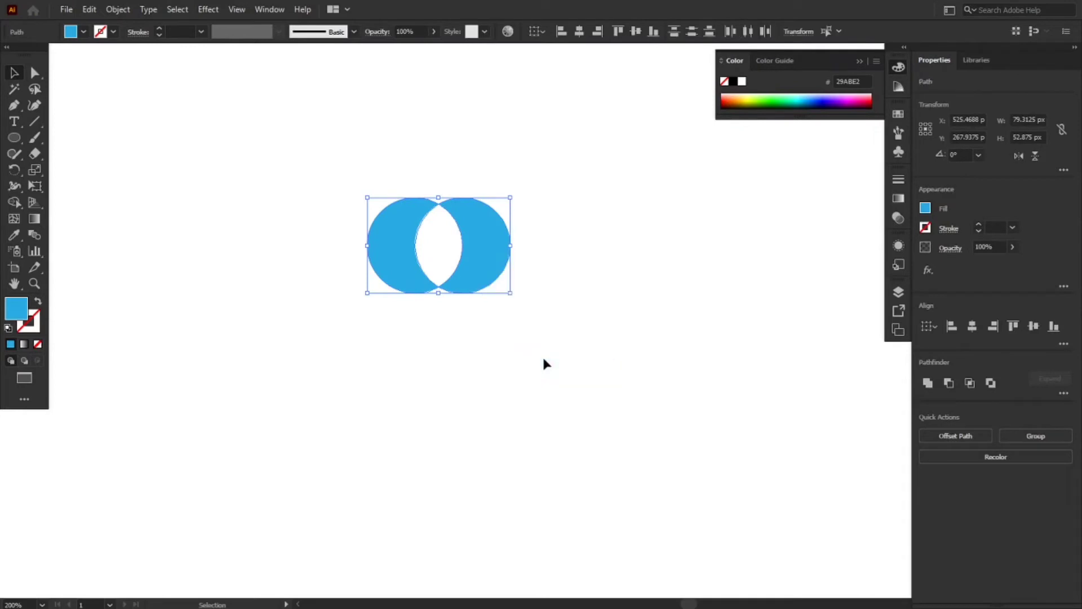
click(543, 363)
Move the right crescent rightward and slightly down, and the left crescent leftward and level with it
drag(484, 247, 512, 256)
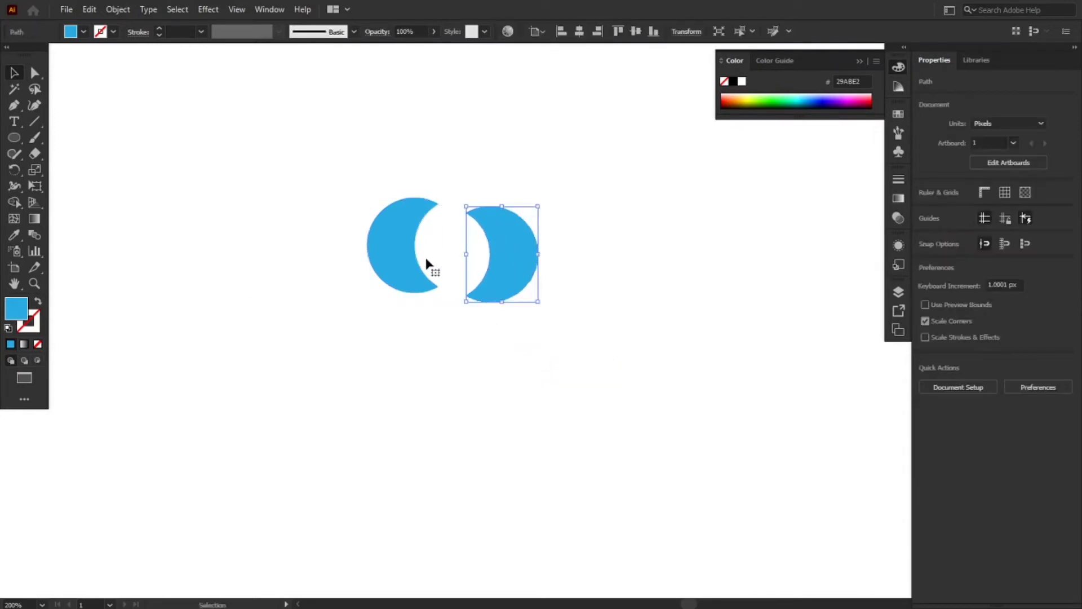
drag(385, 258, 324, 259)
drag(418, 206, 454, 339)
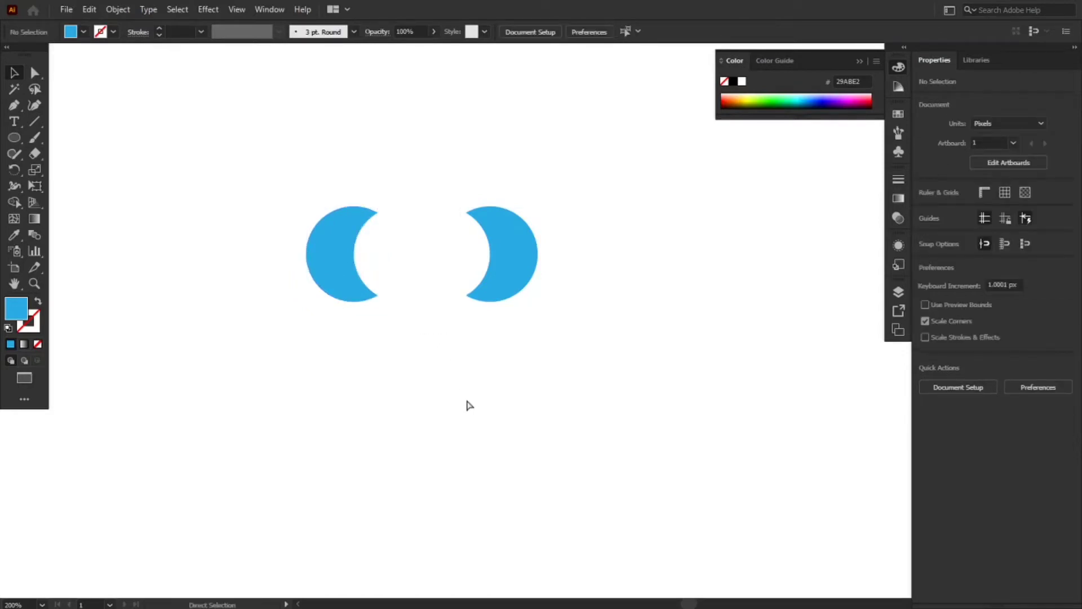
Undo the moves of the two crescents and delete the excluded circle artwork from the canvas
key(ctrl+z)
key(ctrl+z)
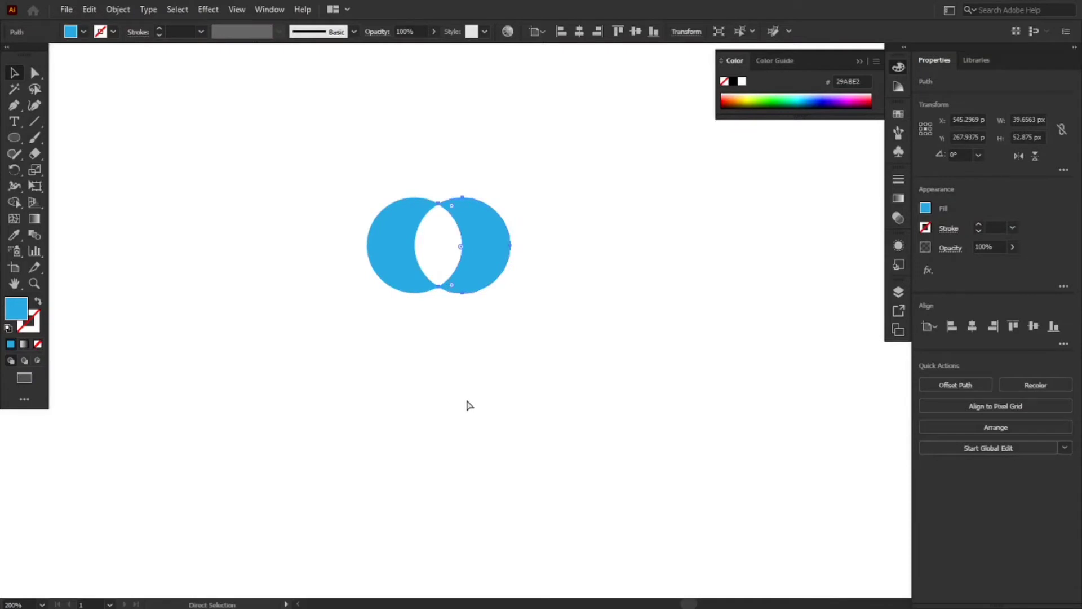
key(v)
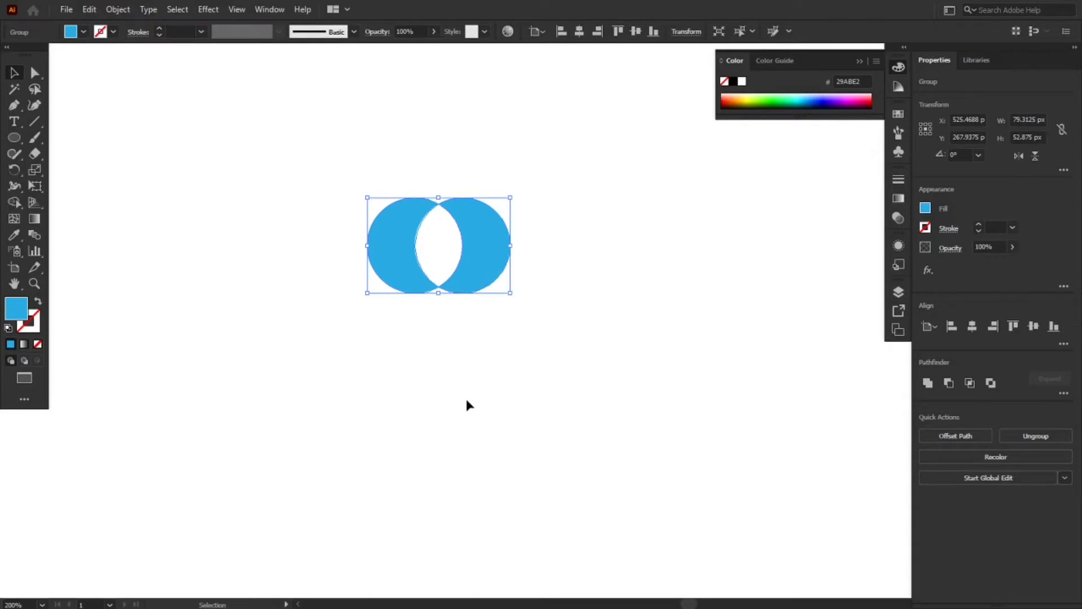
key(Delete)
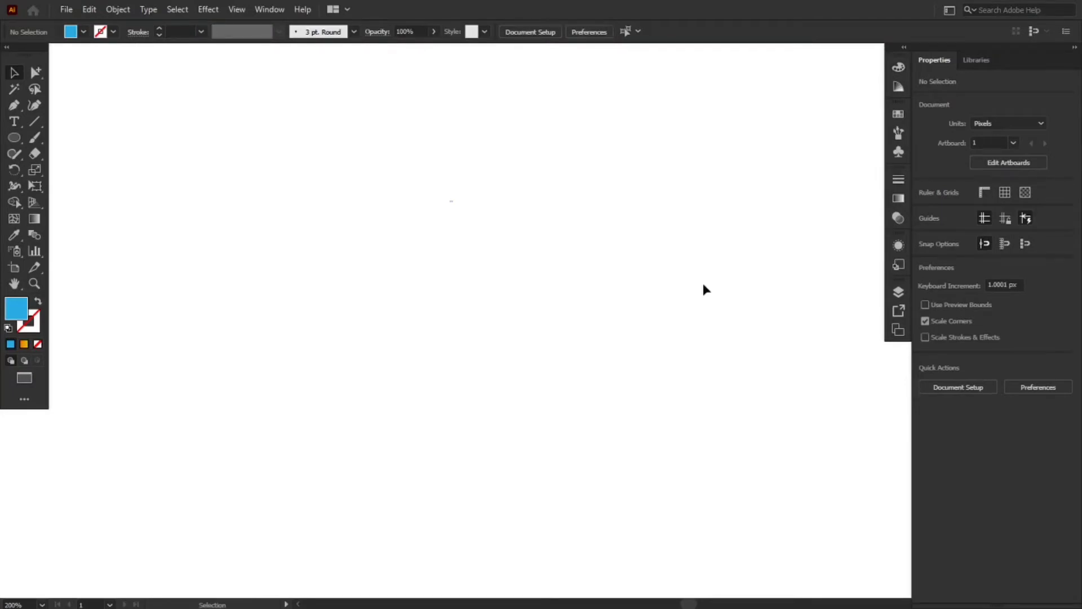
Draw a blue circle about 49 px wide and repeat it rightward as an evenly spaced row of four copies
click(15, 138)
drag(232, 211, 312, 300)
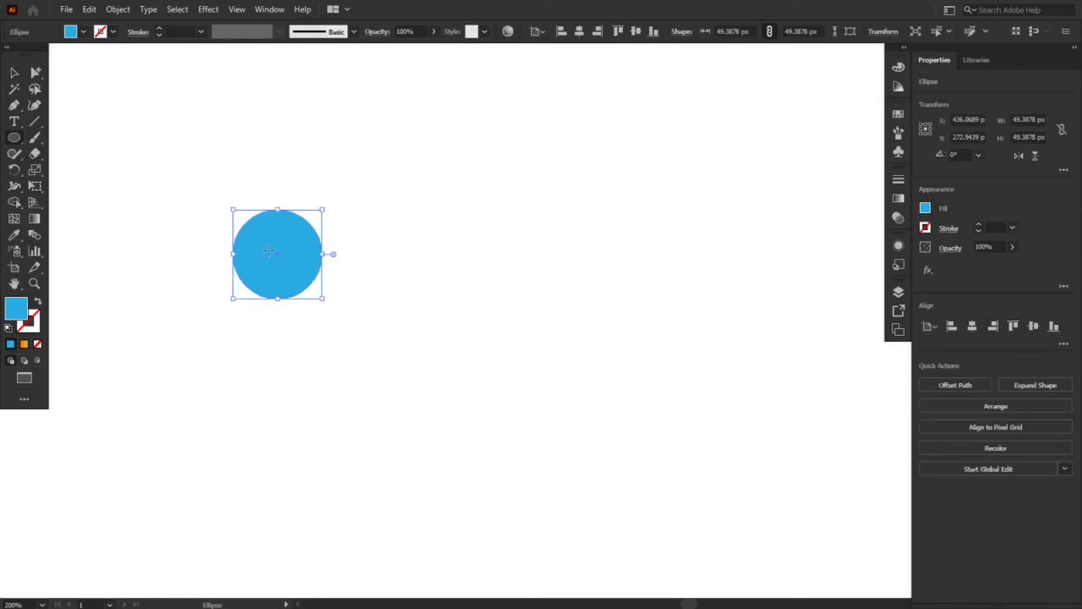
key(v)
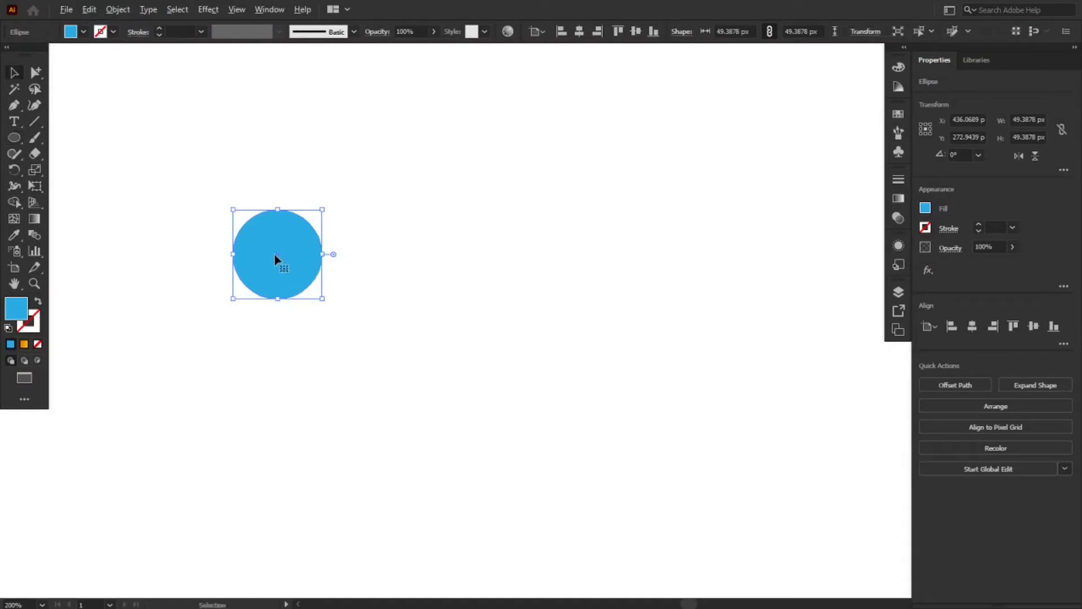
drag(278, 259, 381, 257)
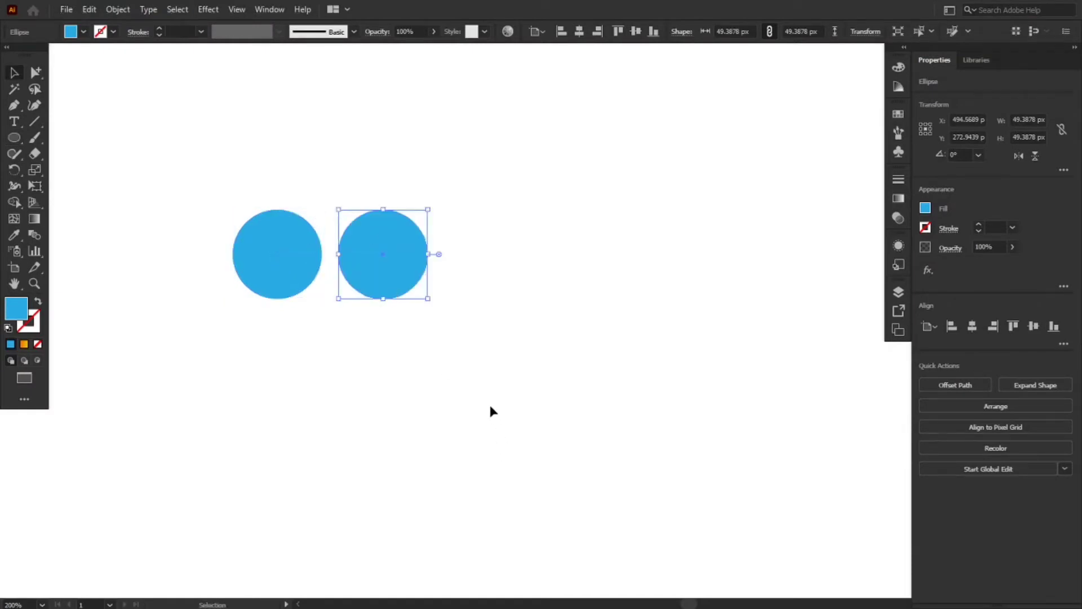
key(ctrl+d)
key(ctrl+d)
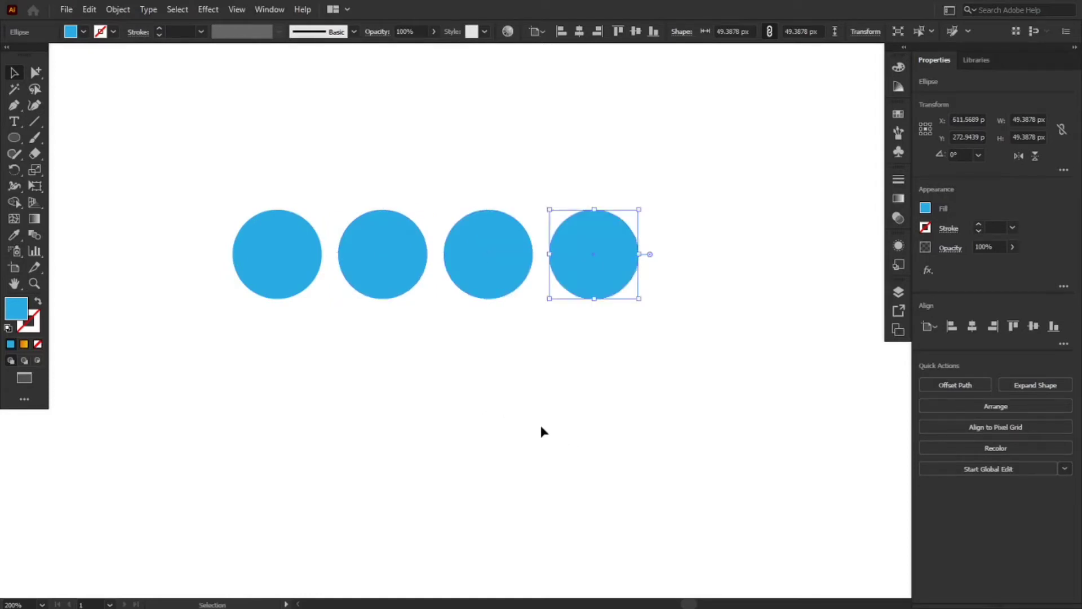
Duplicate the whole row of four circles straight down to form a second row beneath it
click(540, 425)
drag(262, 160, 584, 320)
drag(607, 286, 611, 405)
click(705, 430)
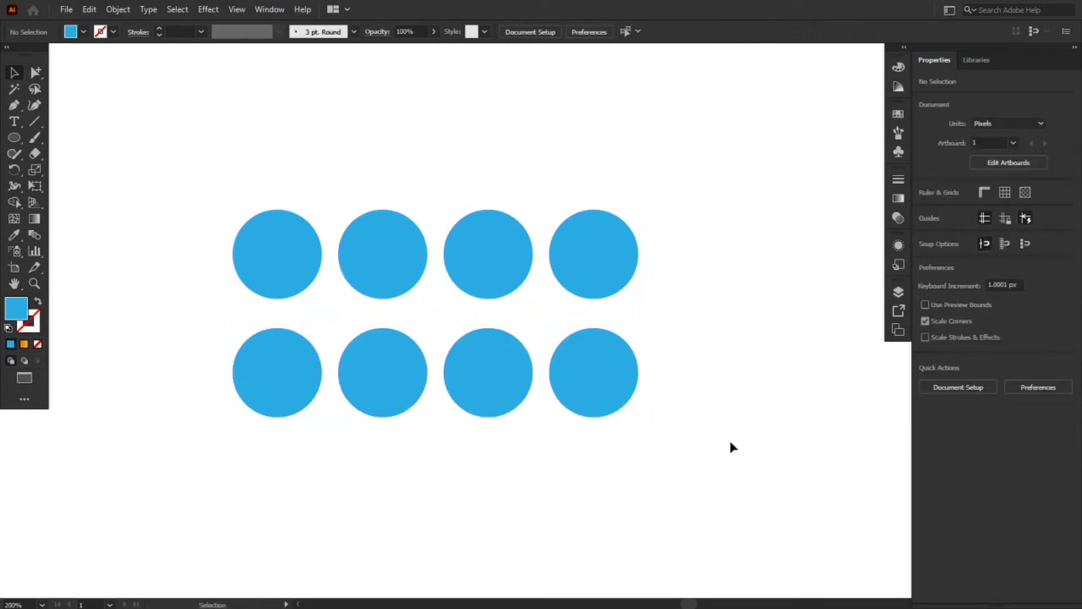
Combine the four circles of the upper row with the Unite Pathfinder operation
drag(263, 156, 598, 284)
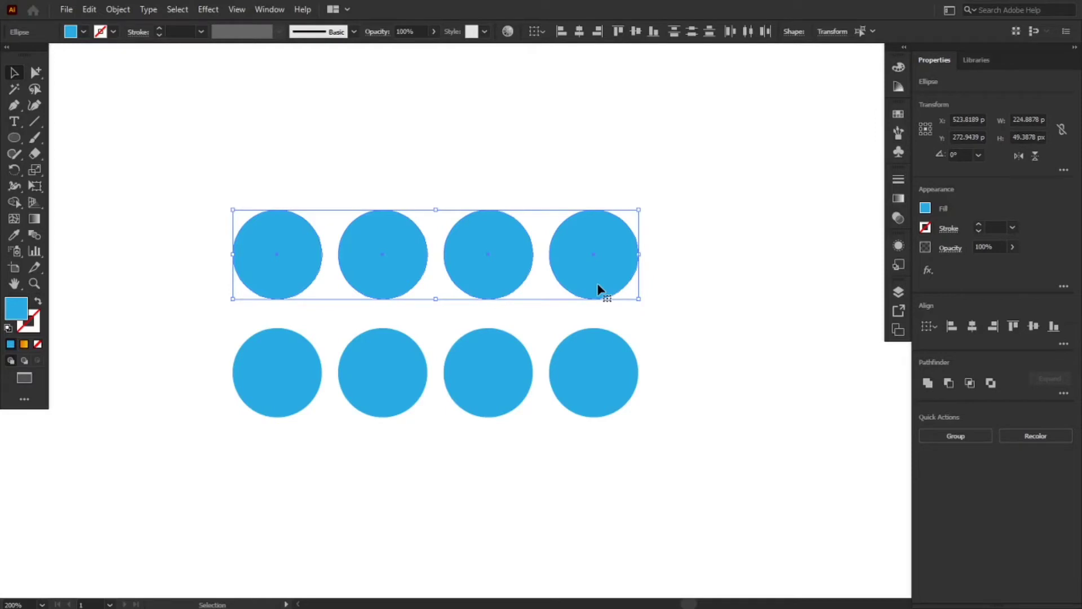
click(928, 383)
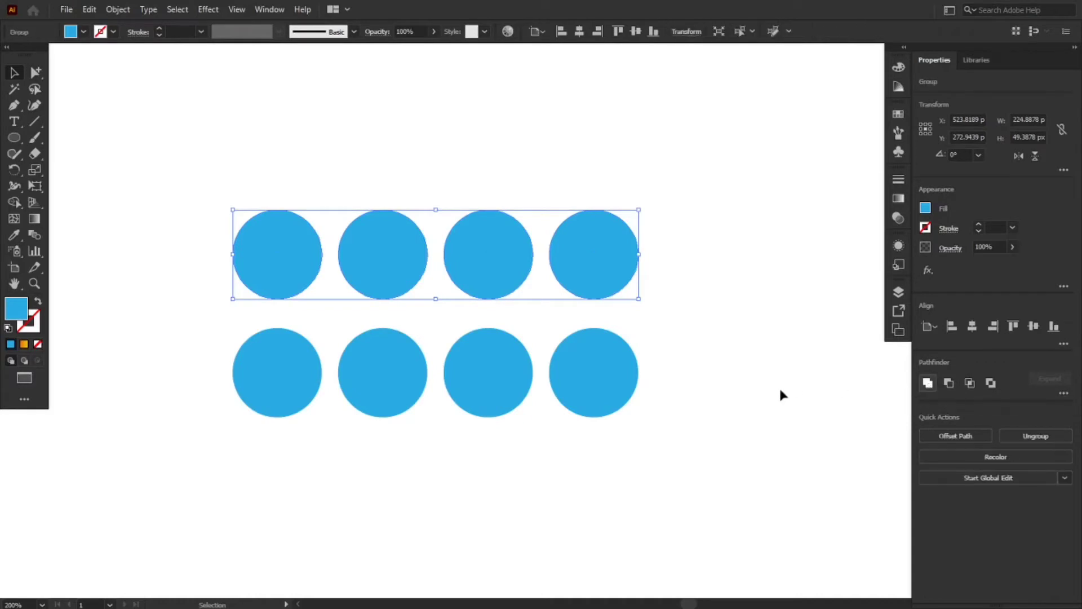
click(749, 394)
Make a compound path from the four circles of the lower row
drag(220, 326, 622, 441)
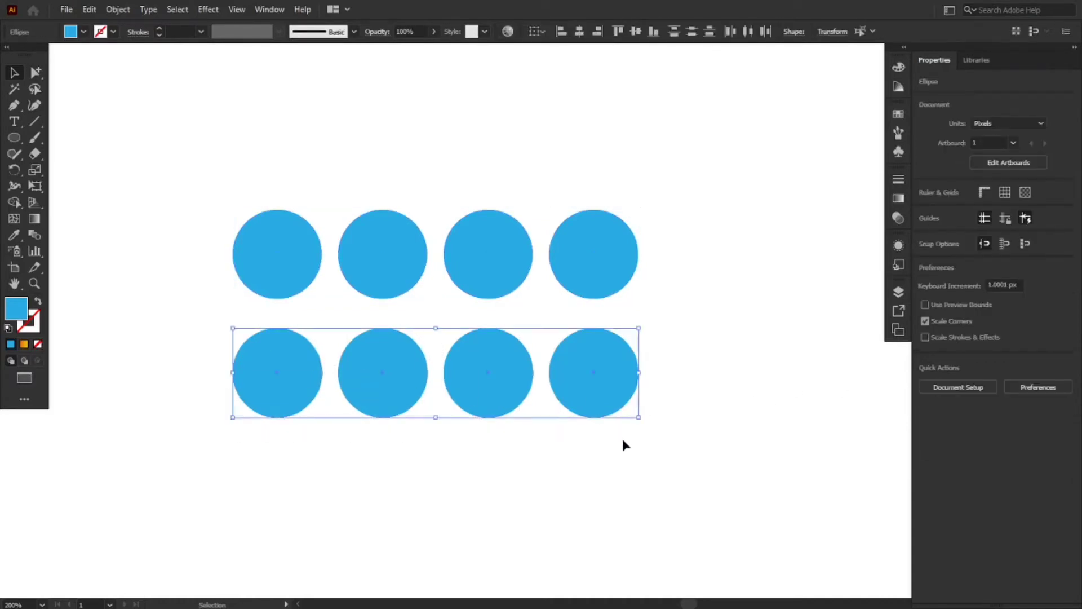
right_click(590, 417)
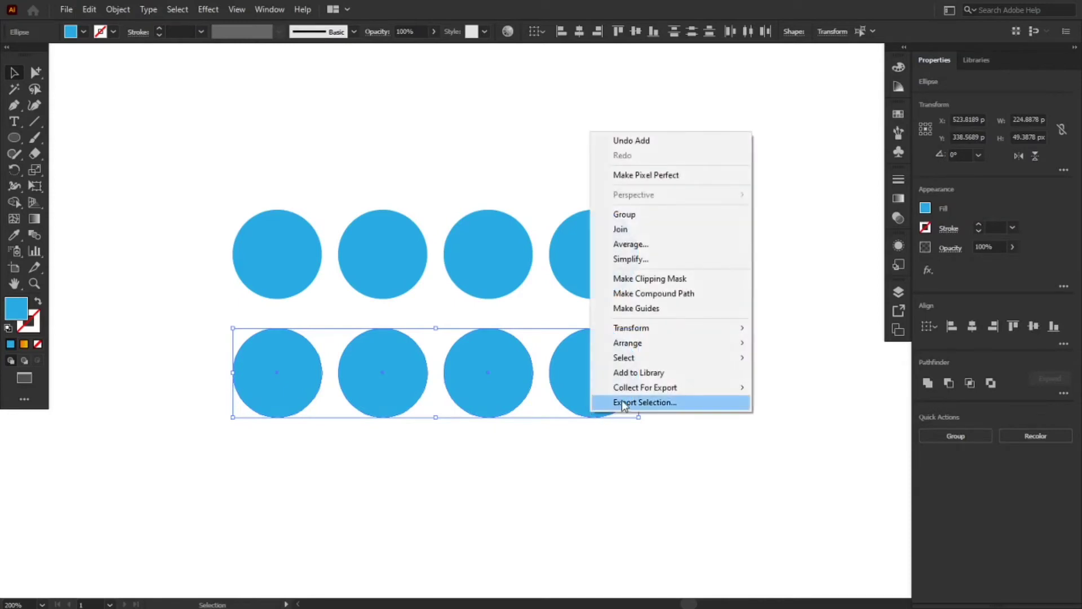
click(664, 299)
click(684, 361)
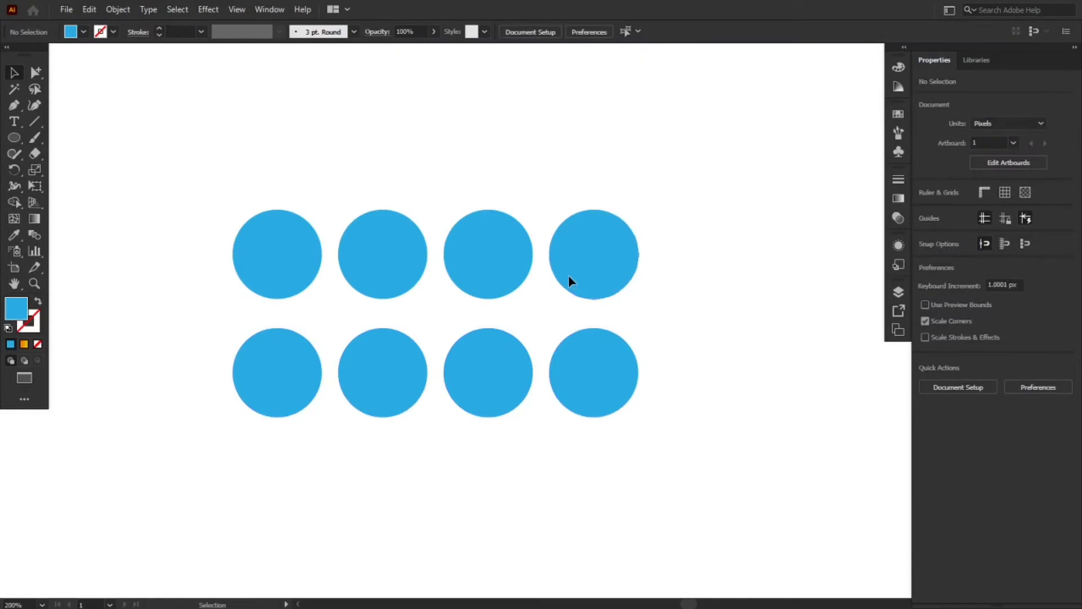
Move the united upper row upward, and shift the lower compound path up and slightly left beneath it
drag(568, 275, 571, 175)
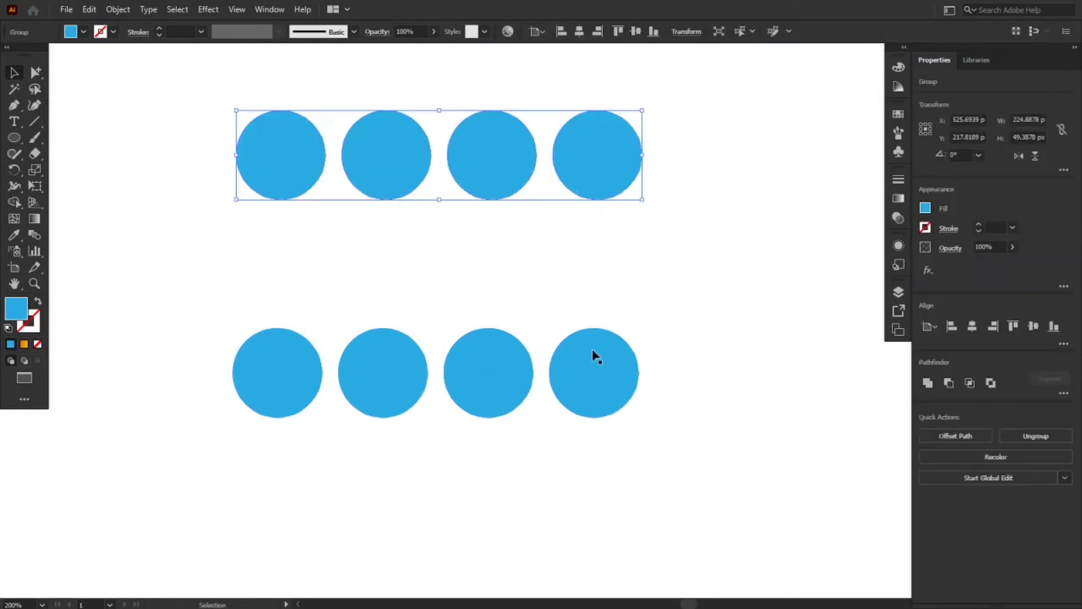
click(592, 362)
drag(592, 362, 600, 322)
click(666, 431)
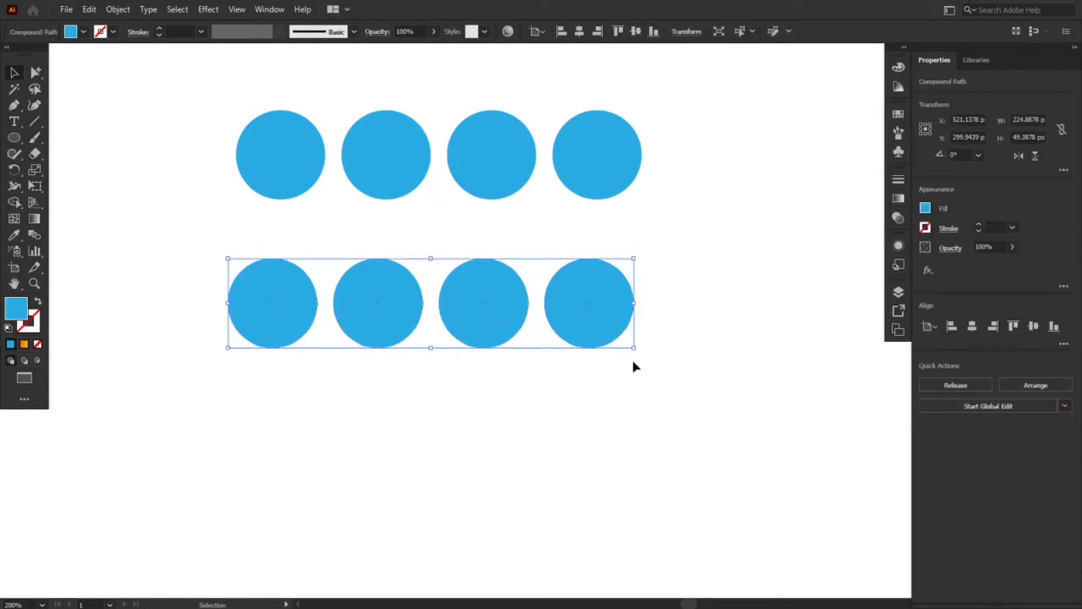
click(657, 400)
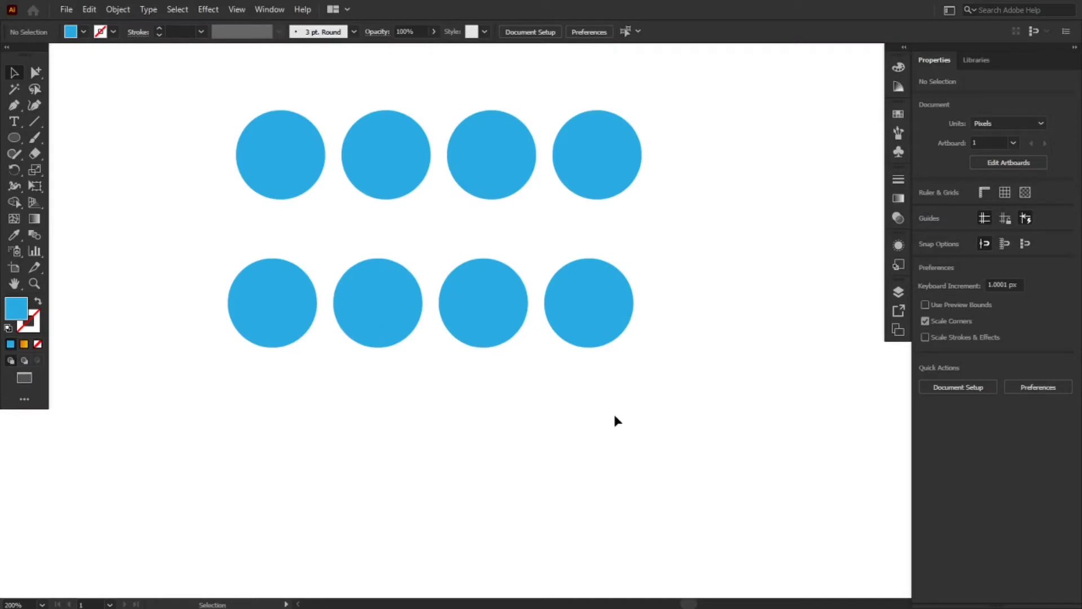
Fill the united upper row of circles with the orange-to-yellow gradient swatch
click(309, 175)
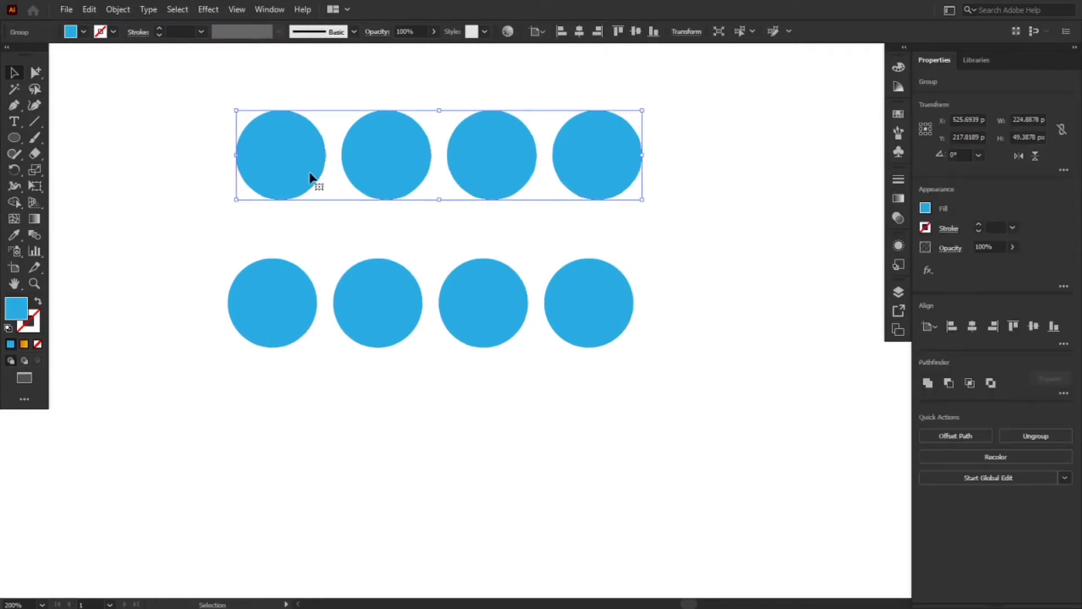
click(924, 209)
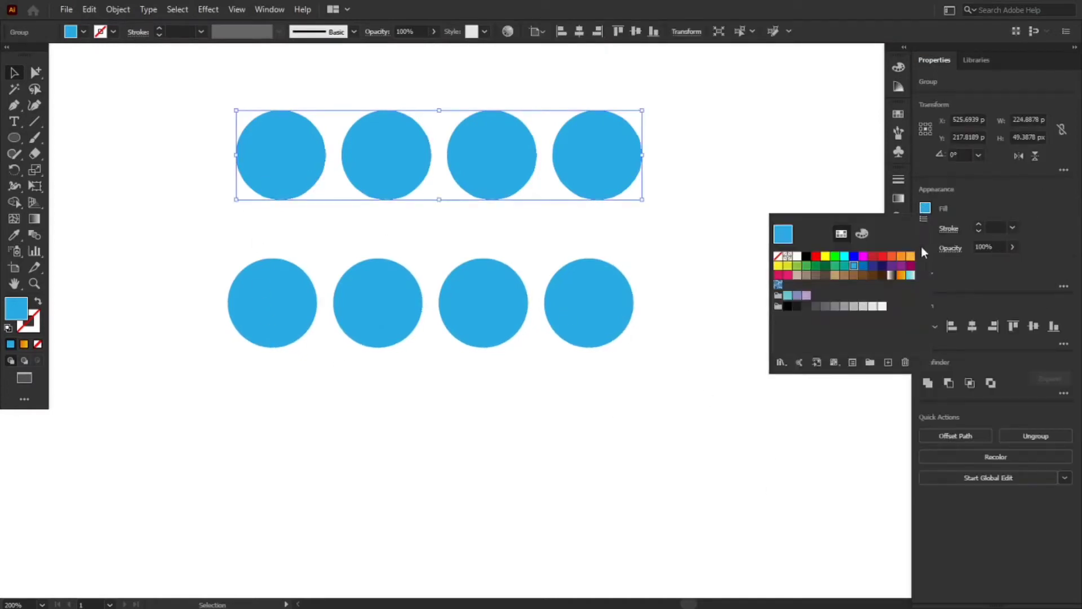
click(900, 275)
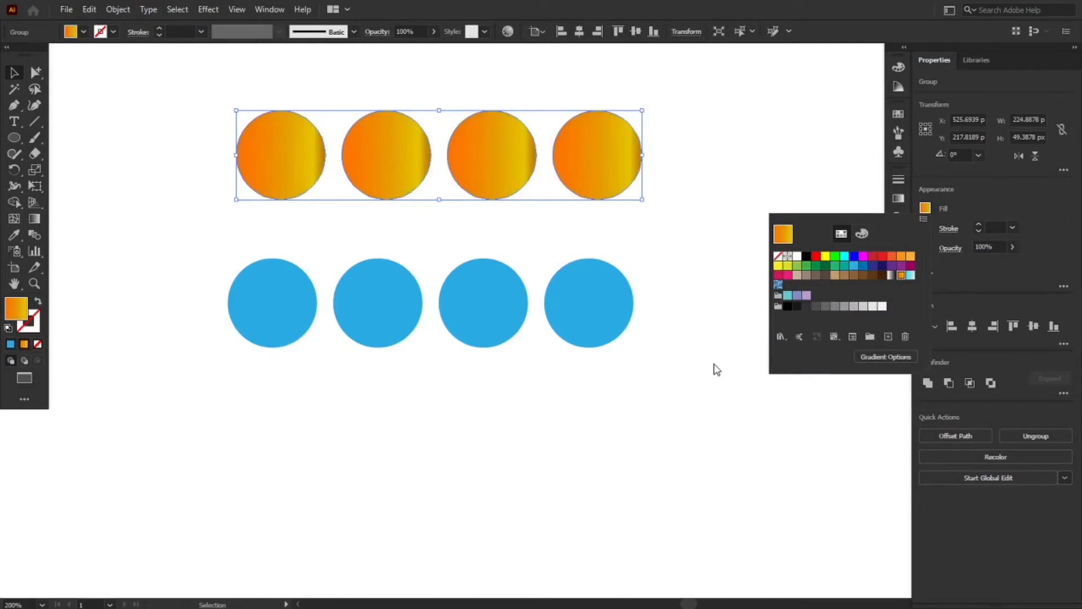
click(714, 370)
click(709, 368)
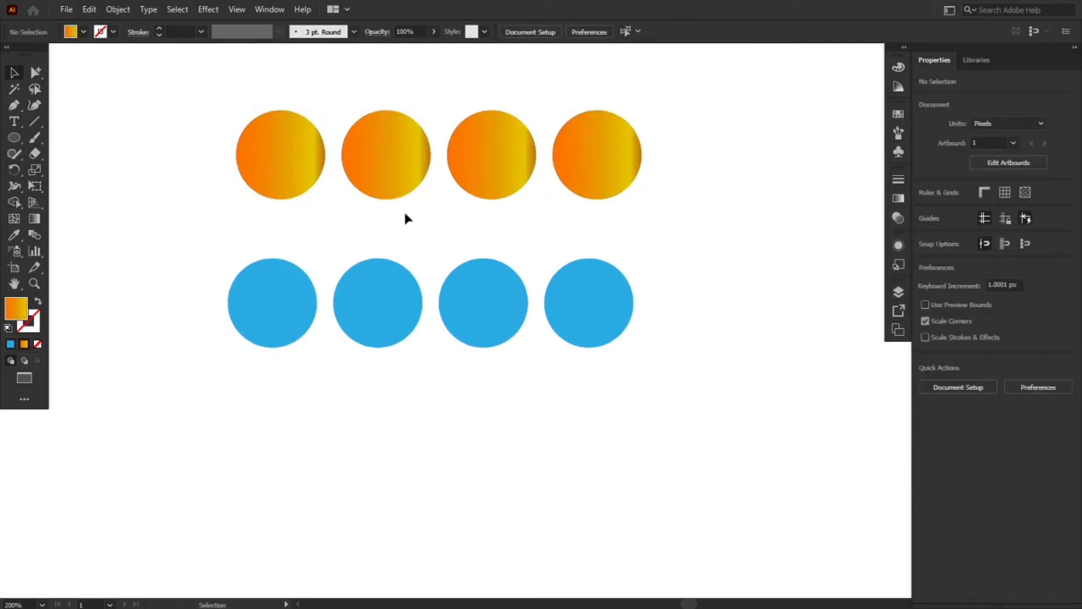
Fill the lower compound path with the same orange-to-yellow gradient swatch and move it up close beneath the upper row
click(313, 178)
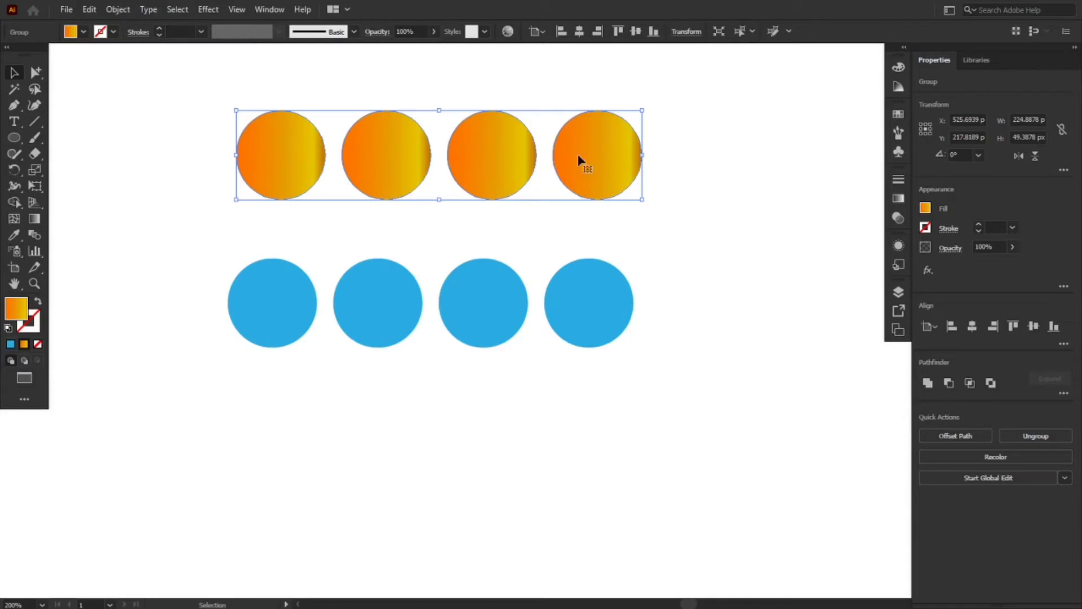
click(264, 267)
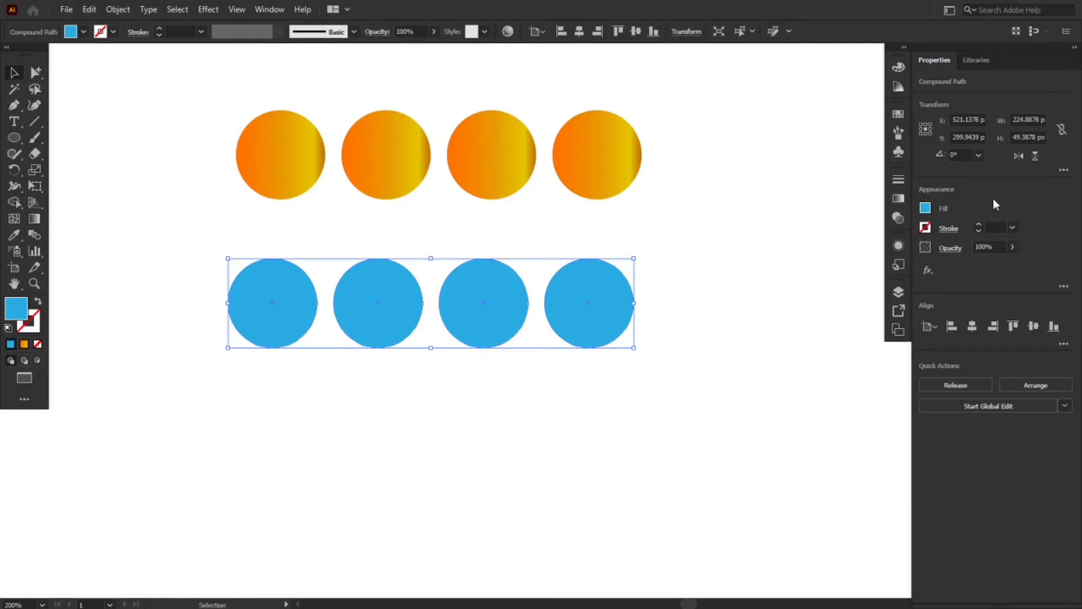
click(925, 207)
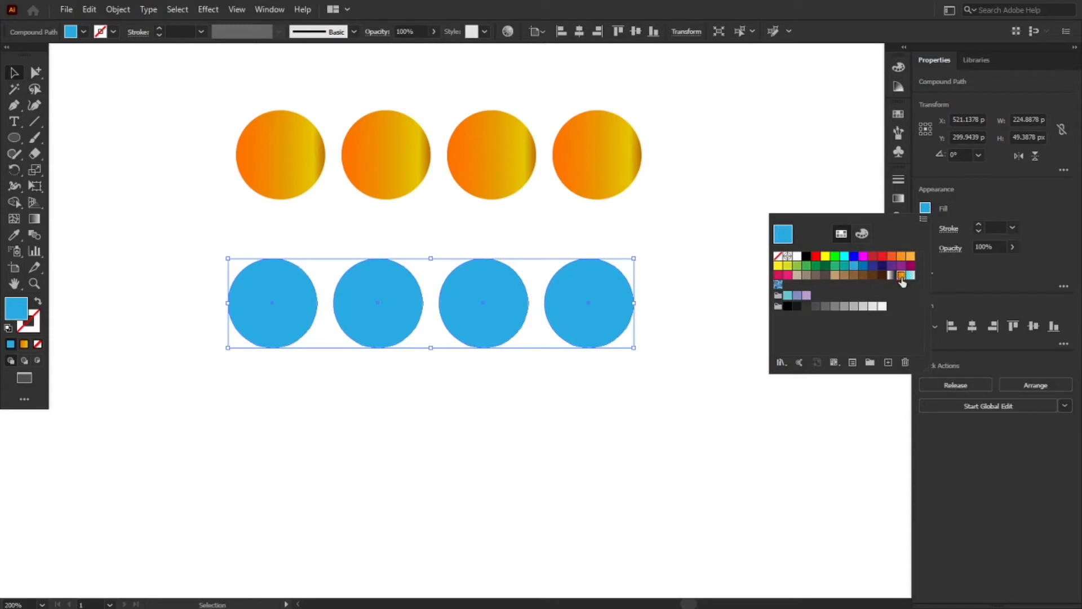
click(901, 275)
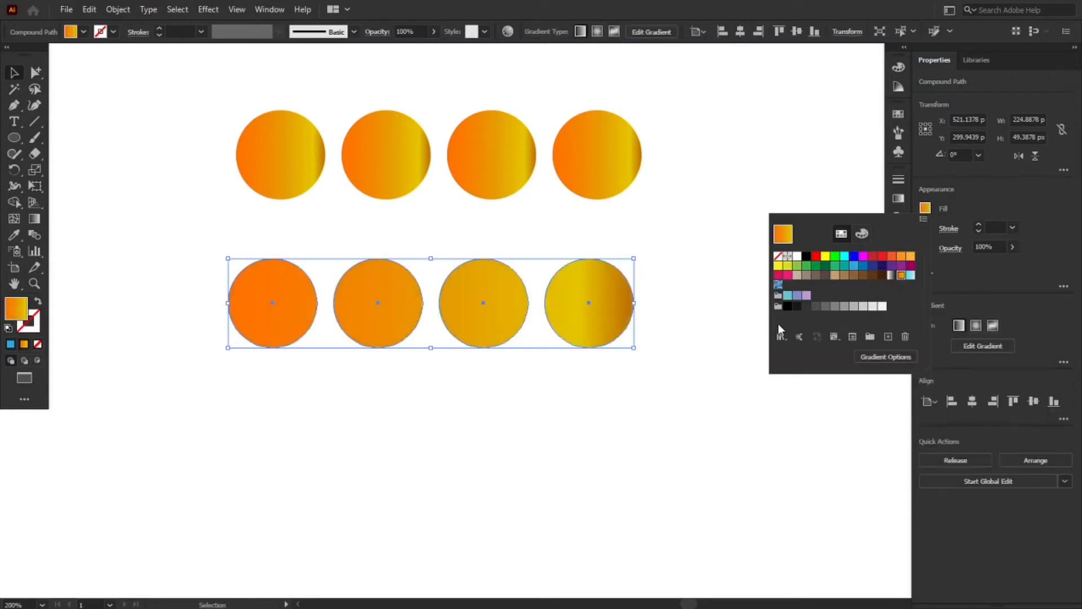
click(637, 402)
drag(604, 319, 607, 290)
click(687, 386)
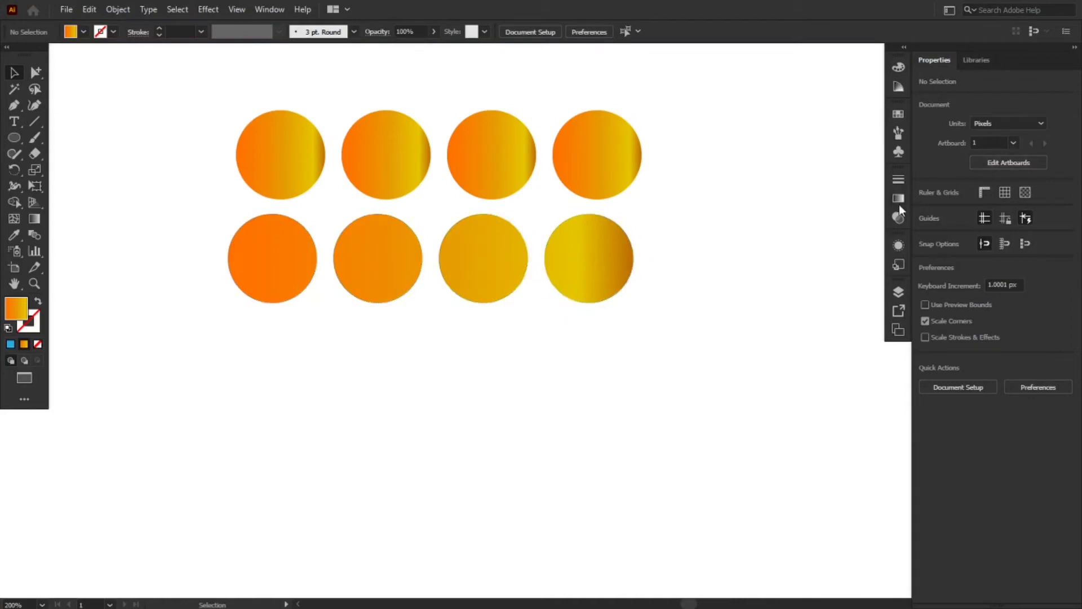
Examine the gradient settings of the lower compound path and of the upper group of circles
click(622, 246)
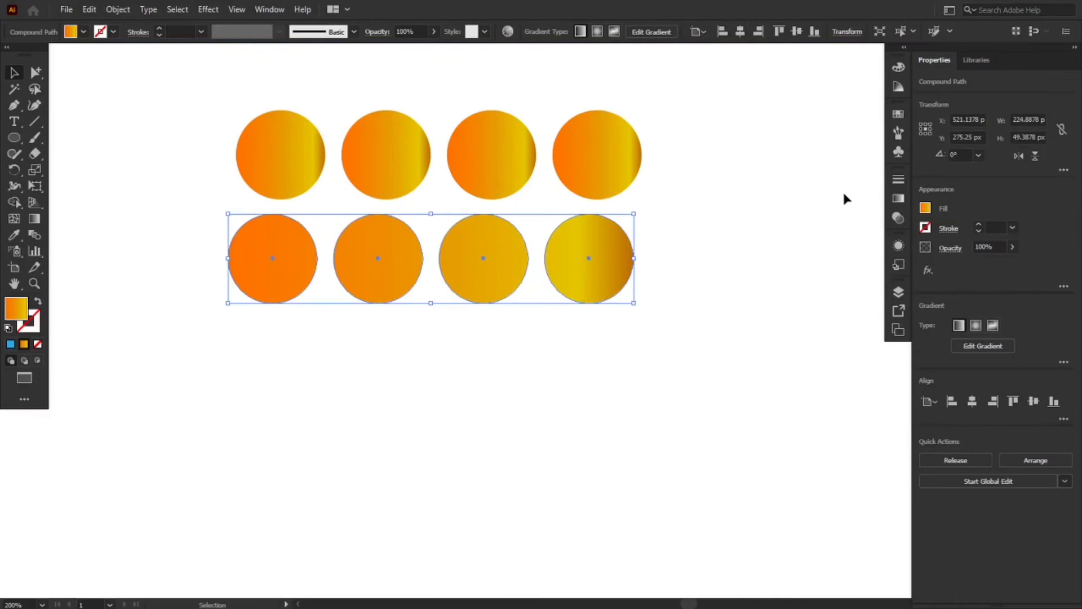
click(902, 195)
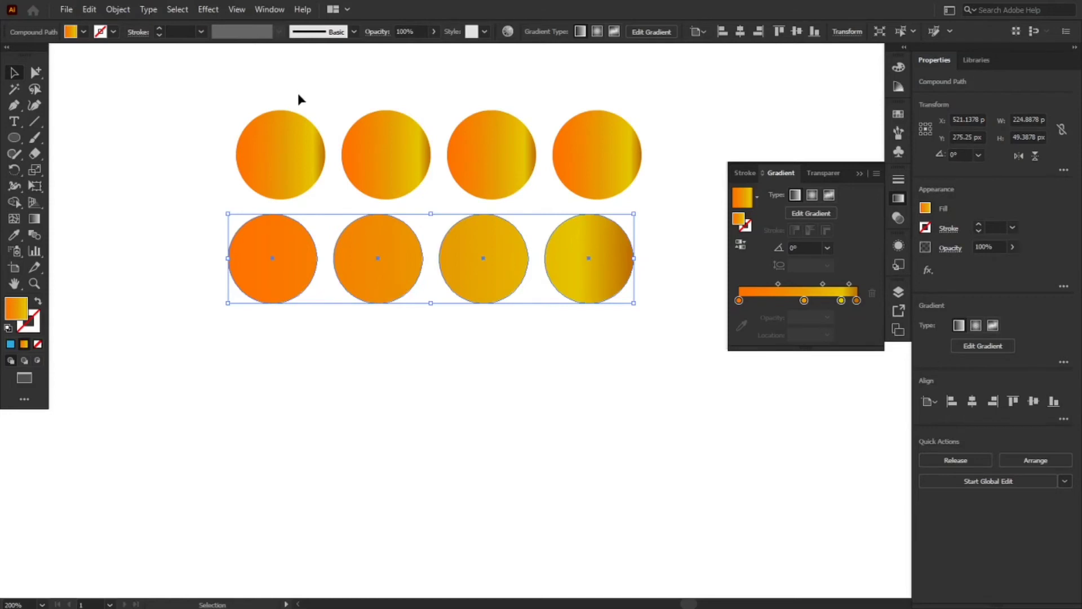
drag(244, 99, 603, 149)
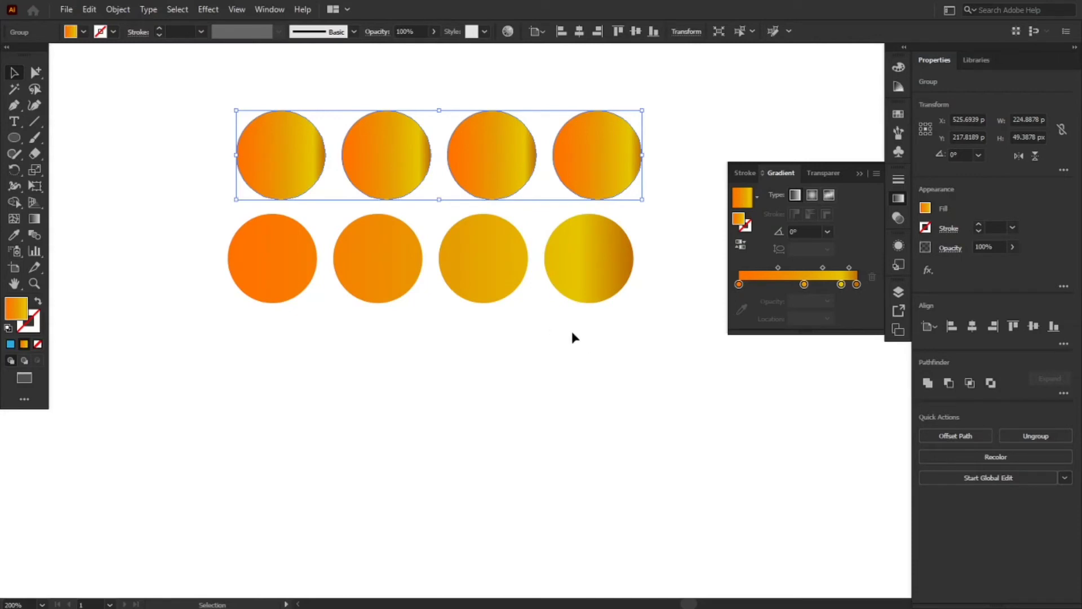
click(445, 350)
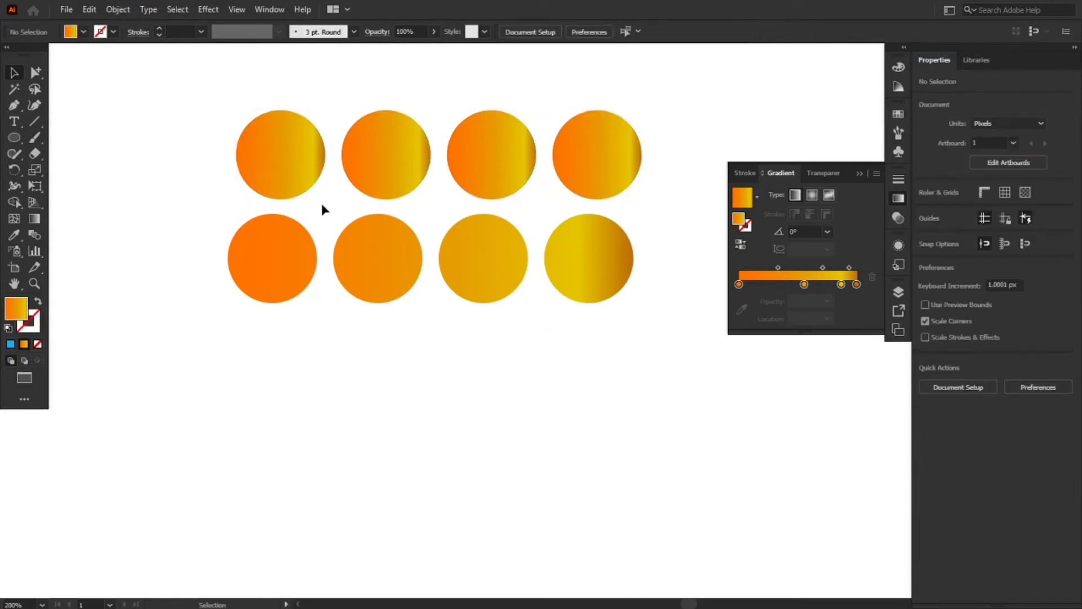
Ungroup the united circles of the upper row
click(294, 168)
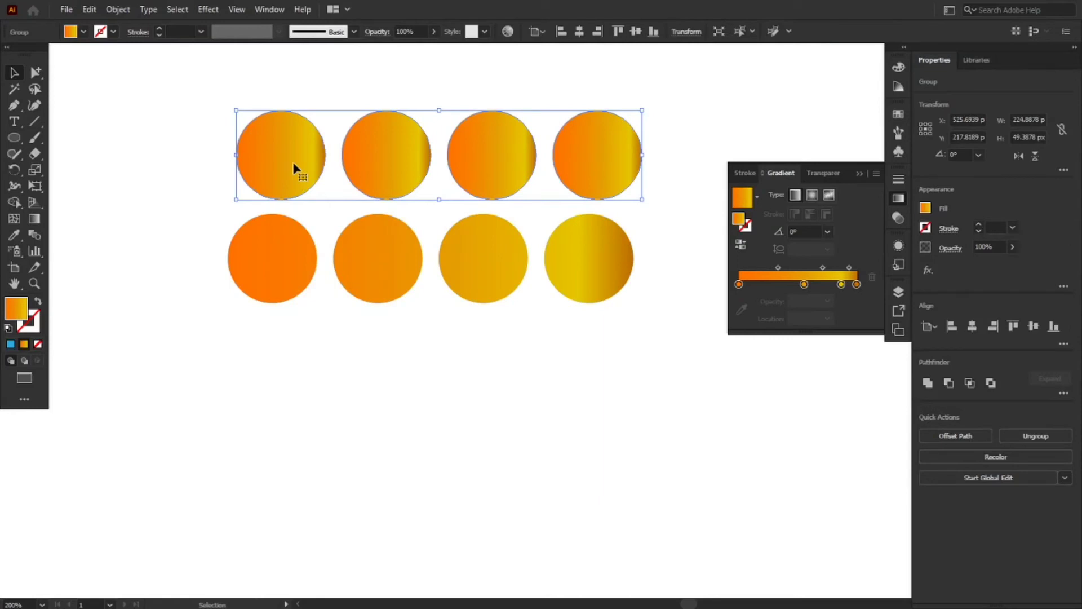
right_click(294, 168)
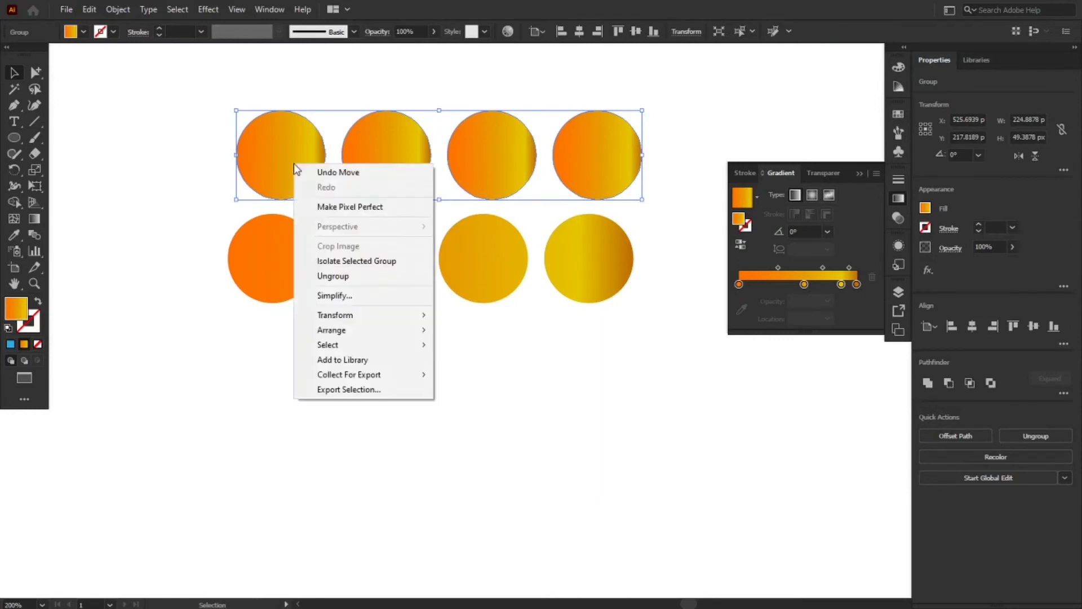
click(323, 277)
click(342, 316)
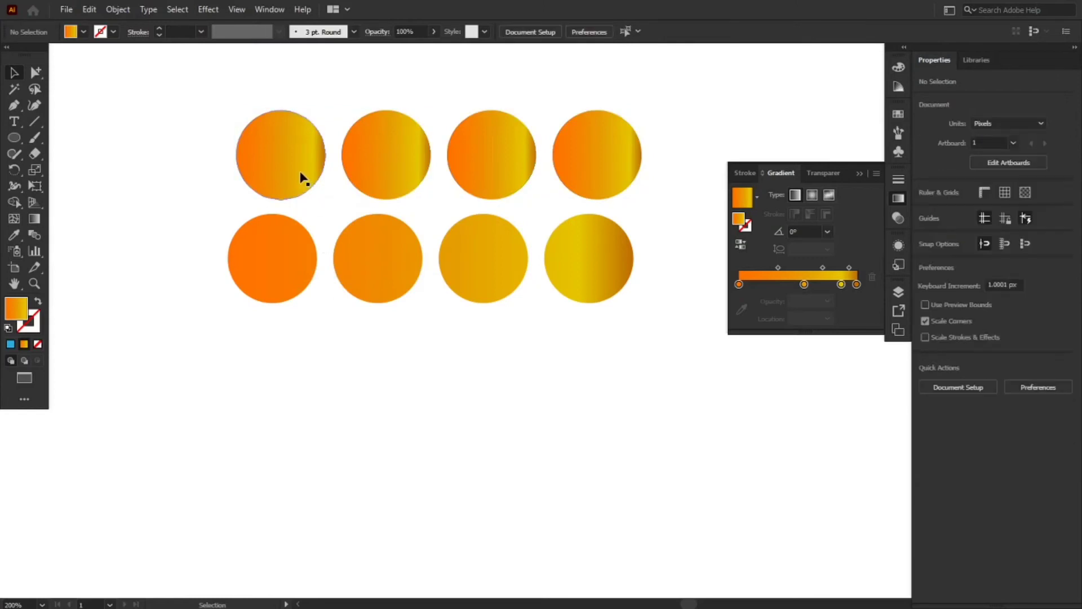
Move the four ungrouped circles apart: the first leftward, the second and third upward, and the fourth rightward
drag(279, 170, 247, 160)
drag(382, 151, 383, 107)
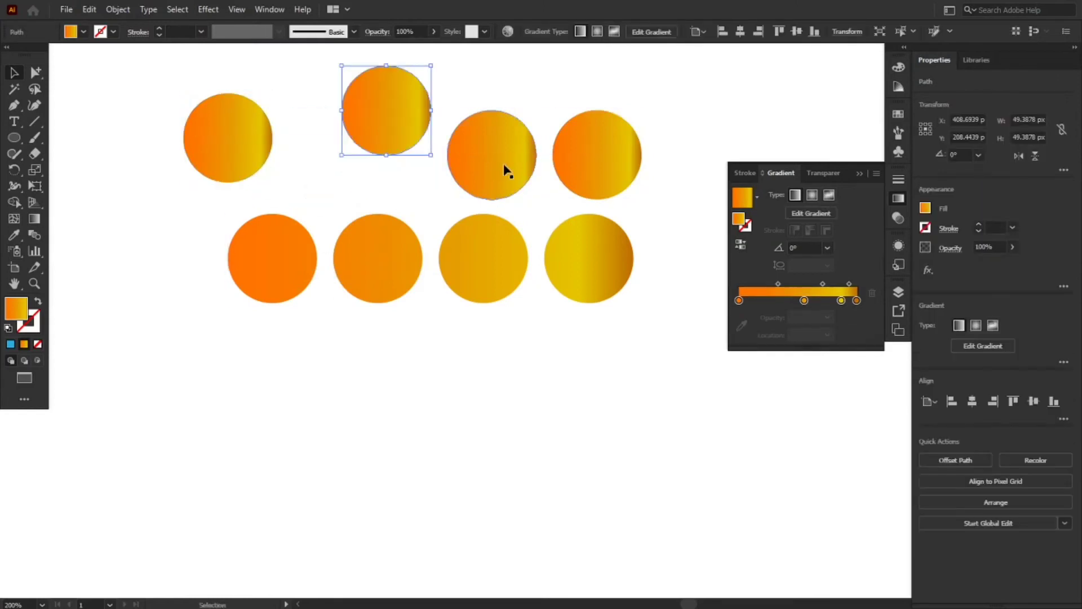
drag(508, 162, 519, 127)
drag(588, 156, 639, 151)
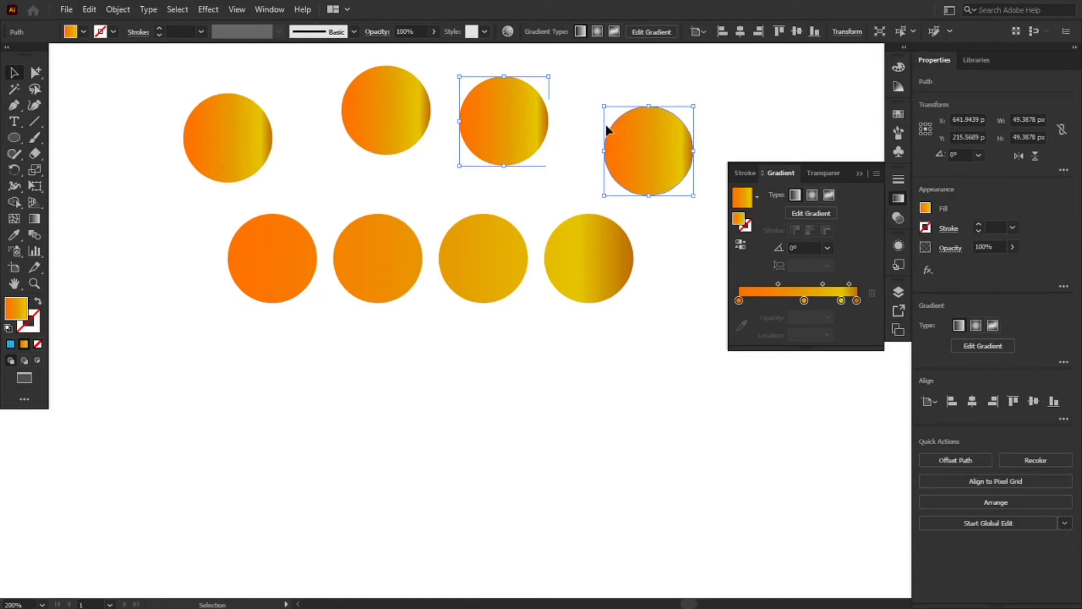
click(494, 246)
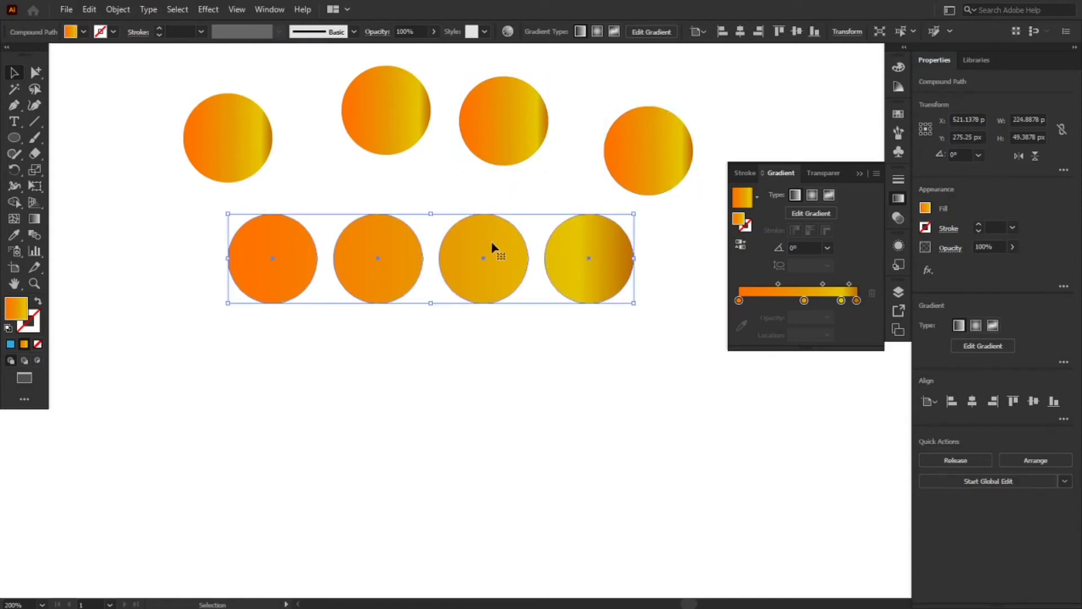
right_click(492, 246)
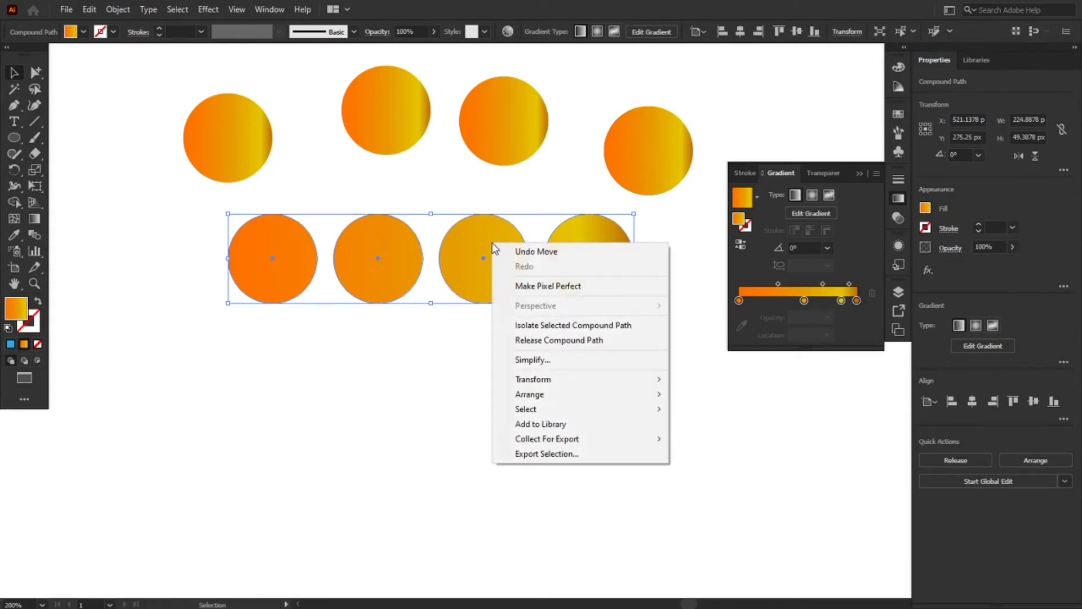
click(387, 343)
click(386, 343)
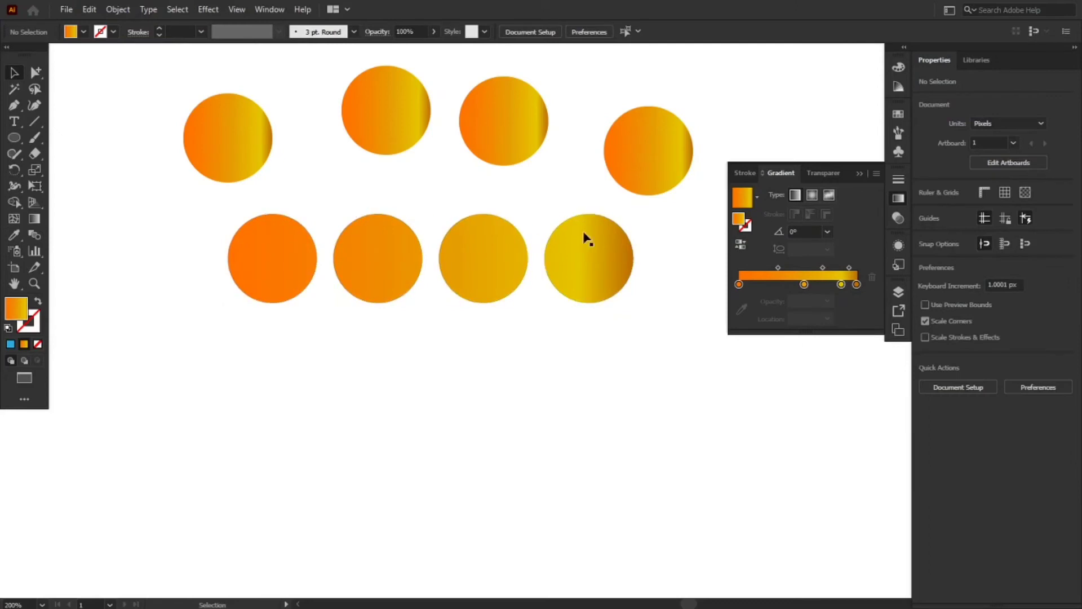
Release the compound path of the lower row of circles
click(256, 265)
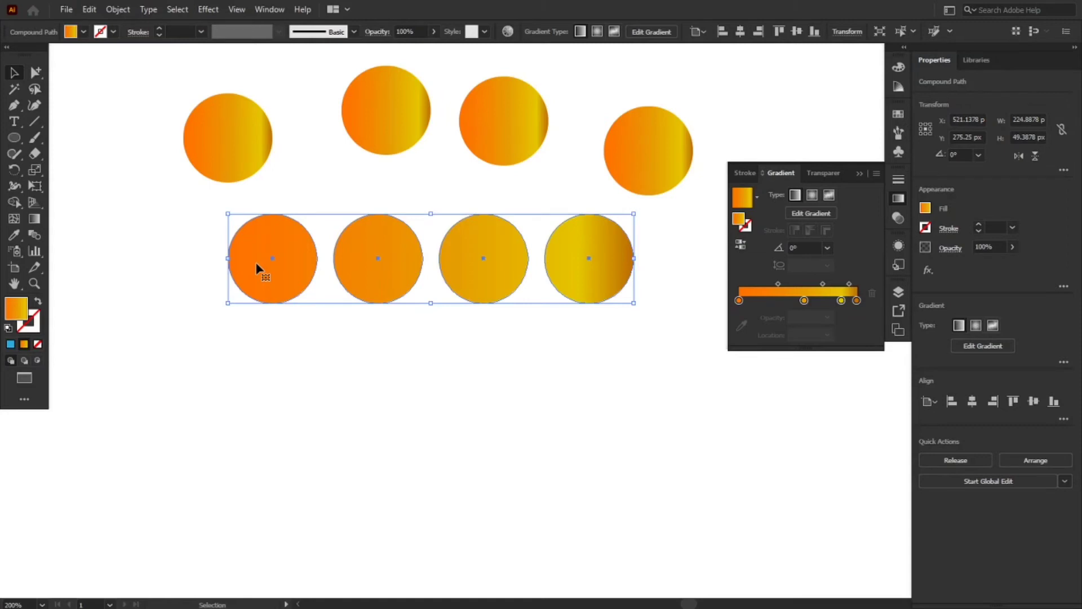
right_click(257, 263)
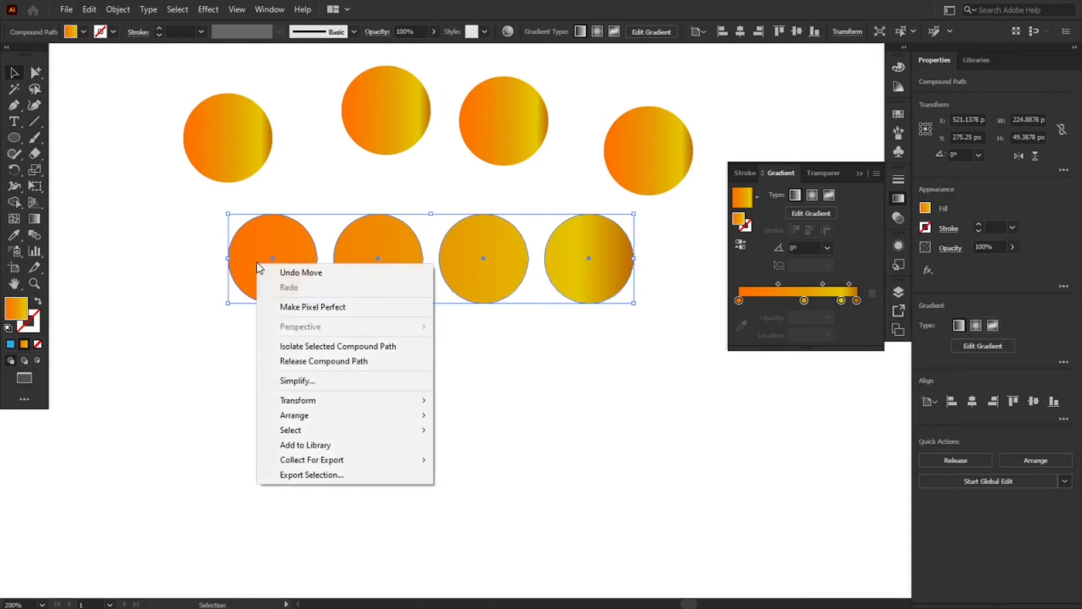
click(309, 364)
click(356, 396)
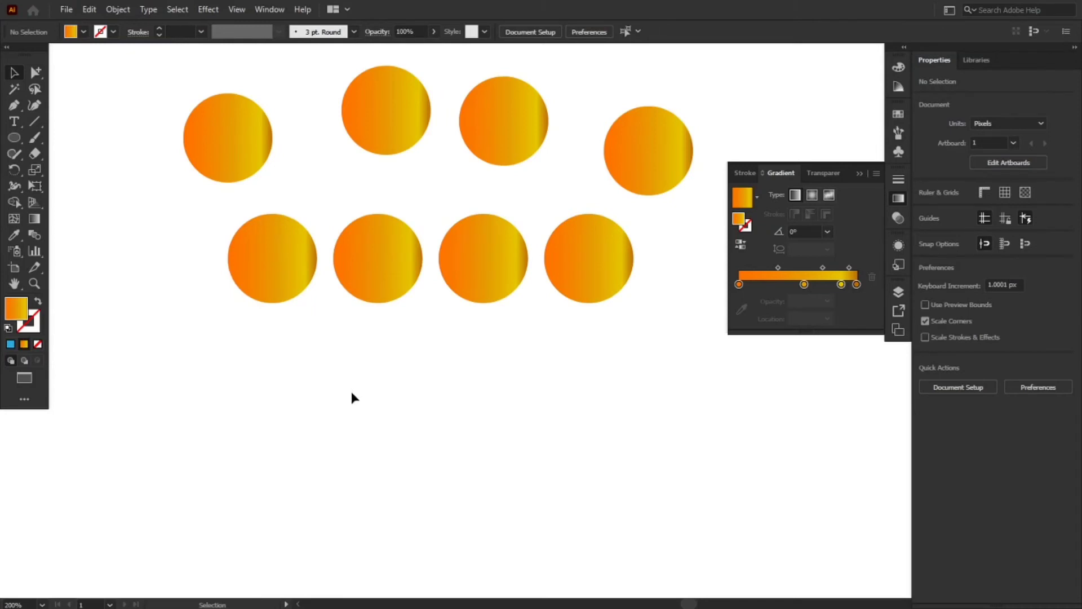
Unite the four scattered upper circles and move the resulting group slightly up and leftward
click(225, 162)
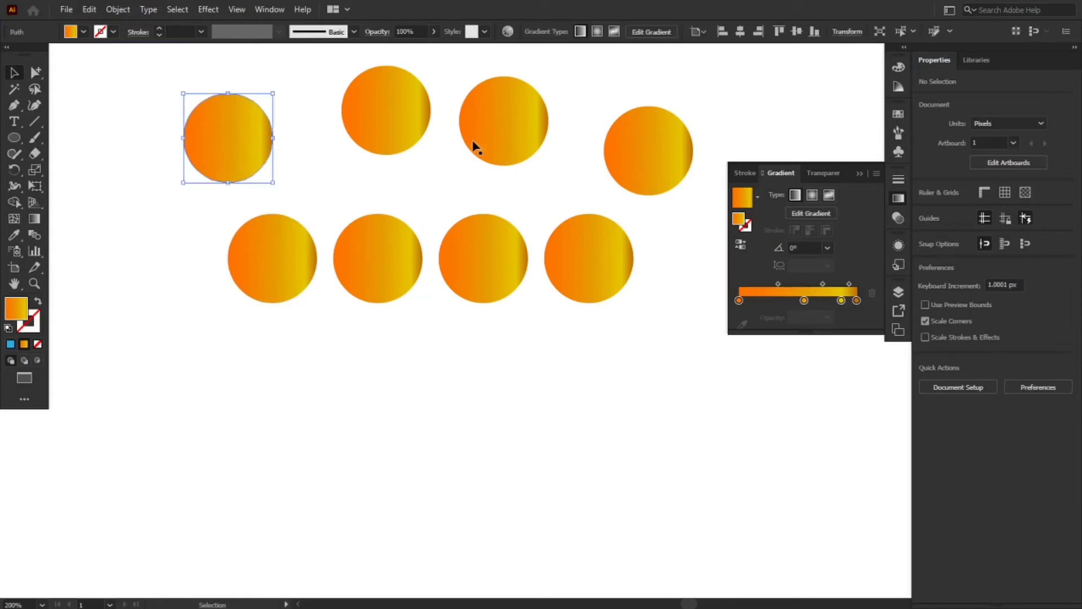
click(417, 141)
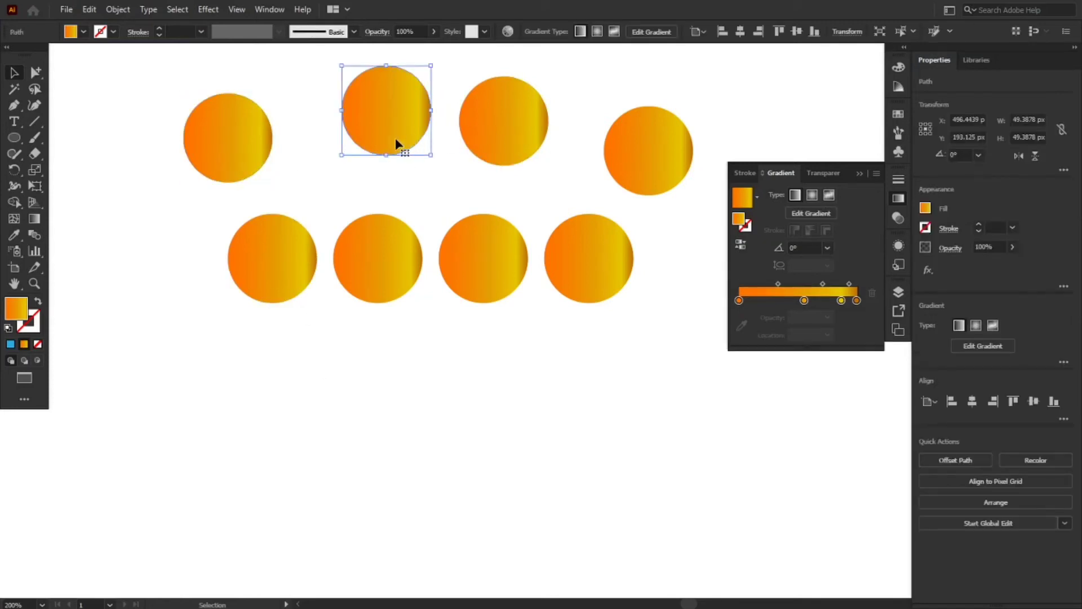
mouse_move(276, 135)
mouse_down()
mouse_move(290, 150)
mouse_move(268, 144)
mouse_up()
shift+click(507, 157)
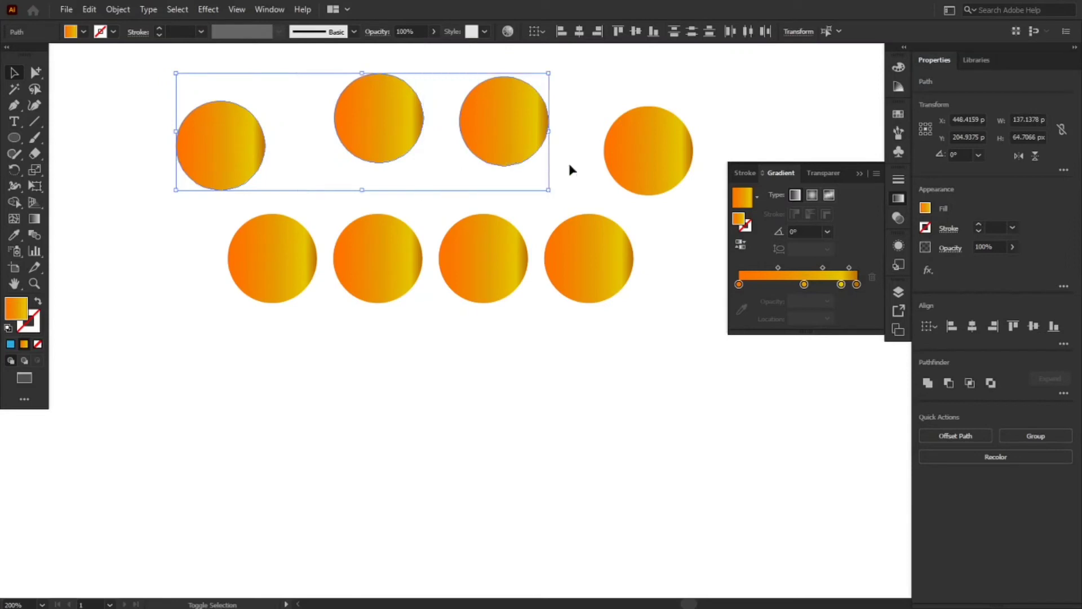
shift+click(626, 165)
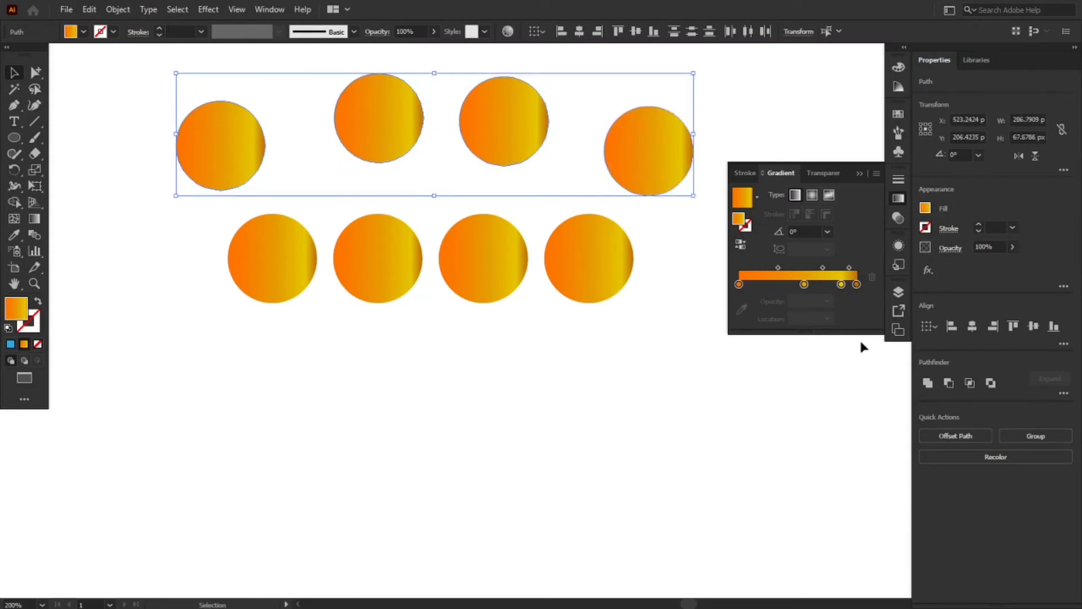
click(925, 381)
click(672, 381)
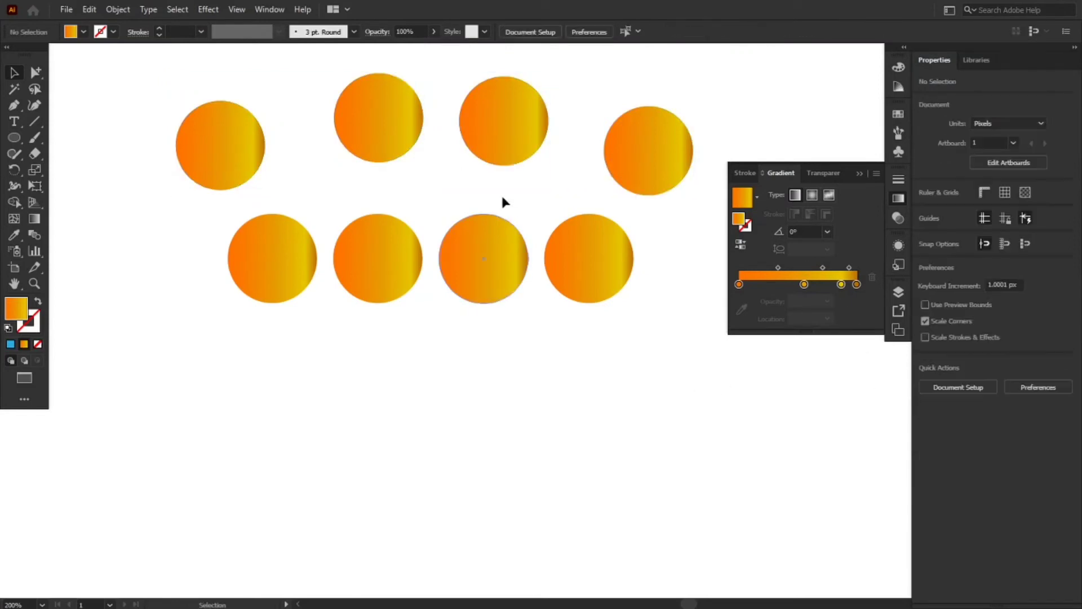
click(401, 141)
drag(401, 141, 392, 121)
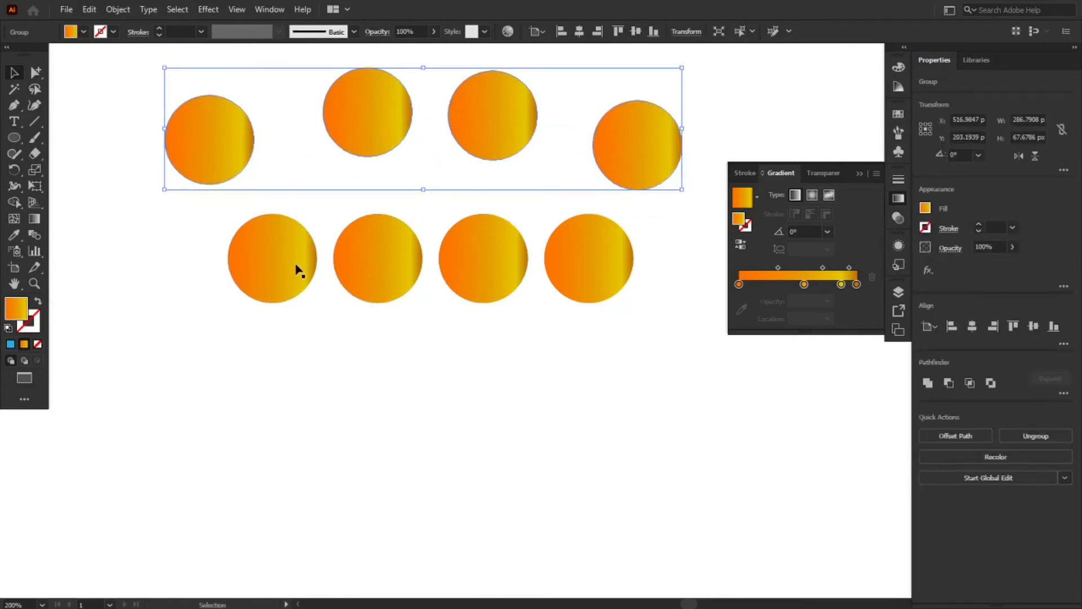
Inspect each circle of the lower row individually, from the first to the fourth
click(259, 265)
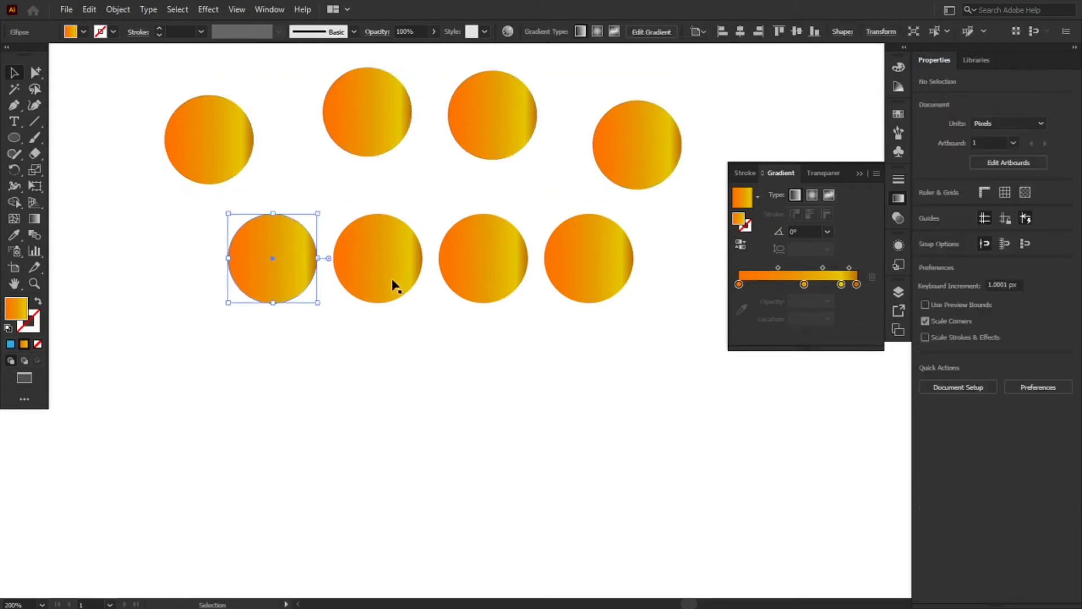
click(393, 281)
click(499, 276)
click(580, 270)
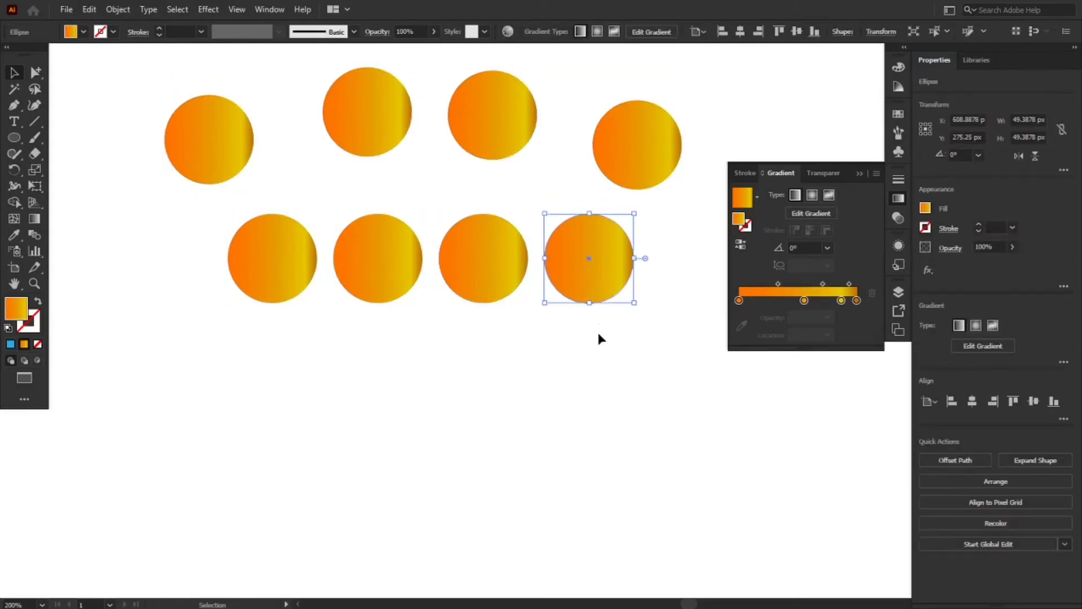
click(599, 339)
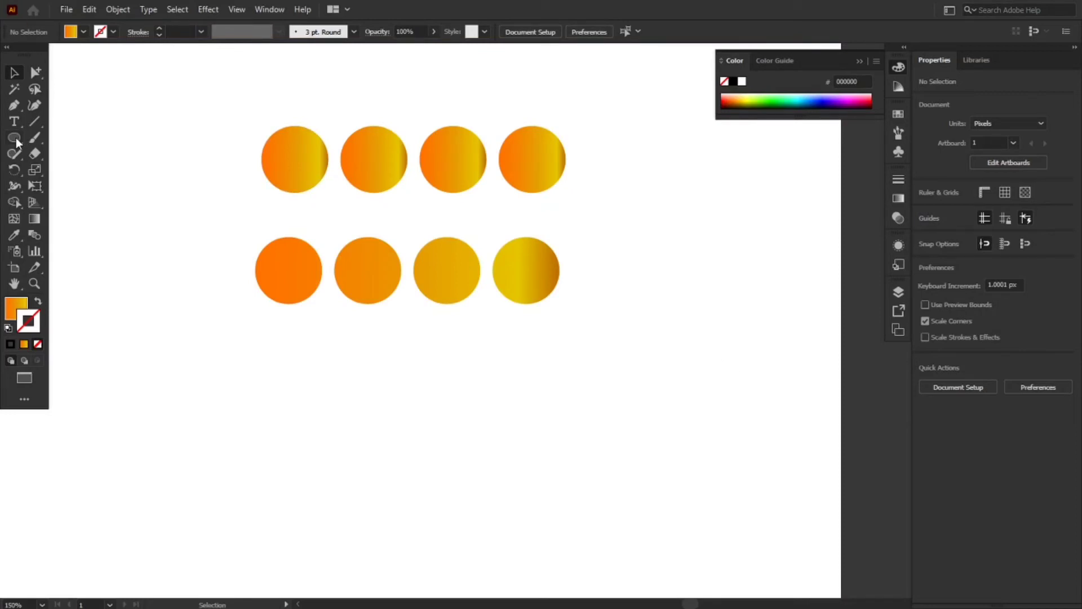
Draw a small gradient-filled square beside the lower row and rotate it to 315° as a diamond about 38 px across
key(m)
mouse_move(130, 283)
mouse_down()
mouse_move(167, 319)
mouse_move(145, 336)
mouse_up()
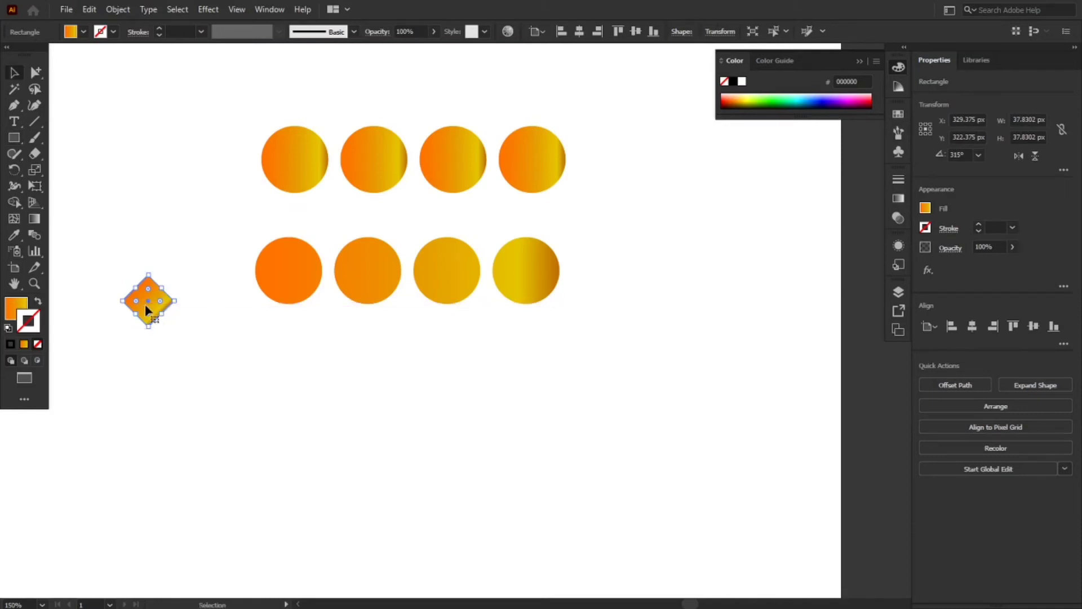
click(169, 318)
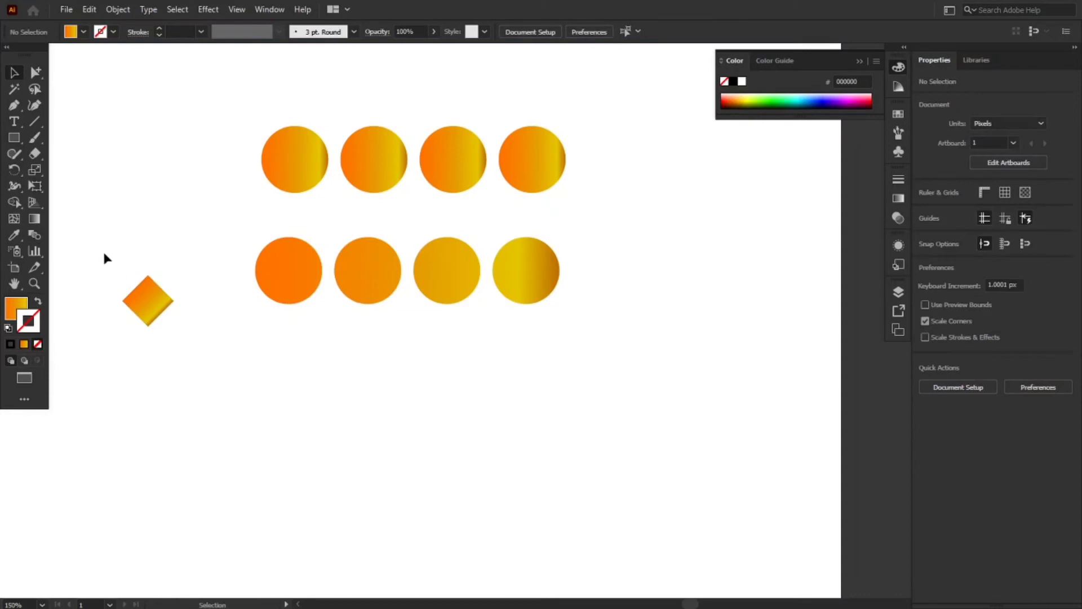
drag(104, 252, 193, 317)
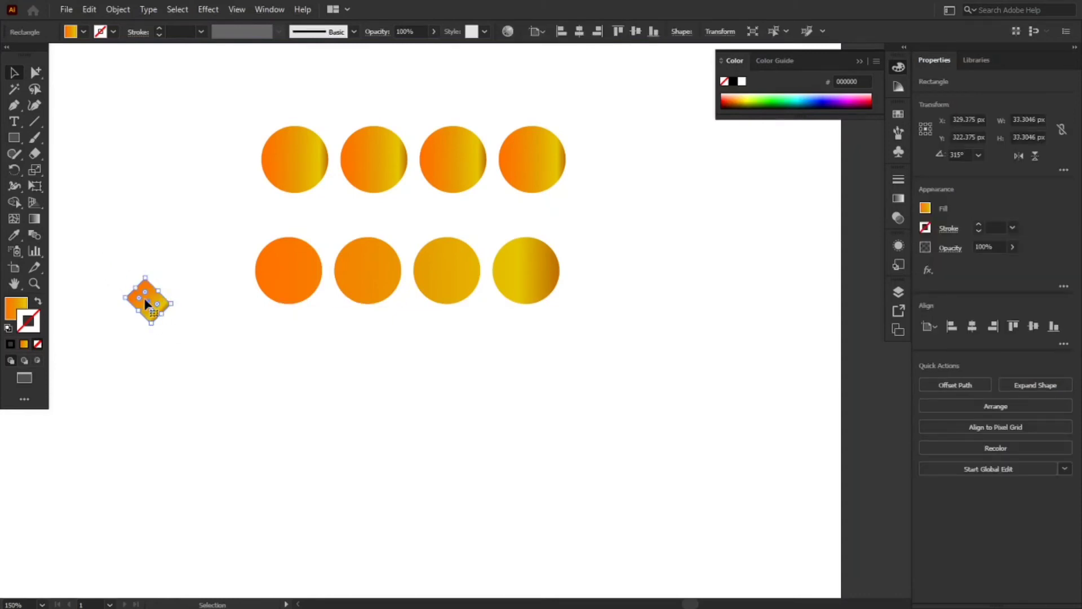
key(ctrl+z)
Place a copy of the diamond diagonally above the upper row's first circle and move the original diagonally above the lower row's first circle
drag(142, 308, 248, 113)
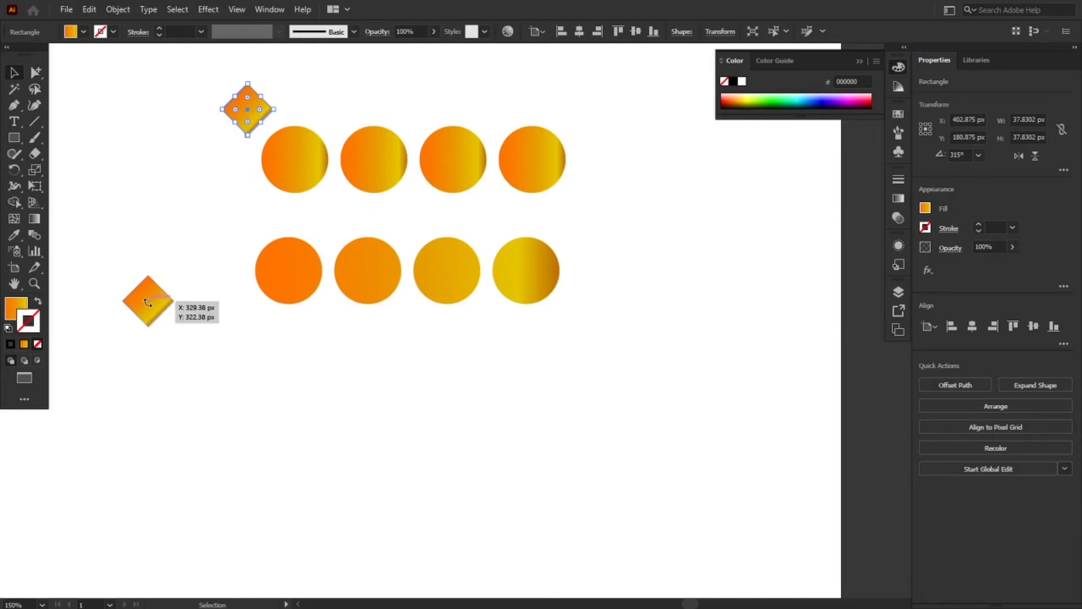
click(196, 385)
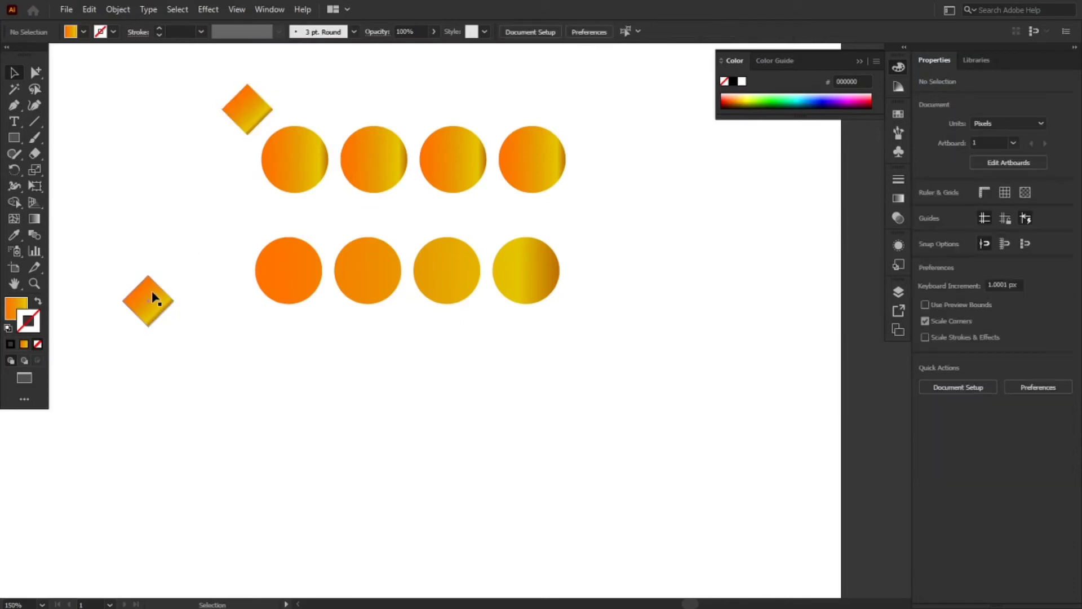
drag(151, 297, 238, 231)
Unite the upper diamond with the group of four circles in the upper row
click(261, 288)
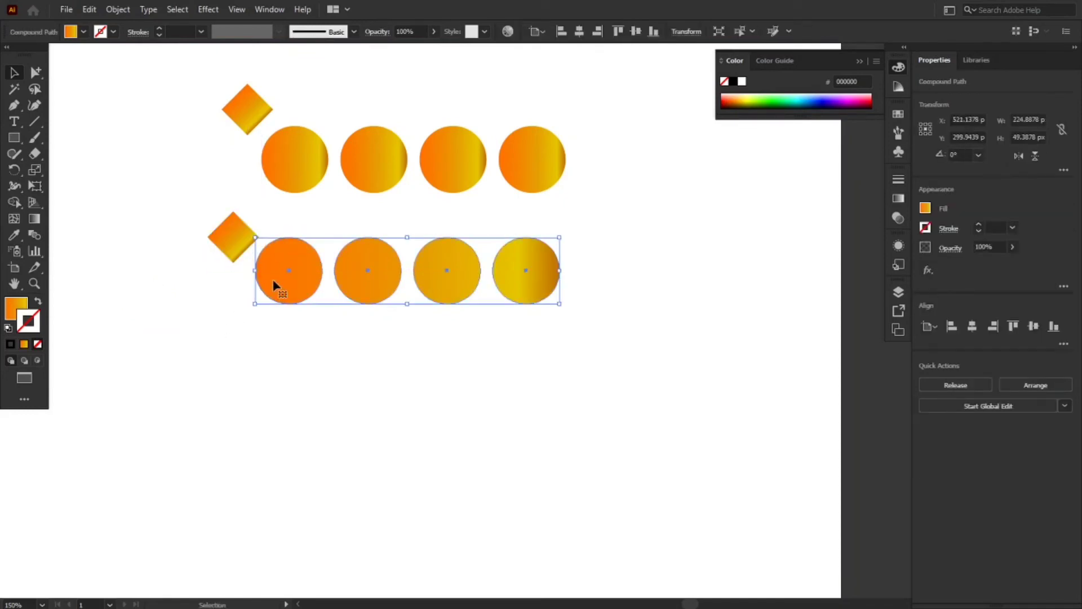
click(290, 187)
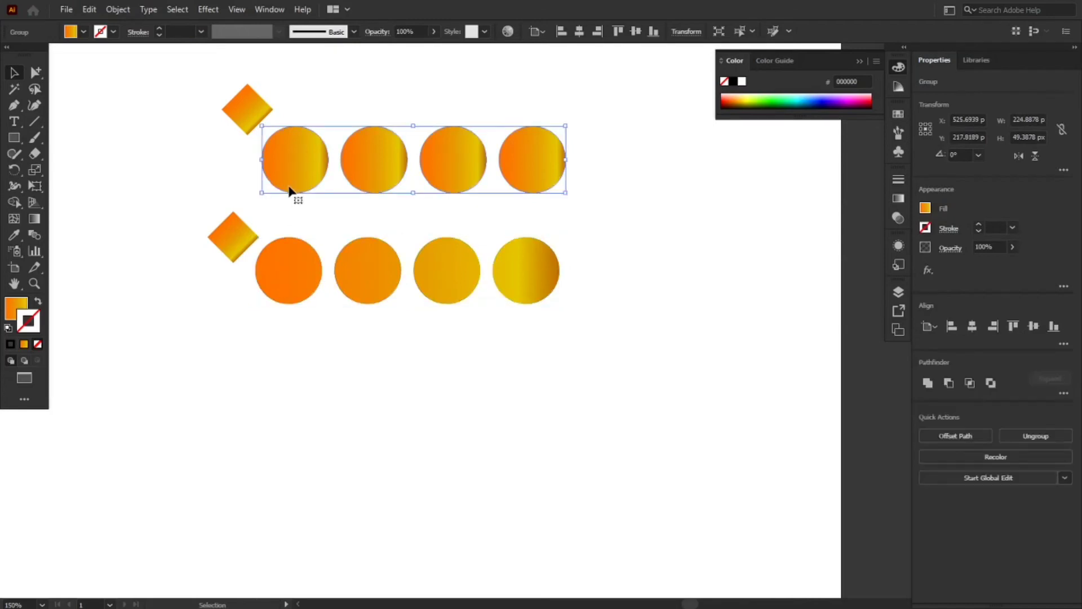
click(274, 338)
drag(236, 105, 534, 167)
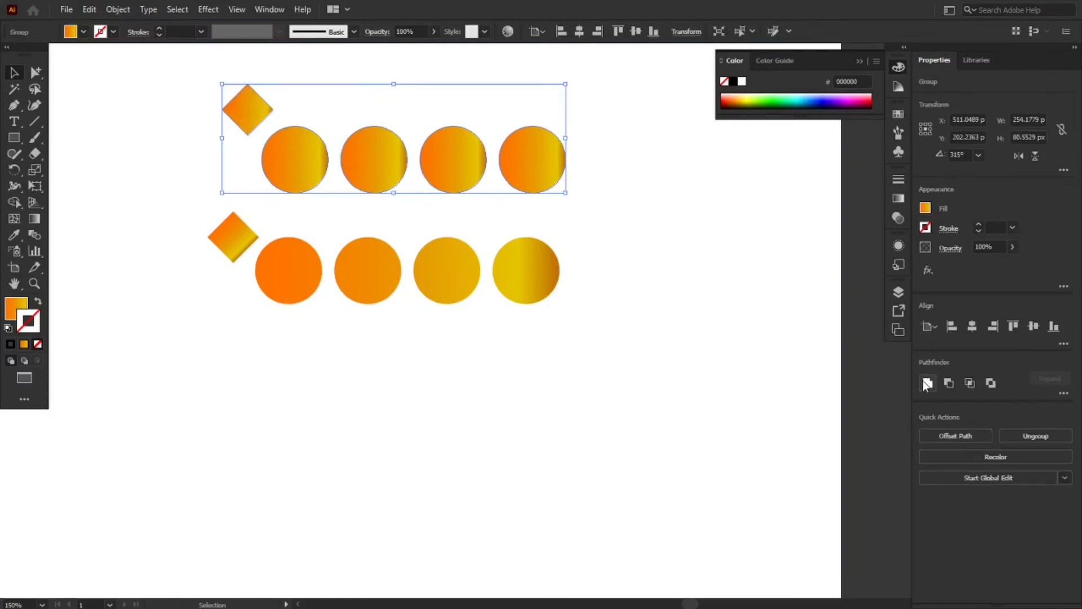
Make a compound path from the lower diamond and the lower row of circles, and move it down about 44 px
drag(192, 190, 566, 357)
right_click(495, 293)
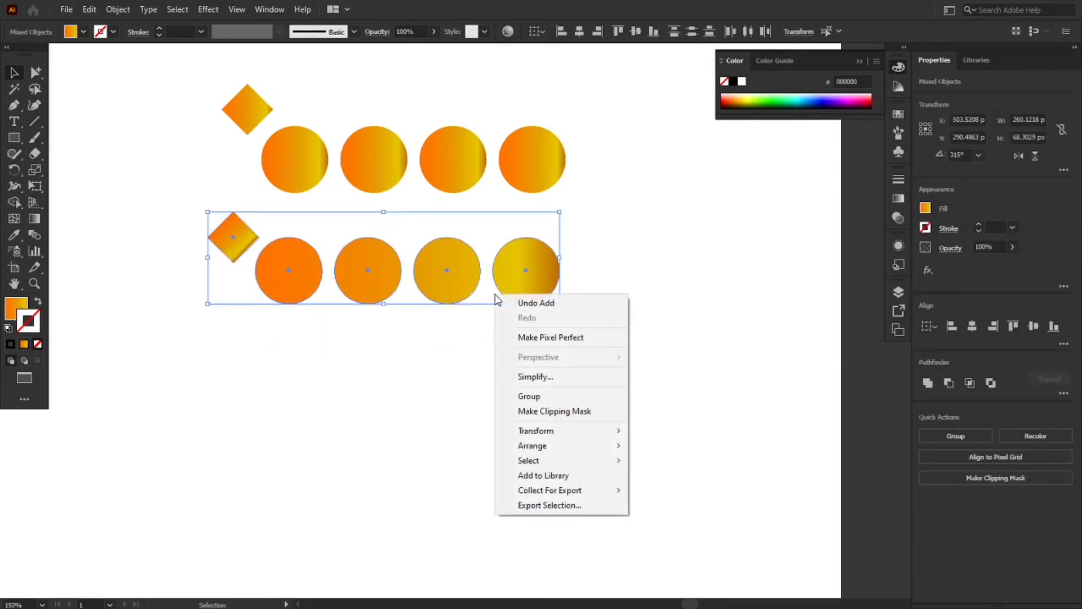
click(115, 14)
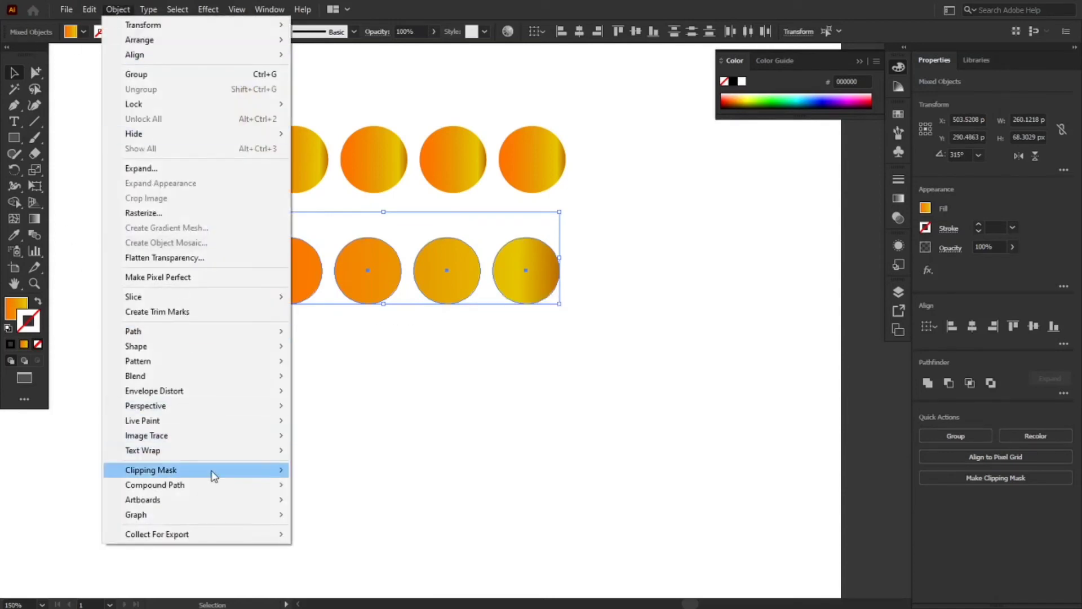
mouse_move(213, 485)
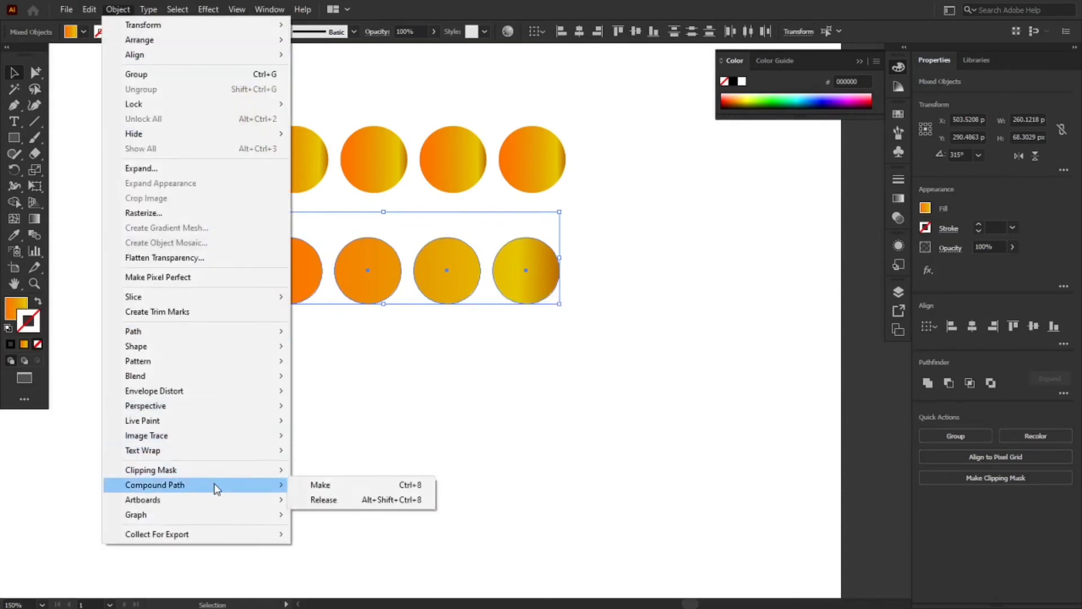
click(329, 486)
click(305, 442)
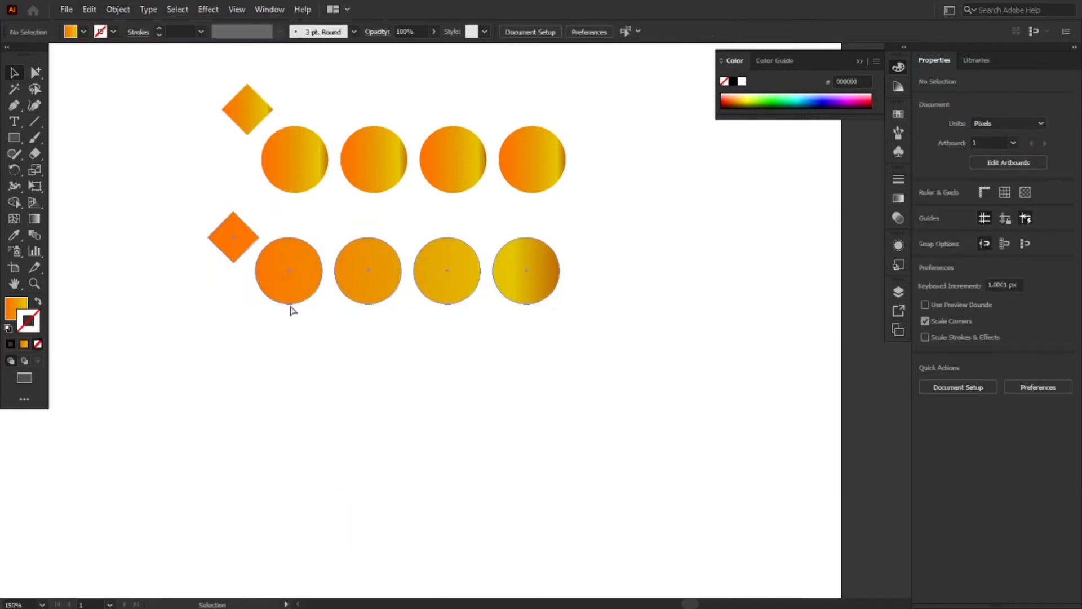
drag(283, 274, 271, 333)
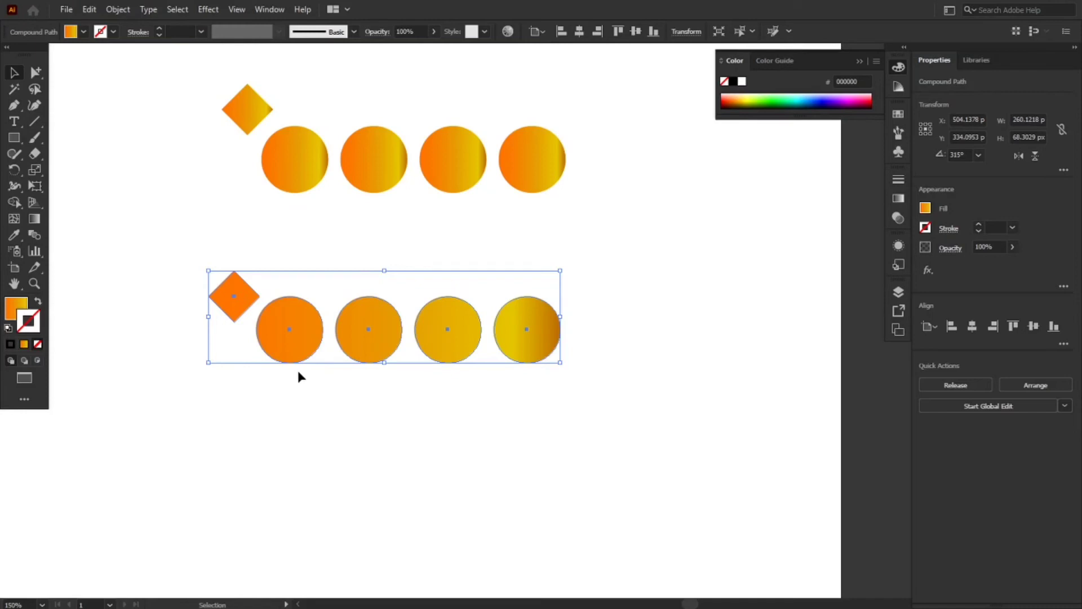
click(269, 395)
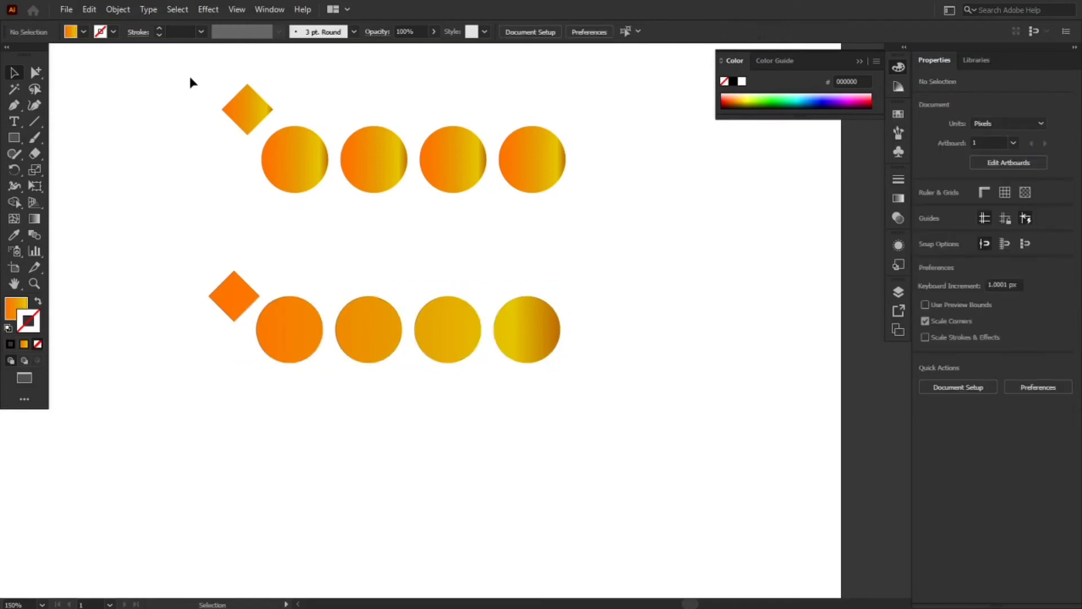
Delete both rows of shapes to clear the artboard
drag(190, 77, 541, 193)
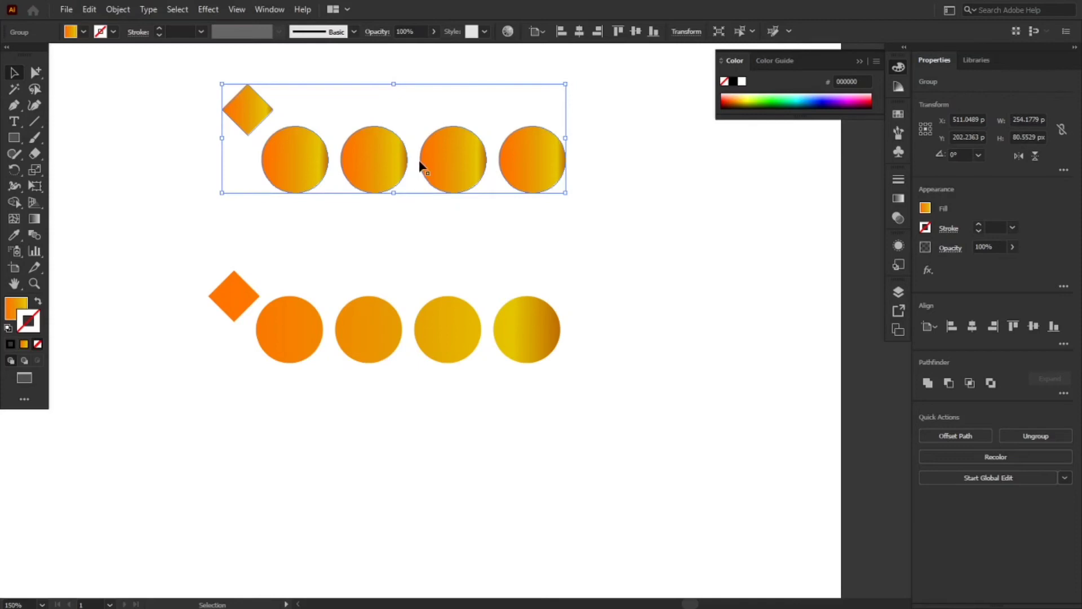
key(ctrl+a)
key(Delete)
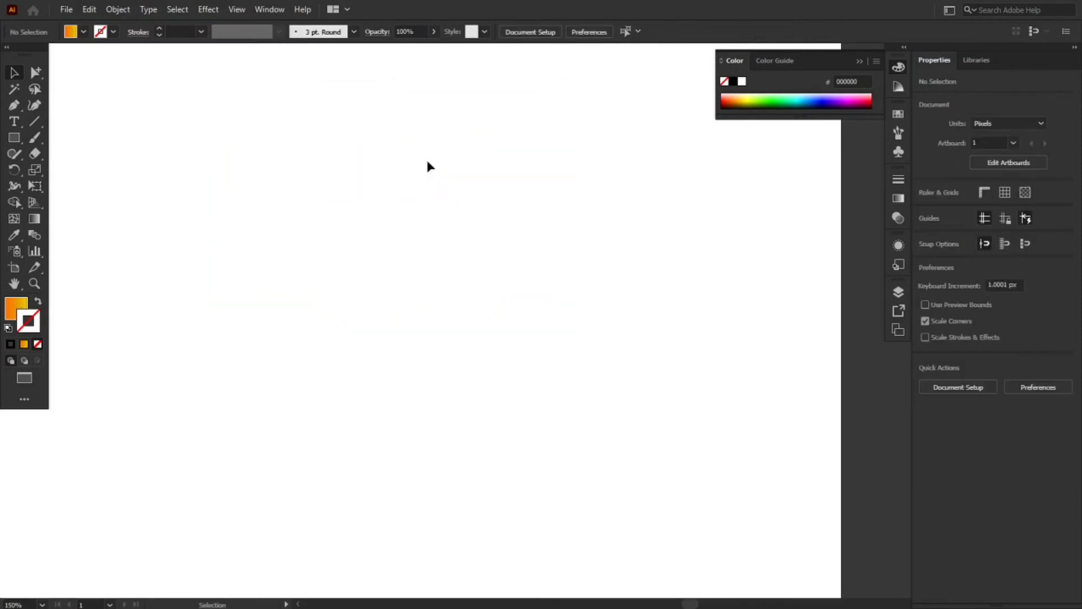
Restore the default fill and stroke, and draw an 84 px square with a separate circle about 34 px wide to its right
key(d)
click(14, 138)
drag(260, 226, 373, 340)
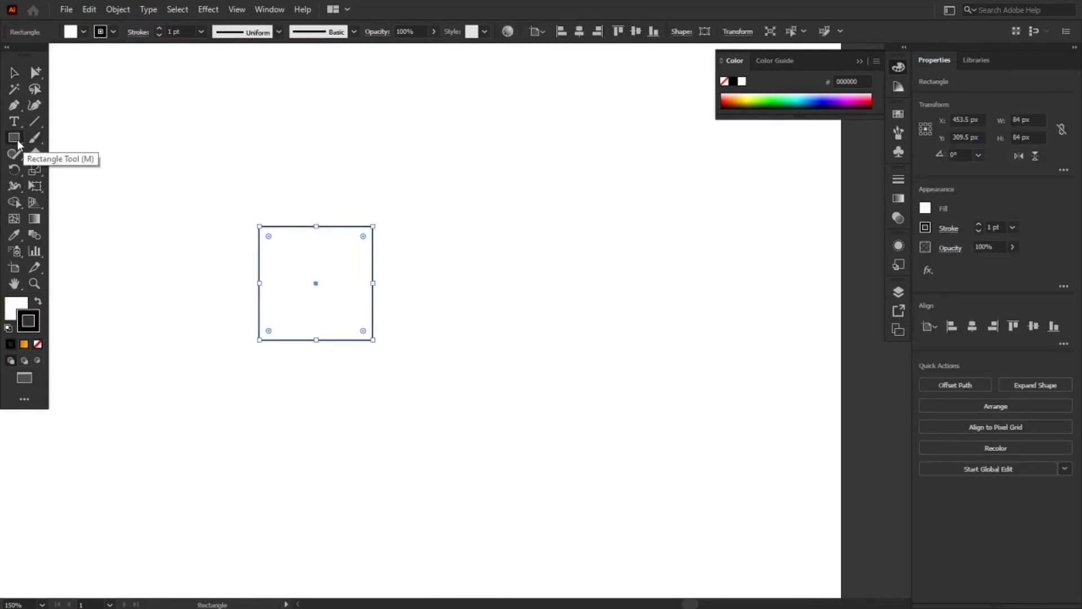
key(l)
drag(507, 215, 553, 261)
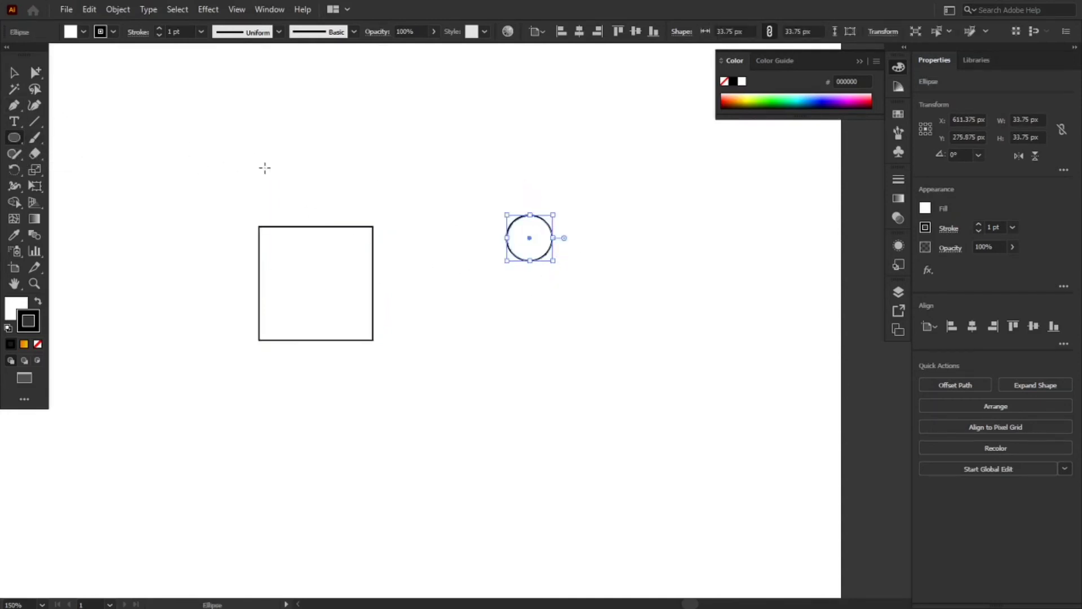
Fill the square with light blue and the circle with yellow
click(11, 73)
drag(217, 196, 327, 293)
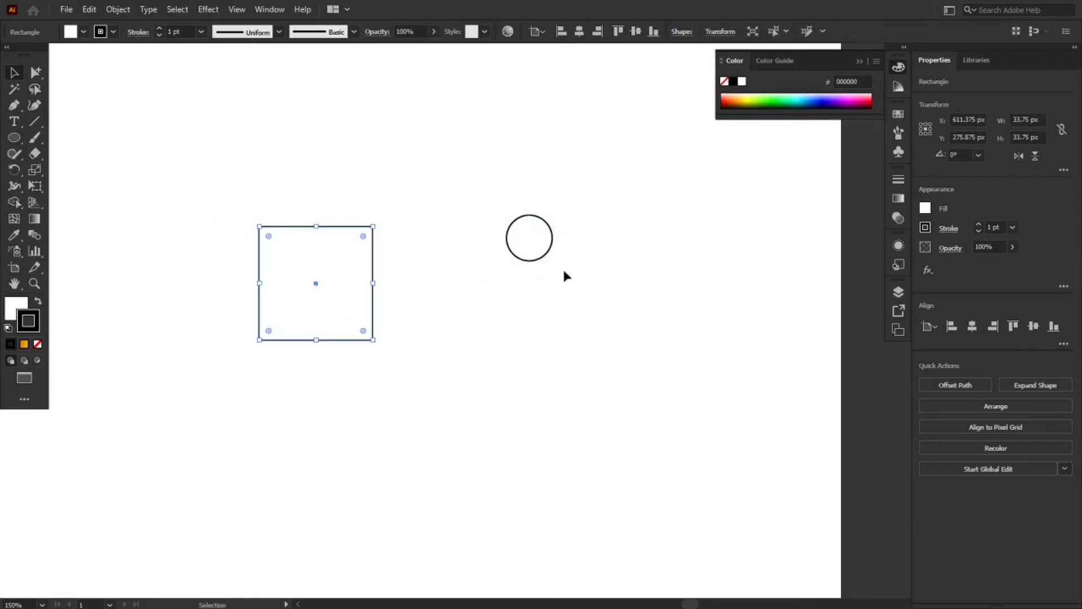
click(925, 209)
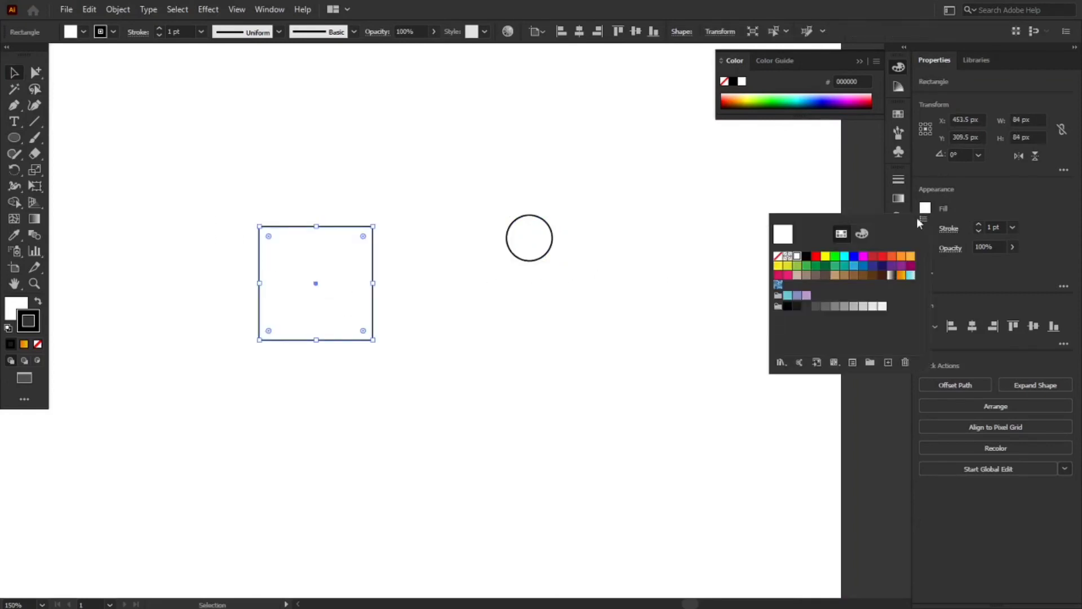
click(853, 265)
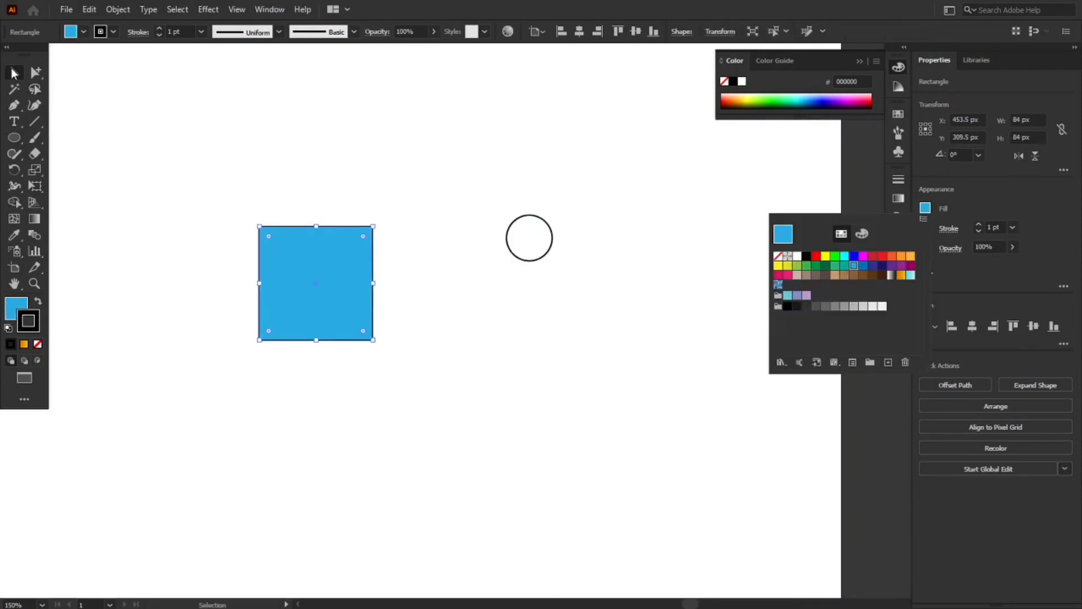
drag(379, 149, 596, 324)
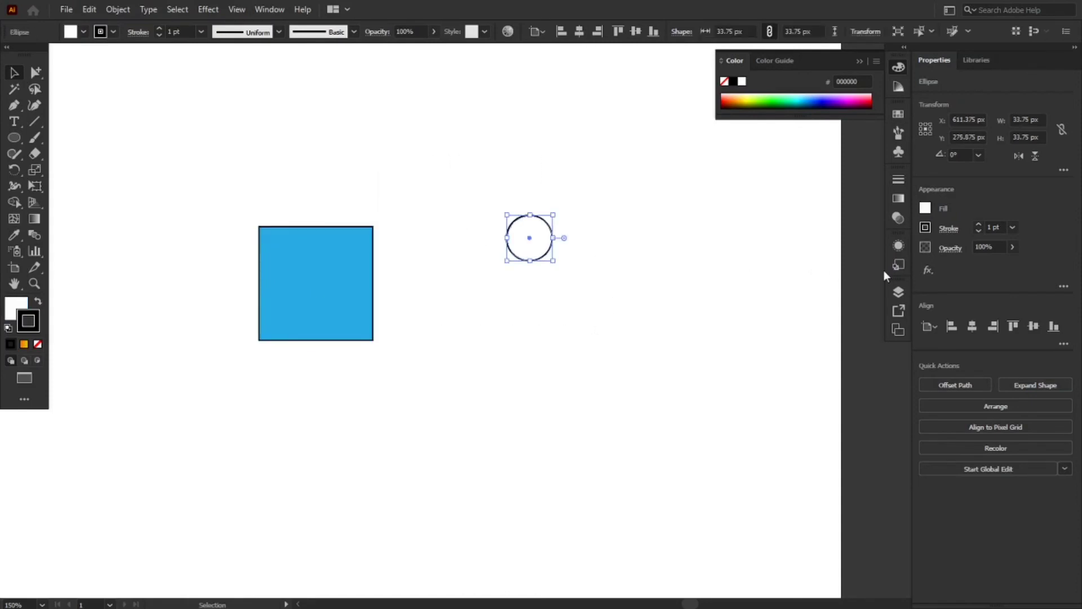
click(927, 209)
click(825, 256)
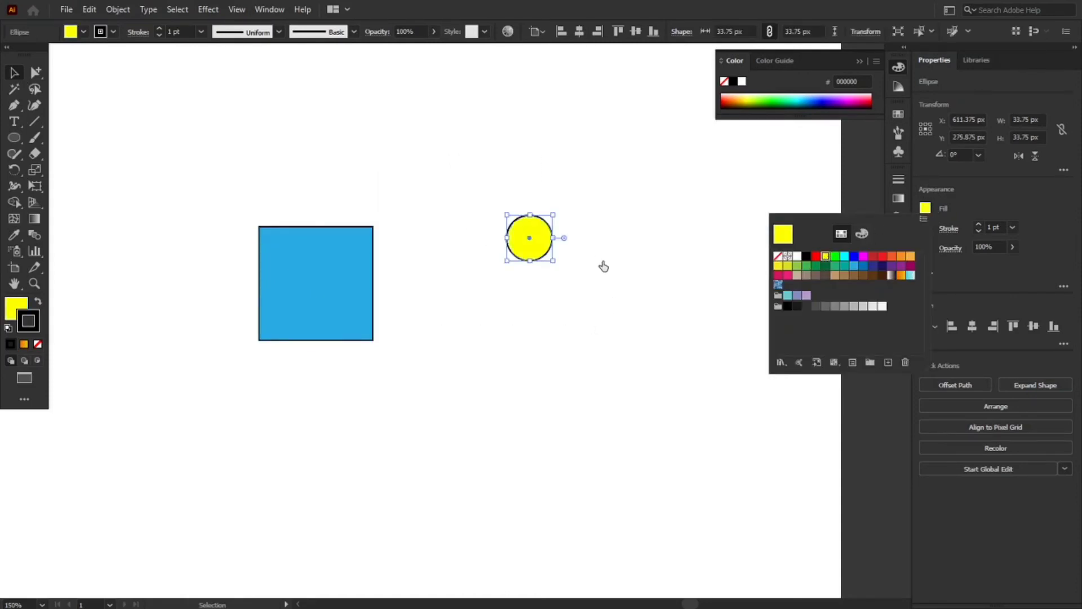
Place the yellow circle in the square's upper left area and add a smaller copy about 24 px wide in its lower right area
click(529, 252)
drag(529, 248, 353, 320)
click(381, 360)
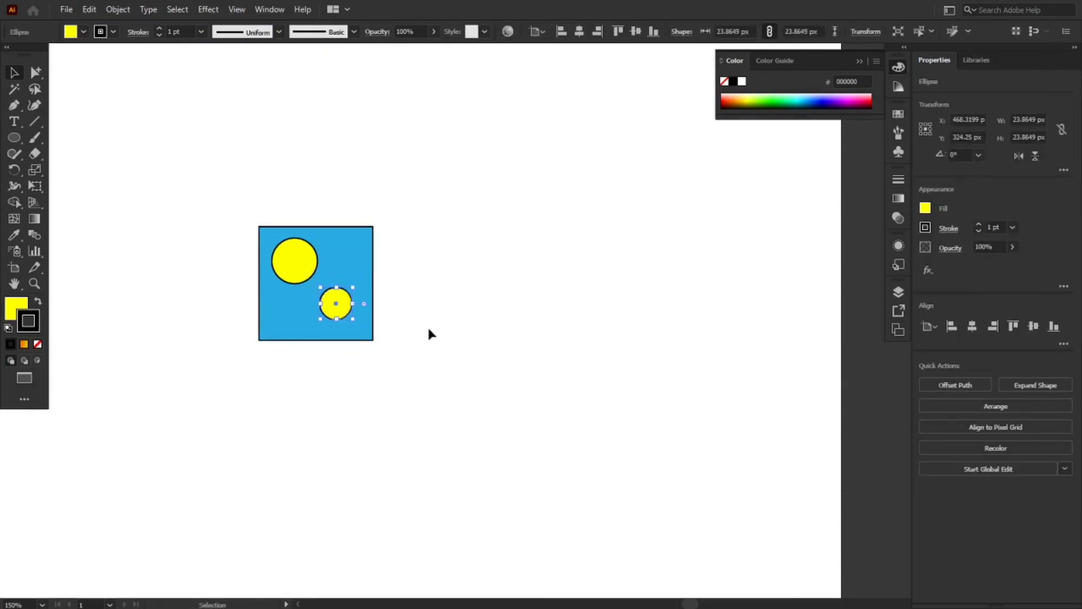
click(427, 325)
Remove the stroke from the square and both circles, and duplicate the whole set about 146 px to the right
drag(202, 168, 427, 409)
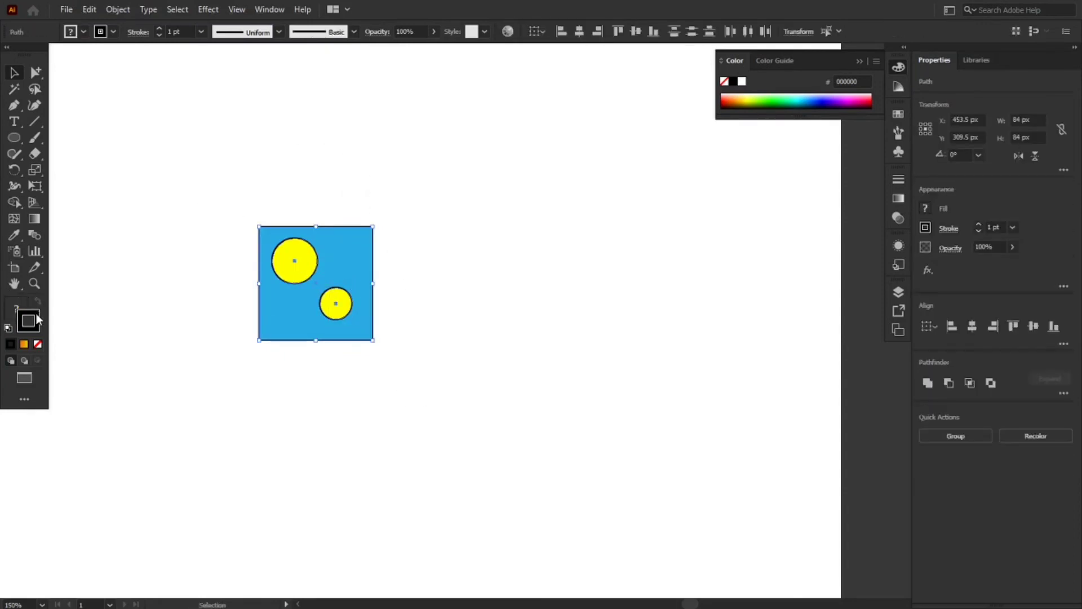
click(39, 343)
drag(150, 150, 454, 393)
drag(356, 309, 553, 313)
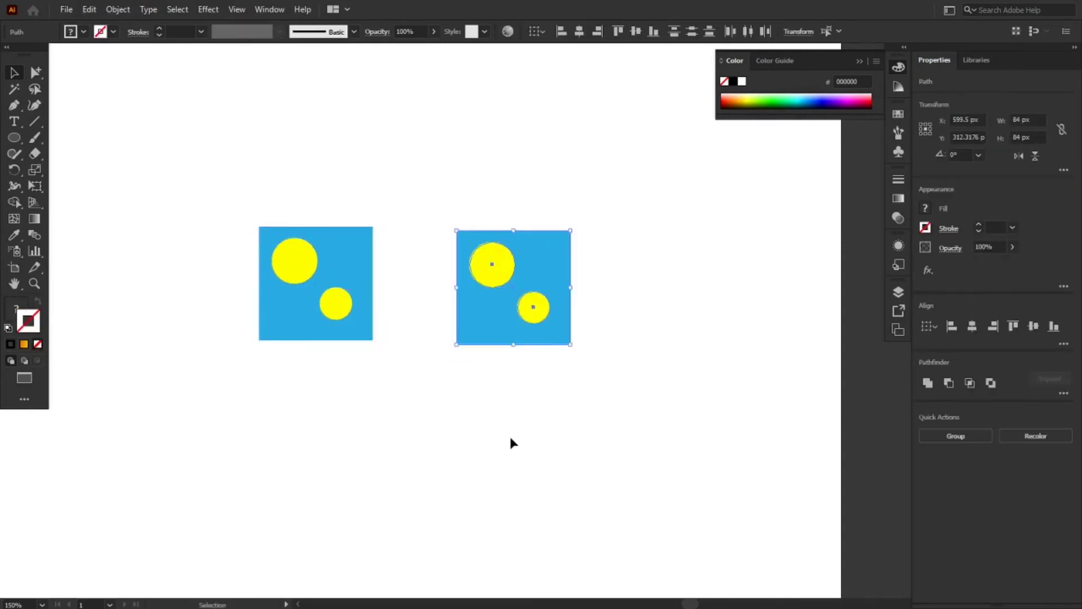
click(510, 441)
Make a compound path from the left blue square and its two yellow circles
drag(213, 196, 390, 375)
right_click(337, 314)
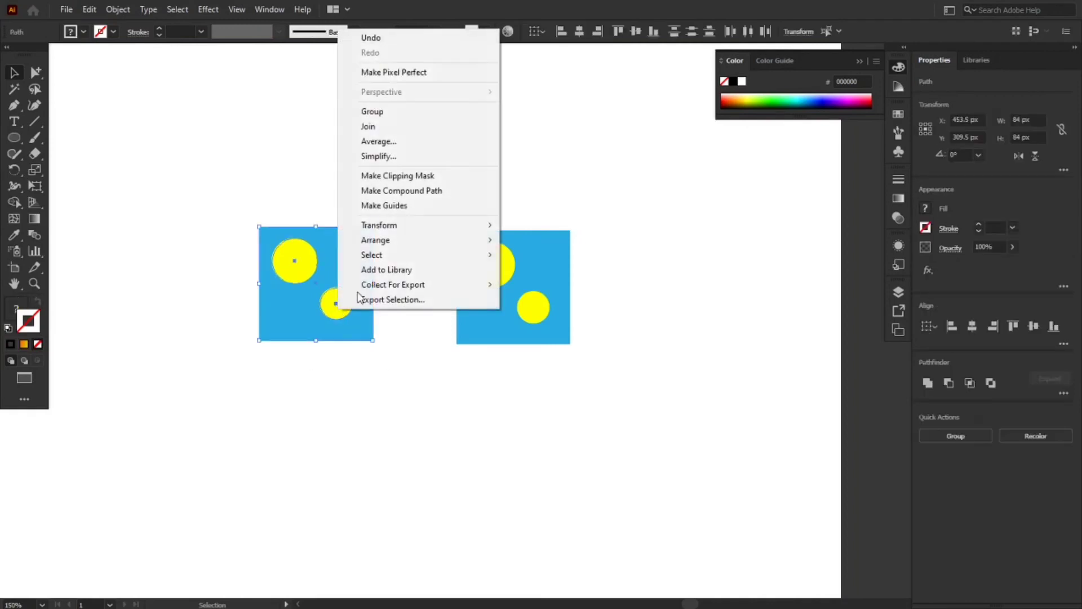
click(395, 190)
click(409, 251)
Subtract the two yellow circles from the right blue square with Minus Front
drag(445, 204, 593, 370)
click(949, 383)
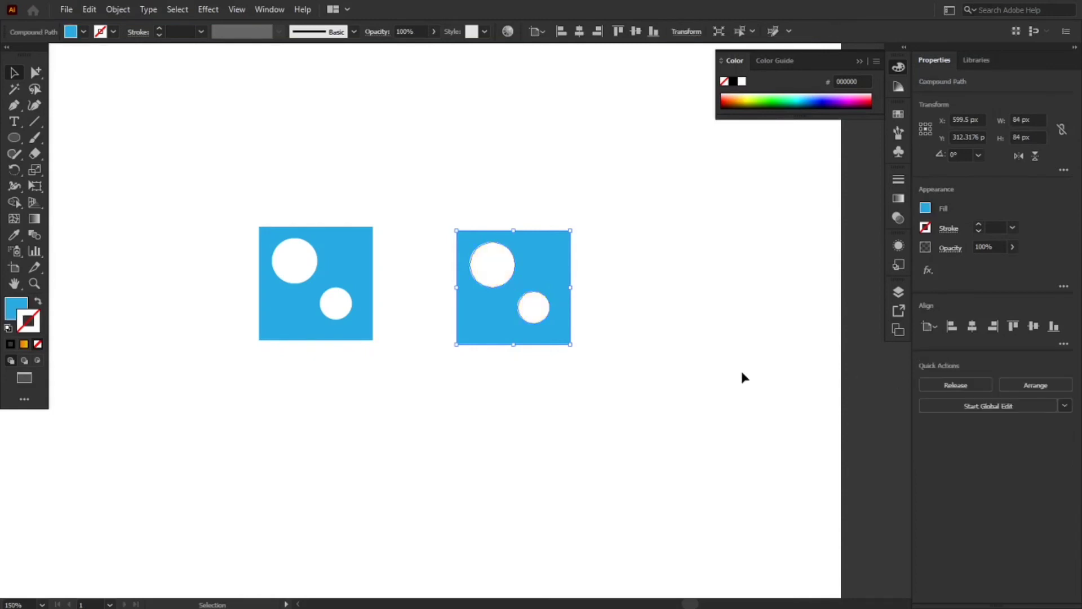
click(740, 368)
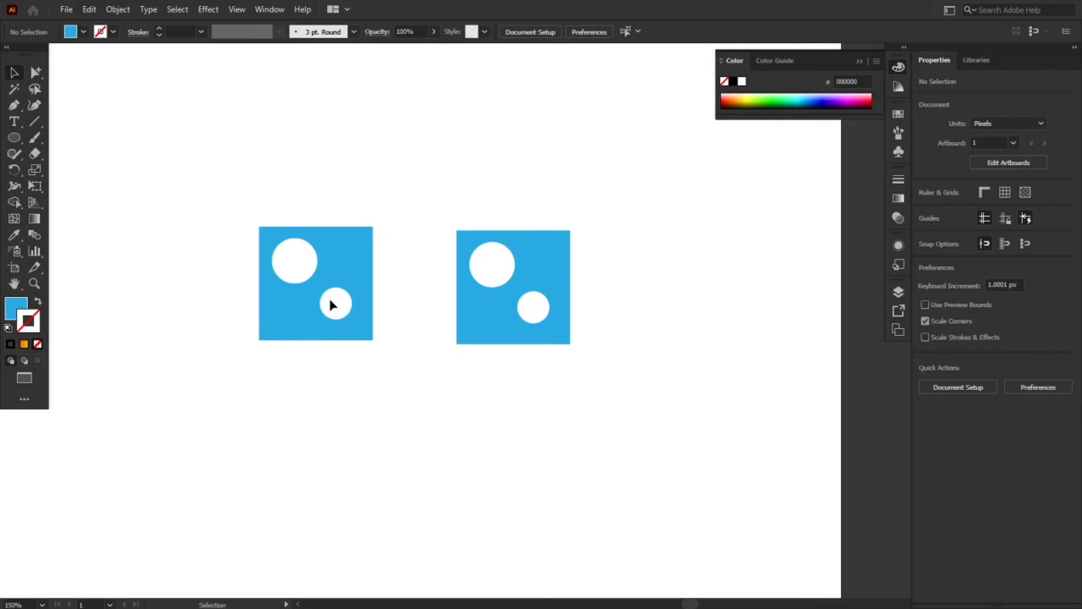
Move the small hole of the left compound path slightly toward the lower right corner, and the large hole straight down
key(a)
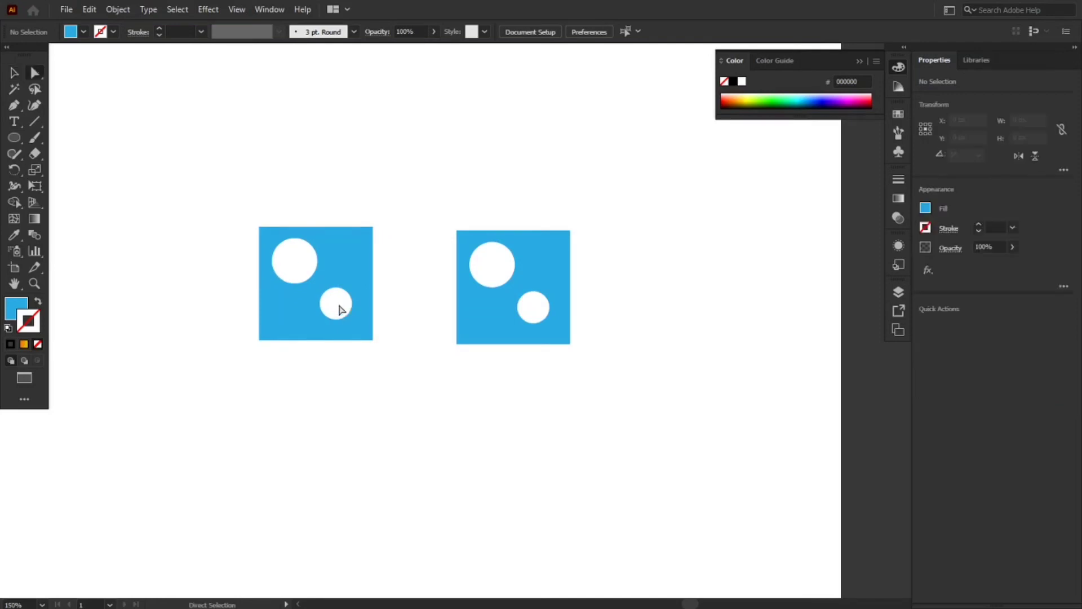
drag(336, 305, 348, 310)
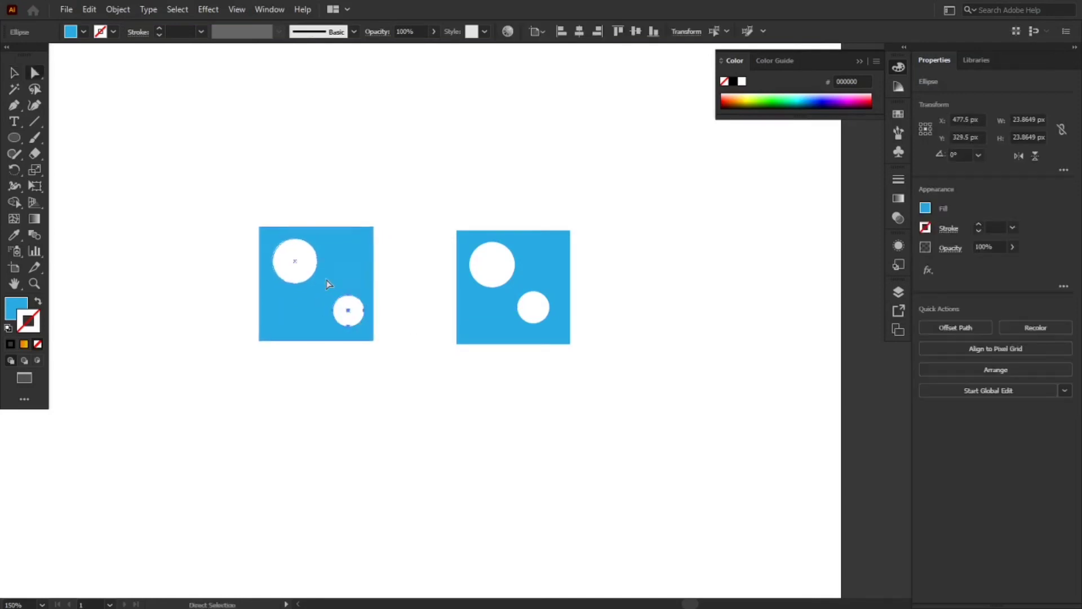
click(298, 268)
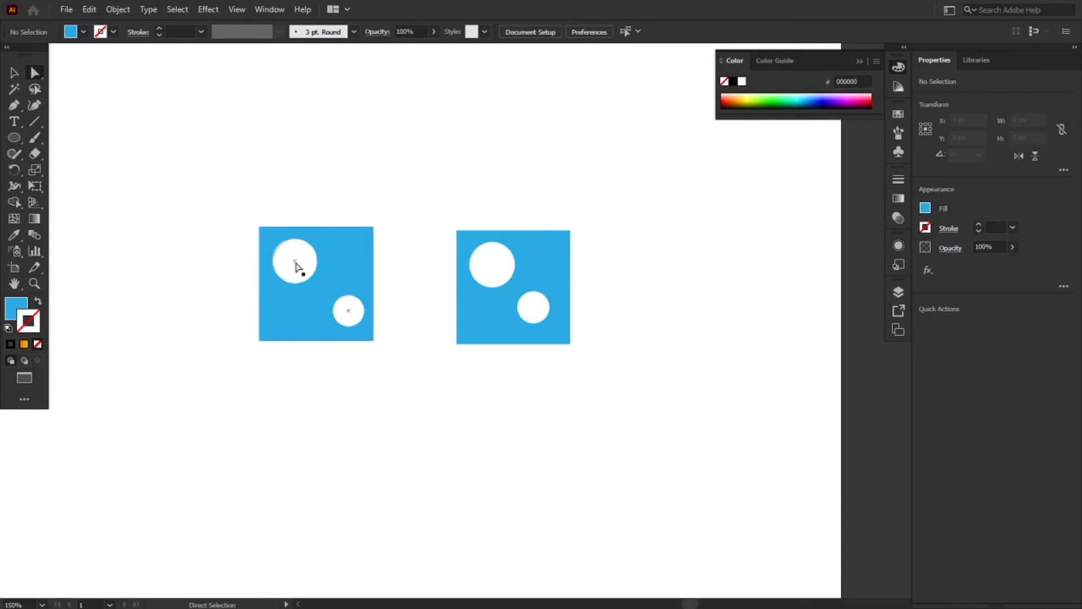
drag(295, 263, 296, 289)
click(299, 364)
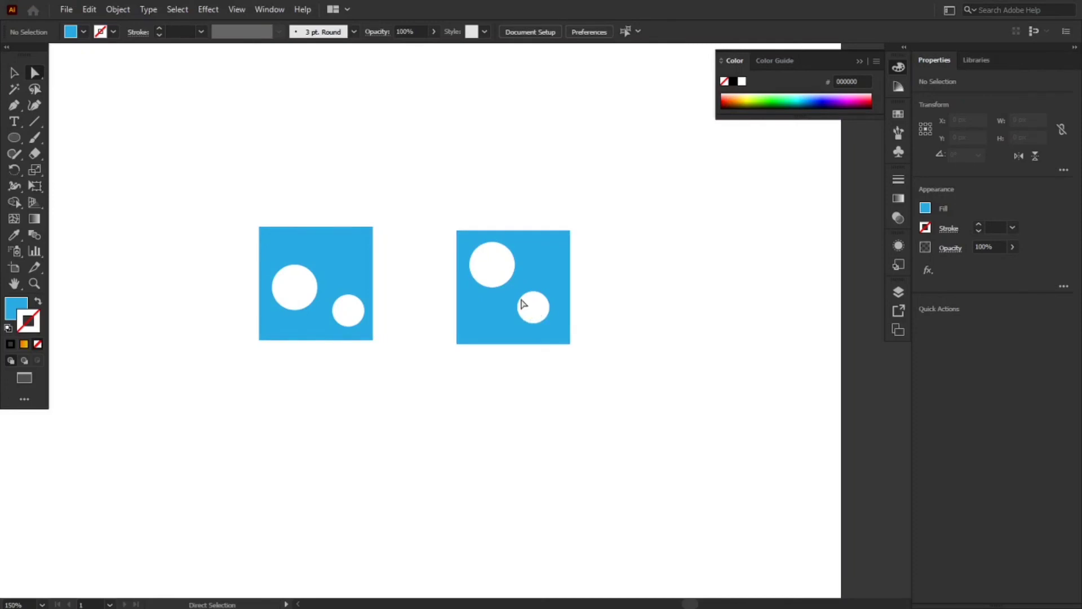
Move the left compound path's small hole up about 32 px and its large hole to about X 453.5, Y 329 px
click(352, 310)
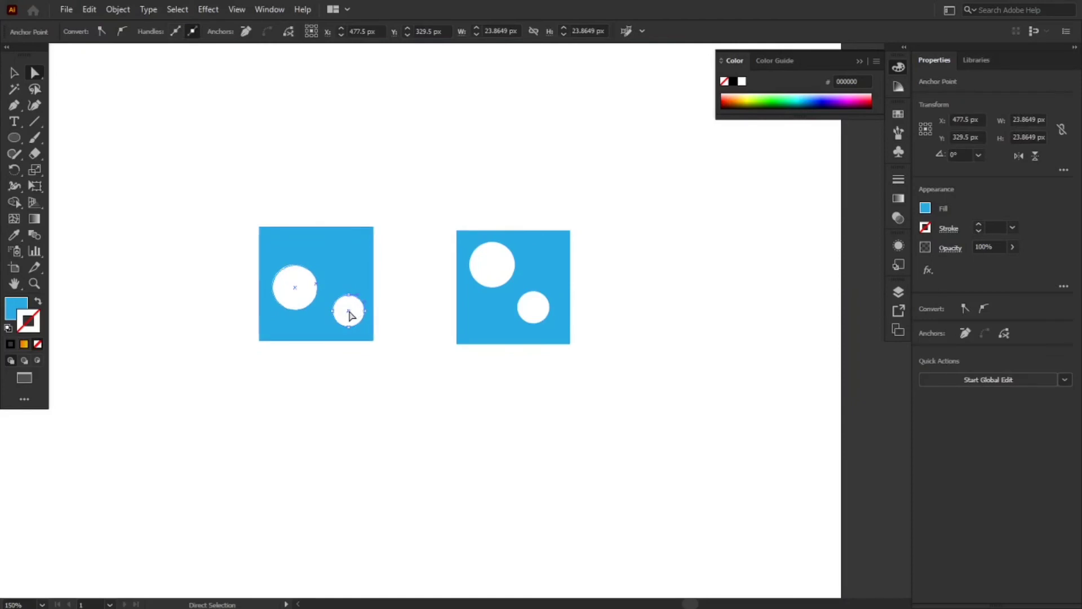
drag(349, 314, 349, 271)
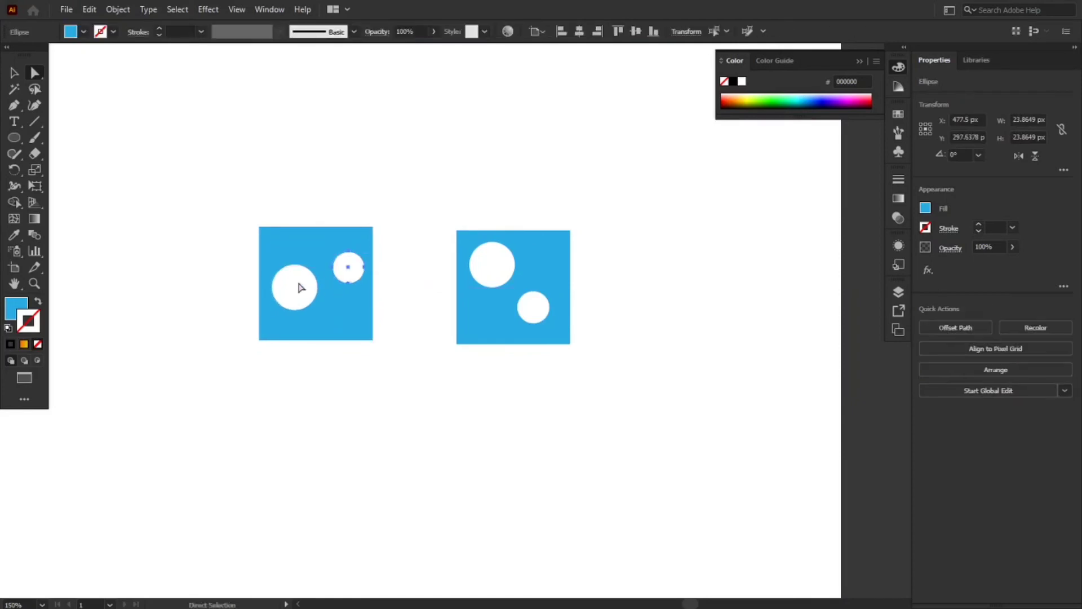
key(ctrl+shift+a)
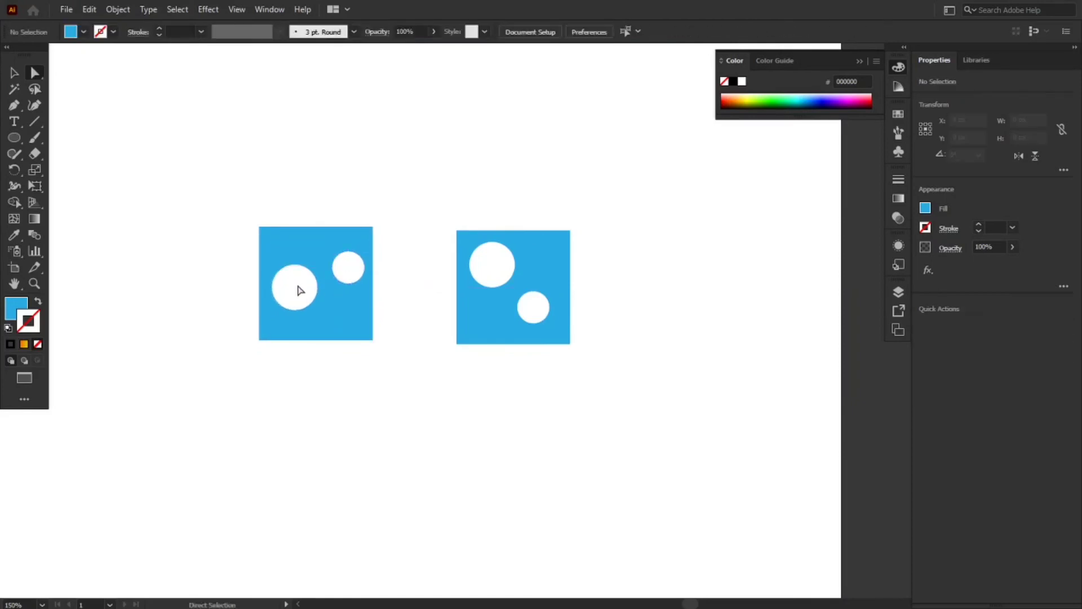
drag(297, 293, 315, 310)
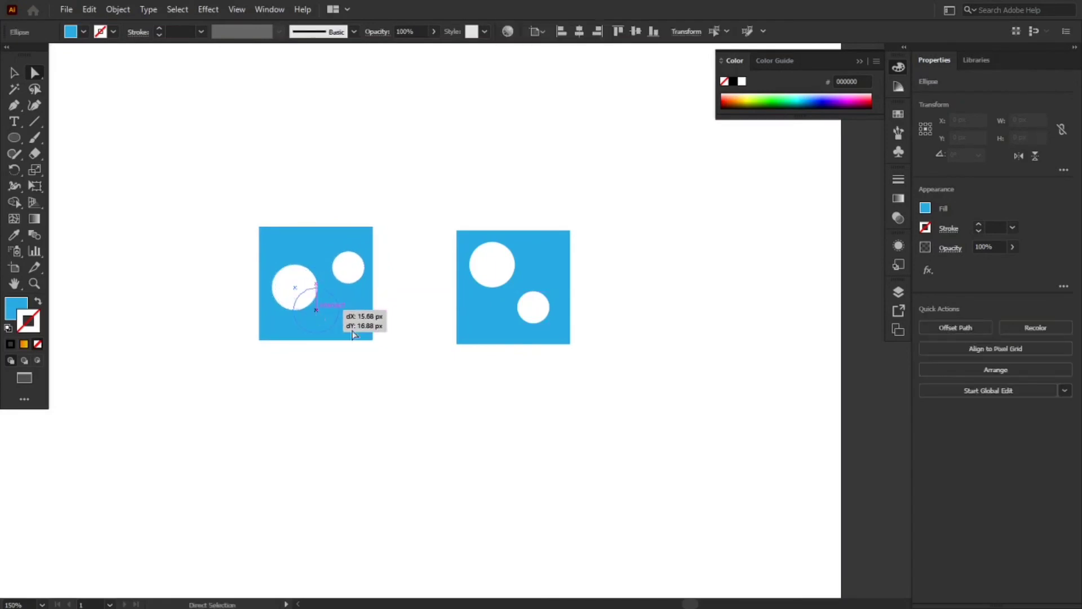
click(383, 398)
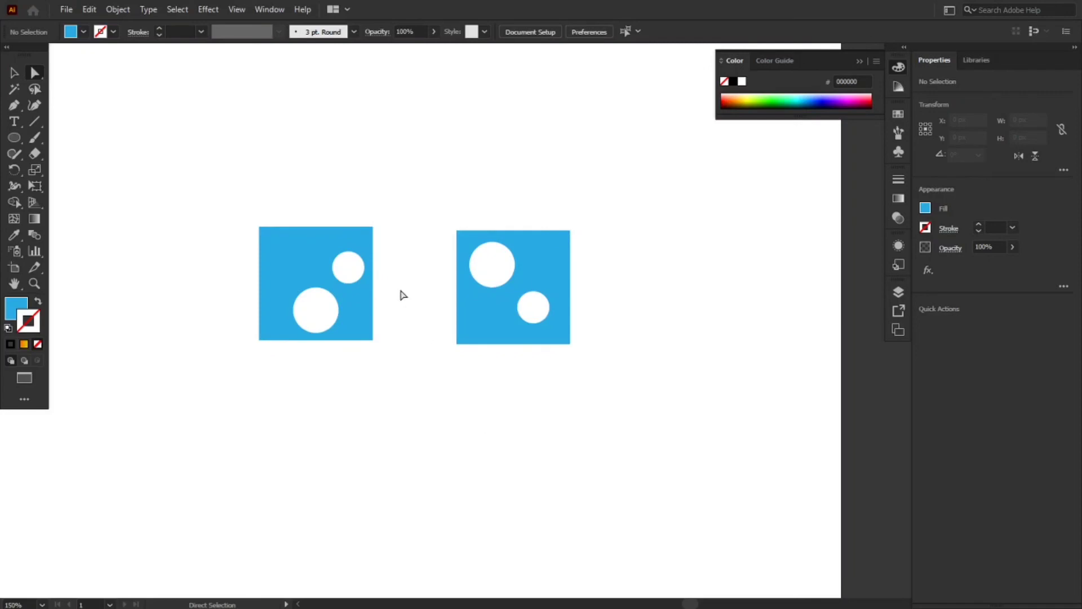
Draw a 23 px circle below the left blue square and a 64 px square to its right, filling the new square with yellow
click(14, 137)
drag(297, 432, 331, 462)
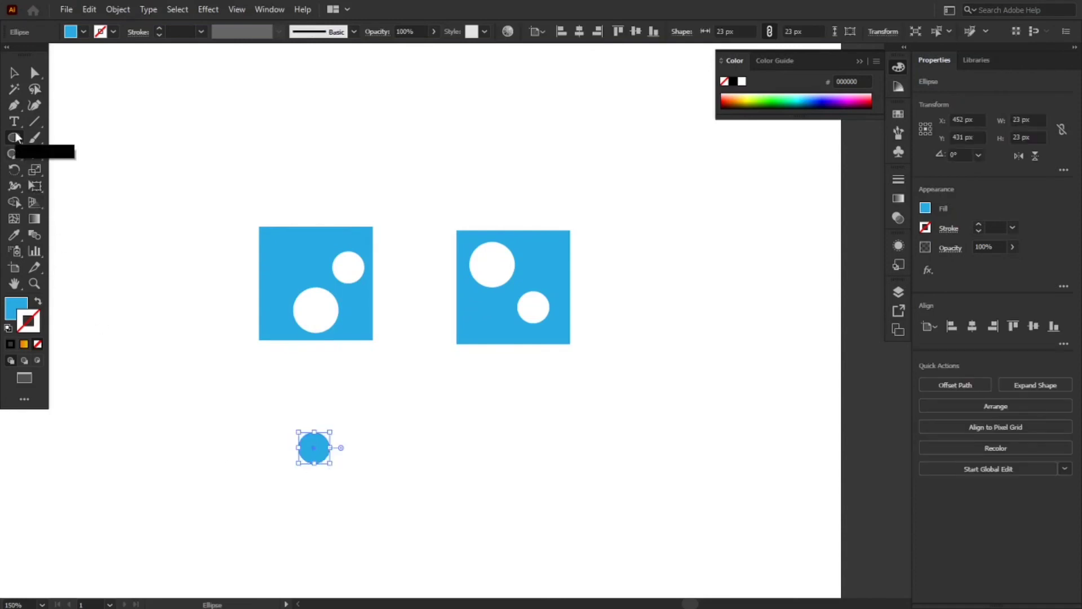
drag(14, 139, 56, 138)
drag(415, 423, 503, 511)
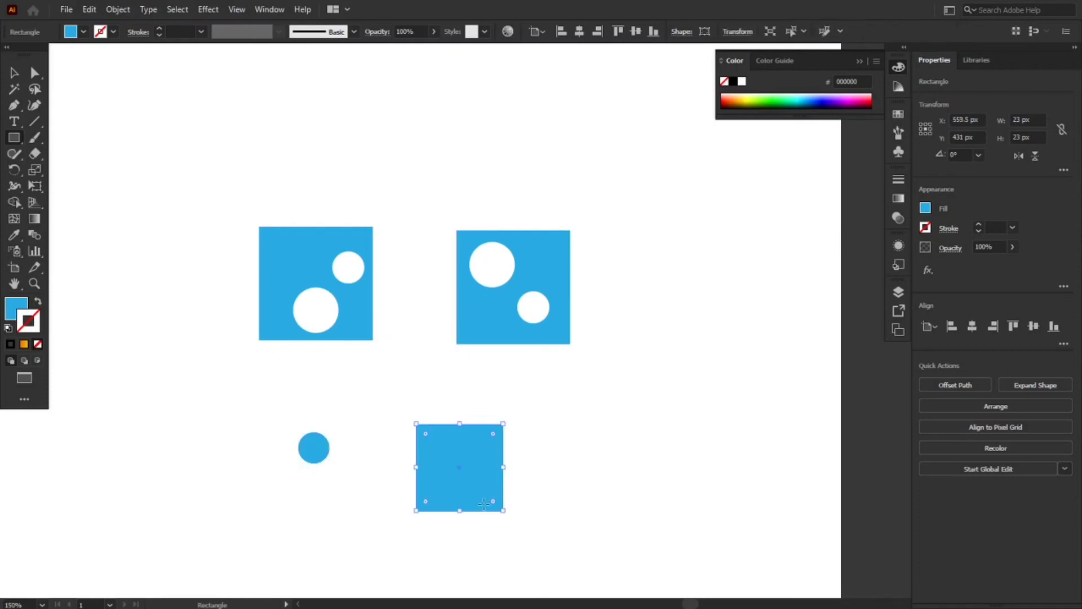
click(924, 208)
click(823, 256)
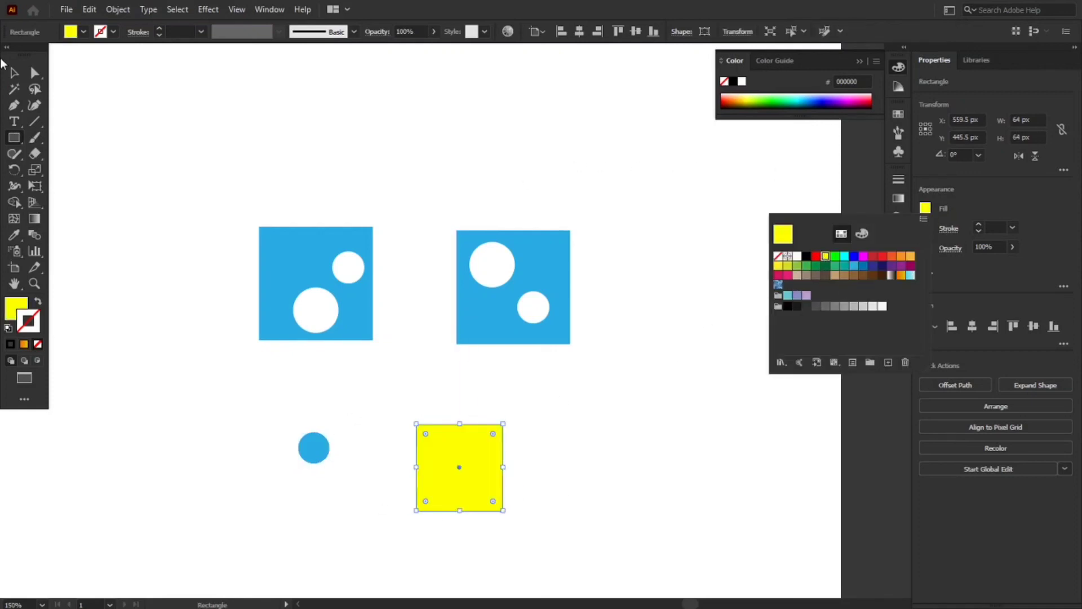
click(134, 350)
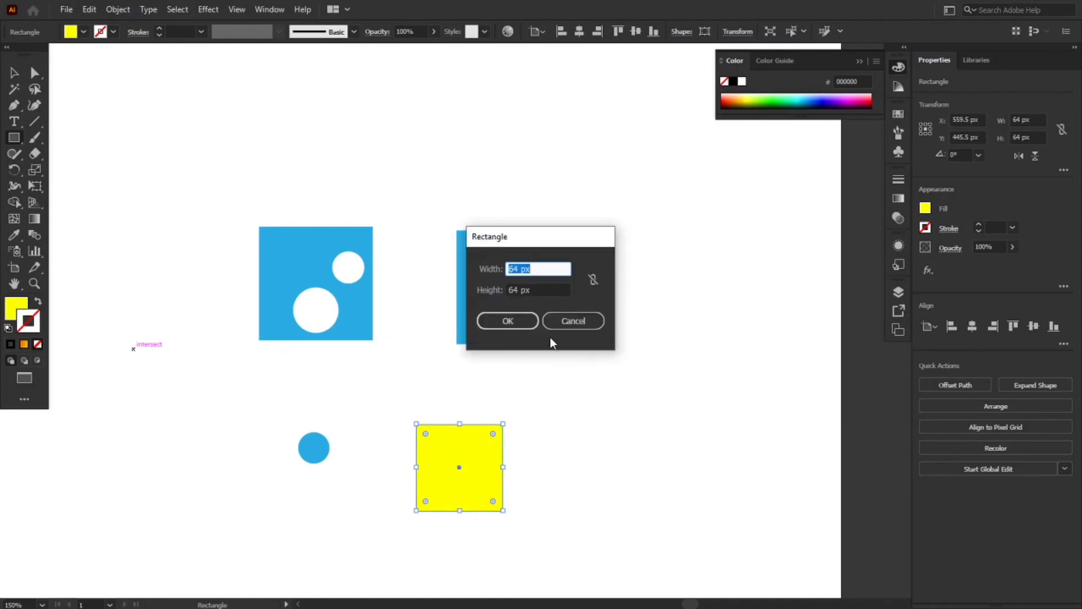
click(554, 317)
Move the small blue circle onto the middle of the yellow square and send the yellow square to the back
key(v)
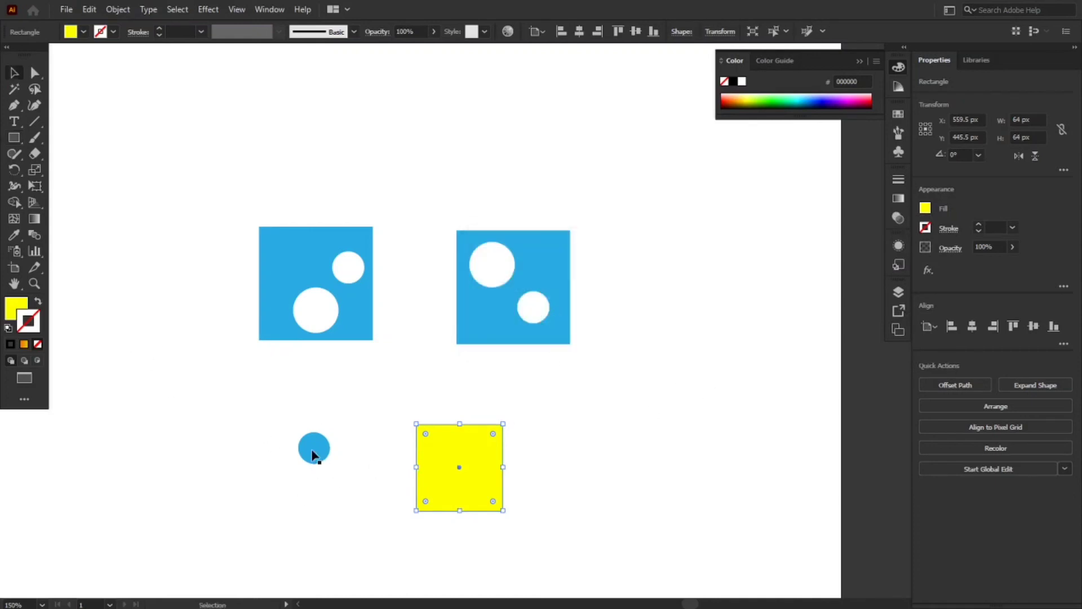
drag(314, 451, 459, 468)
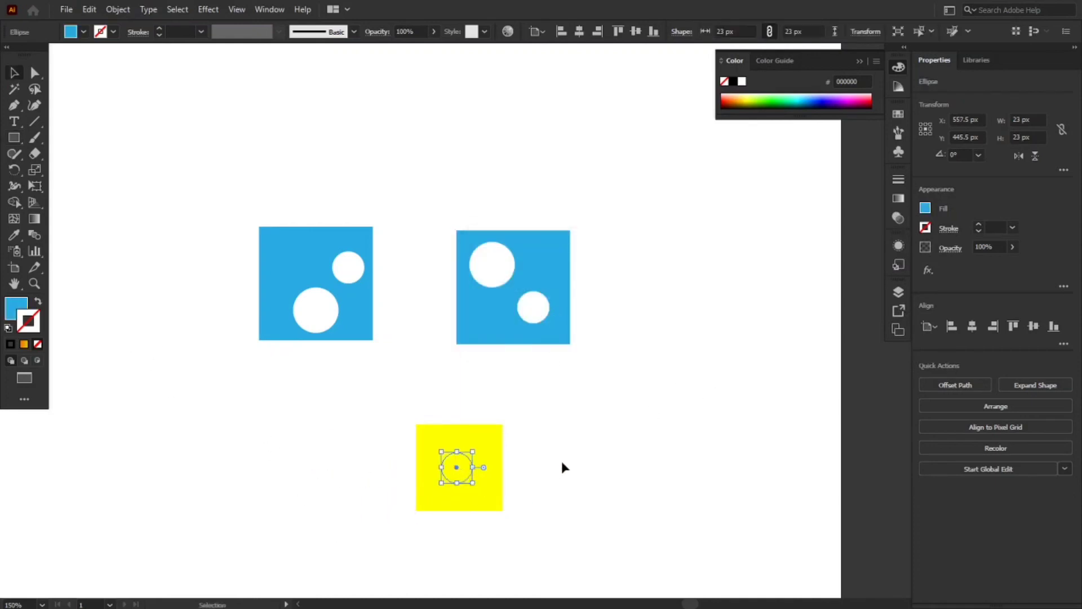
click(563, 466)
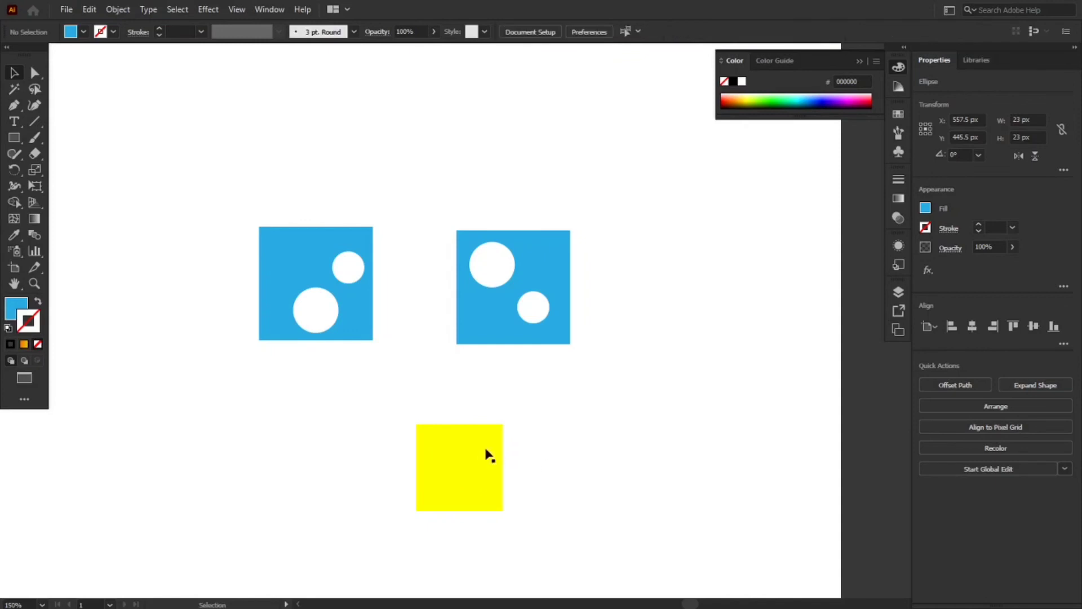
click(455, 471)
right_click(448, 465)
mouse_move(508, 392)
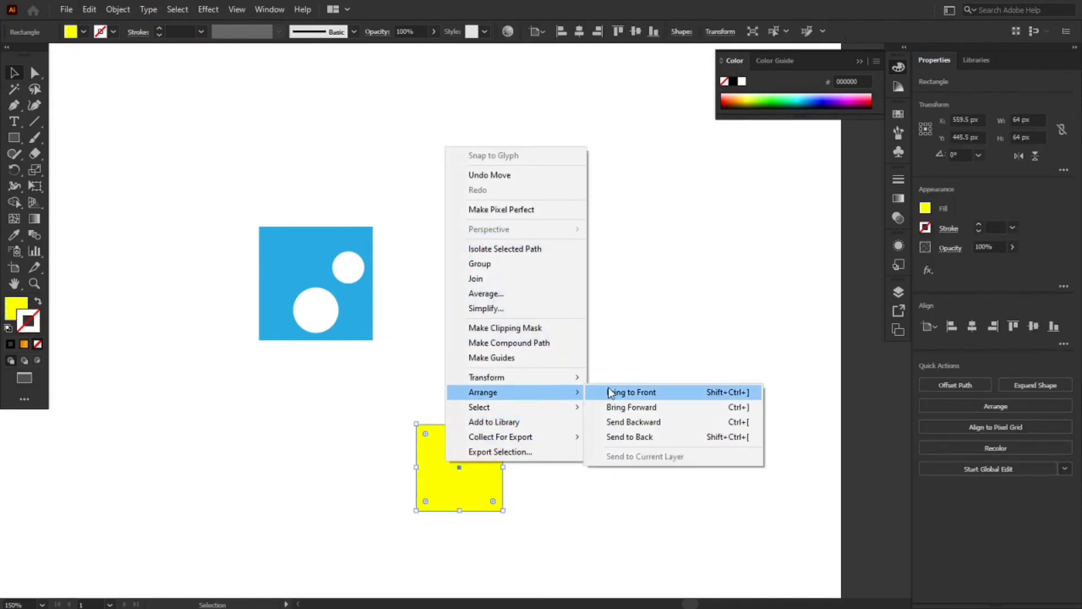
click(646, 437)
click(619, 458)
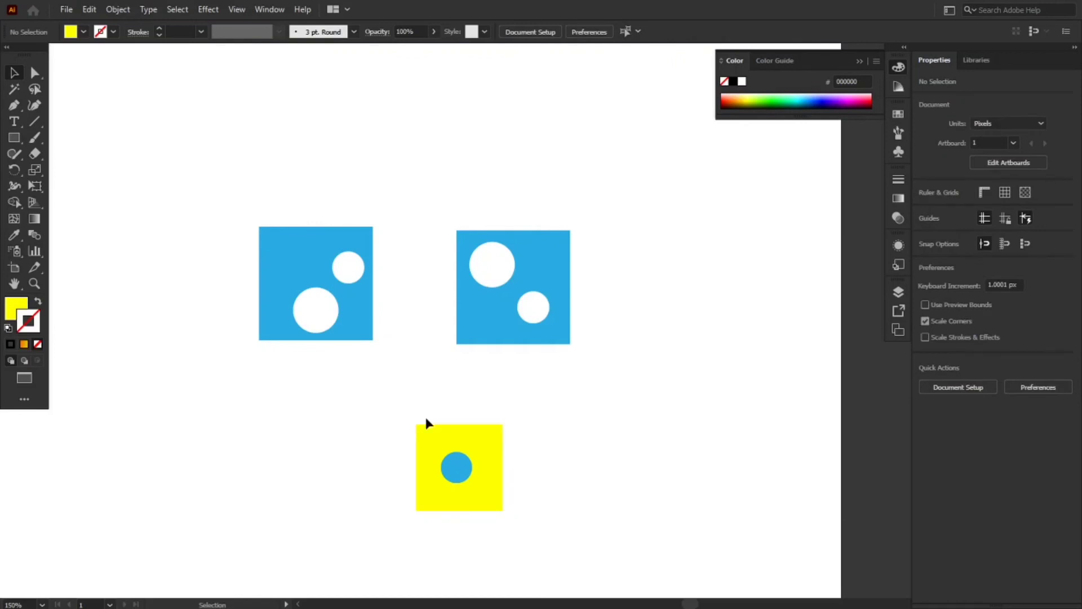
Create a Minus Front compound shape from the yellow square and the blue circle
drag(408, 414, 541, 529)
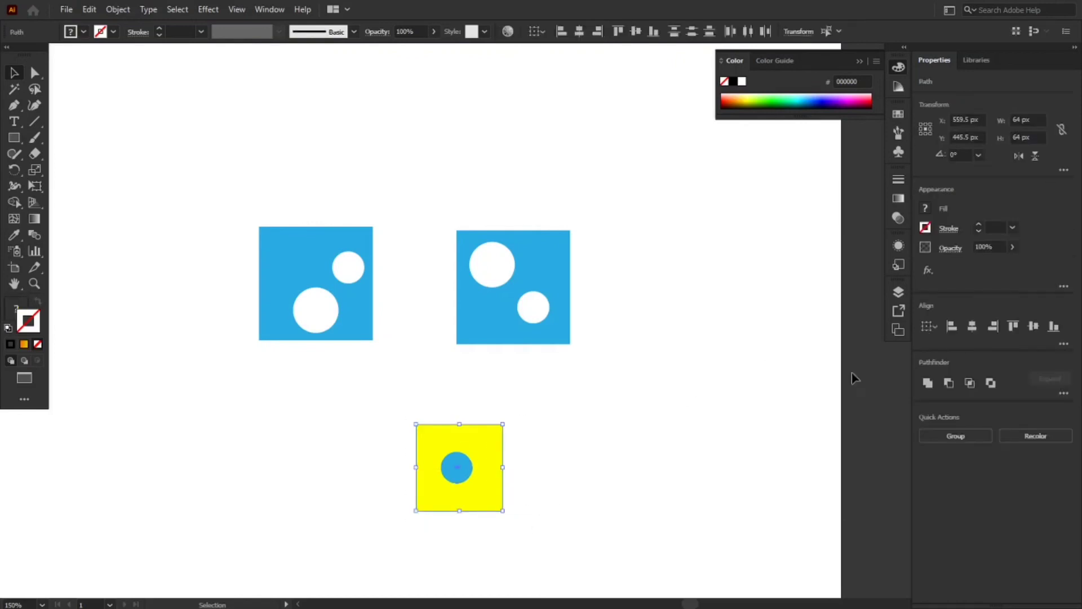
click(950, 384)
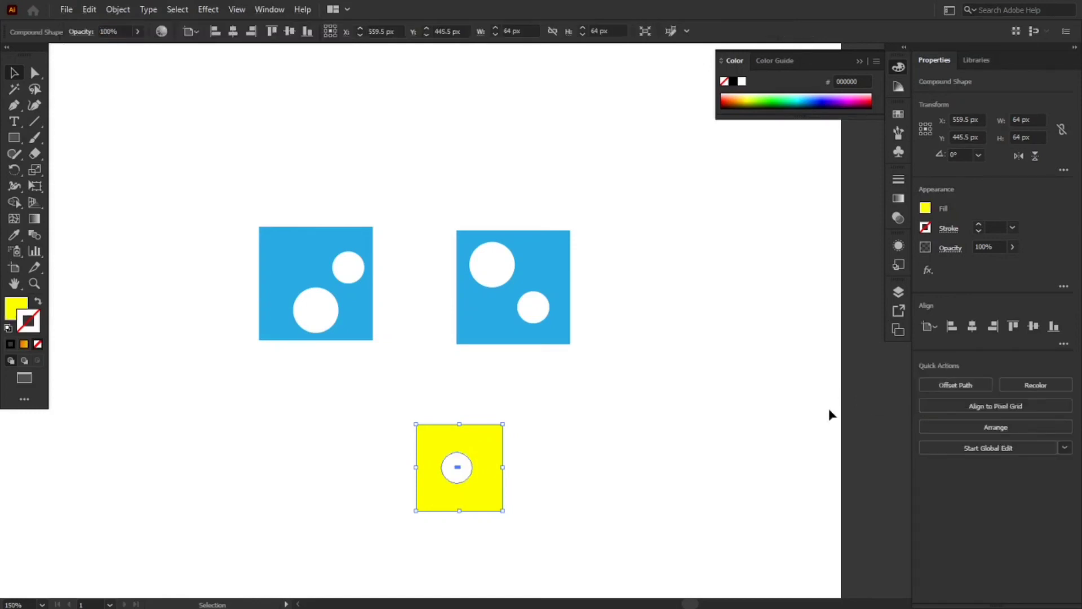
click(665, 465)
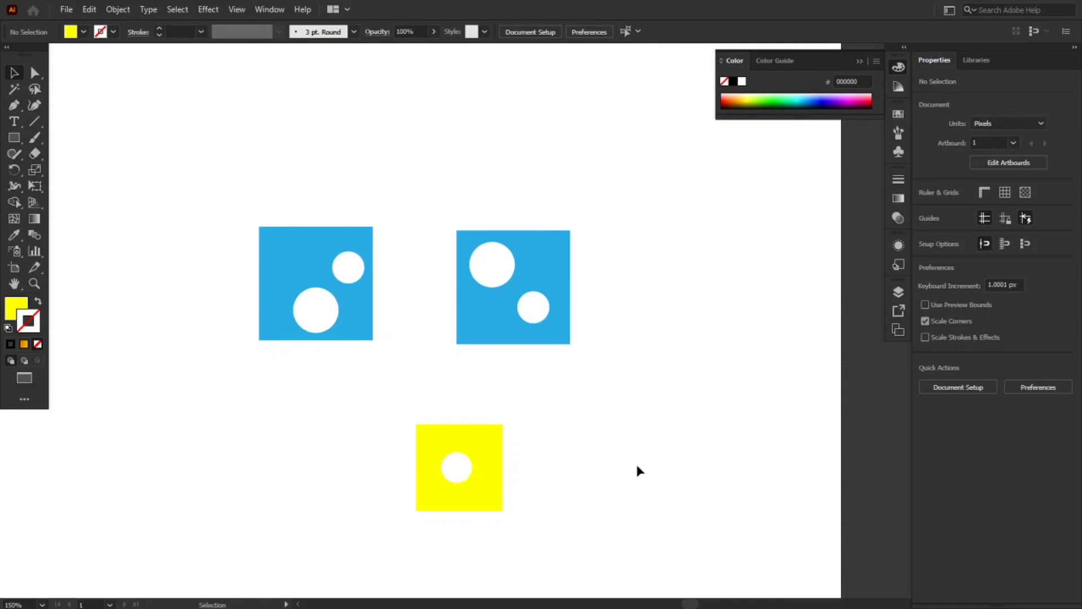
Reposition the circular hole within the yellow compound shape, ending near its lower middle at about X 559.5, Y 457 px
key(a)
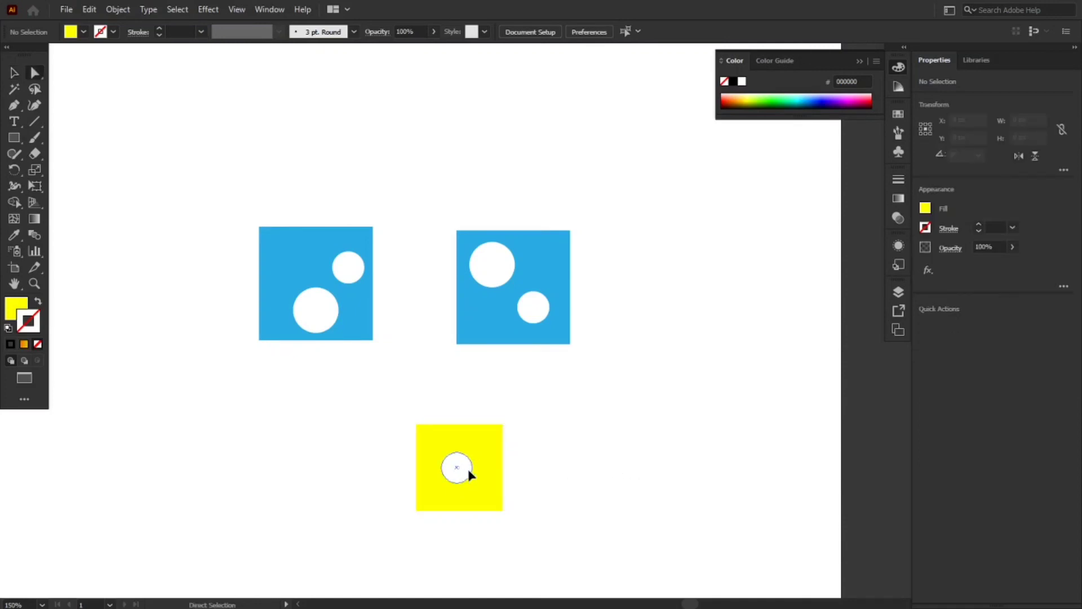
mouse_move(457, 467)
mouse_down()
mouse_move(473, 470)
mouse_move(443, 485)
mouse_move(473, 442)
mouse_move(486, 486)
mouse_move(456, 496)
mouse_move(441, 461)
mouse_up()
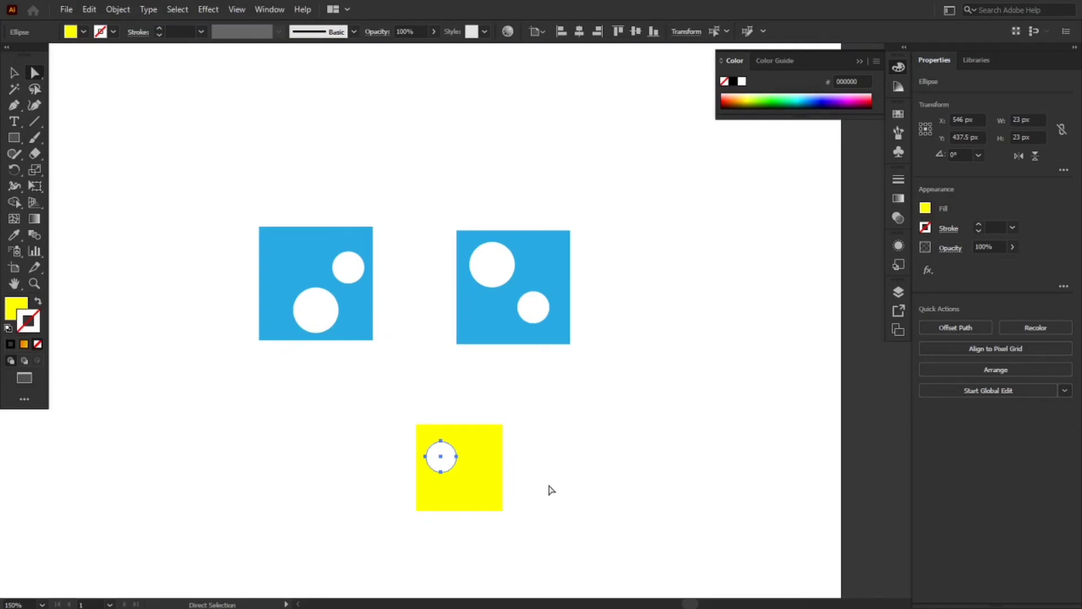
drag(440, 454, 463, 482)
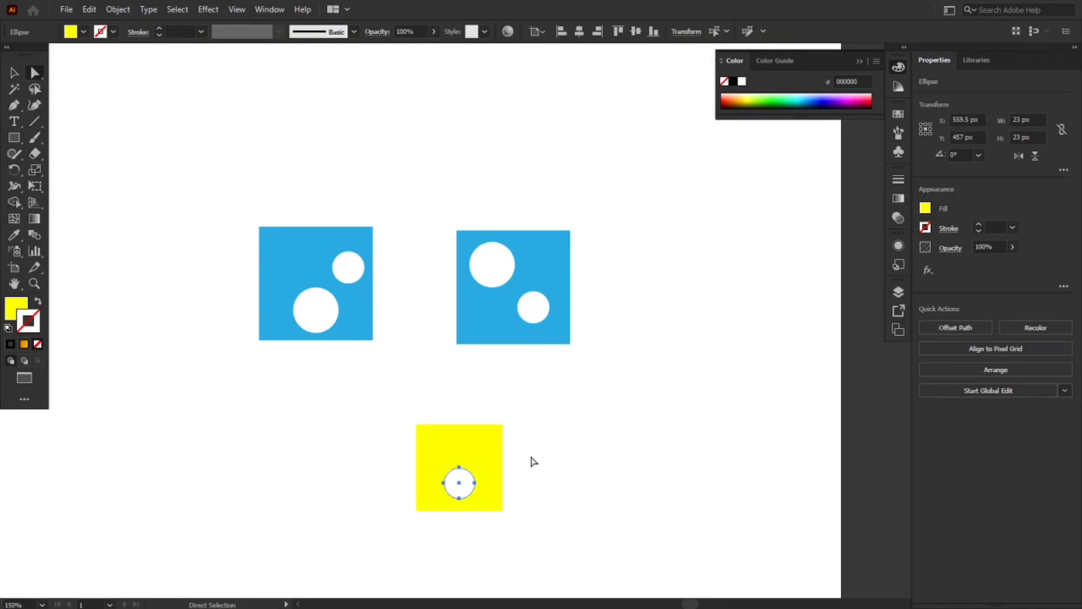
click(573, 466)
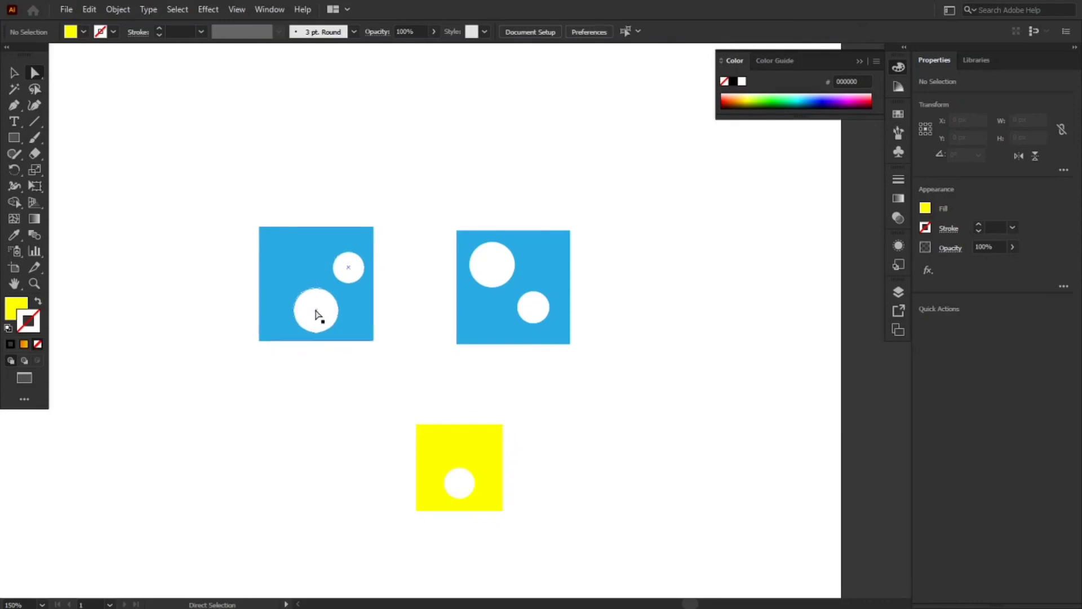
Select the large hole in the left blue compound path to examine its anchor points, and deselect it
click(320, 303)
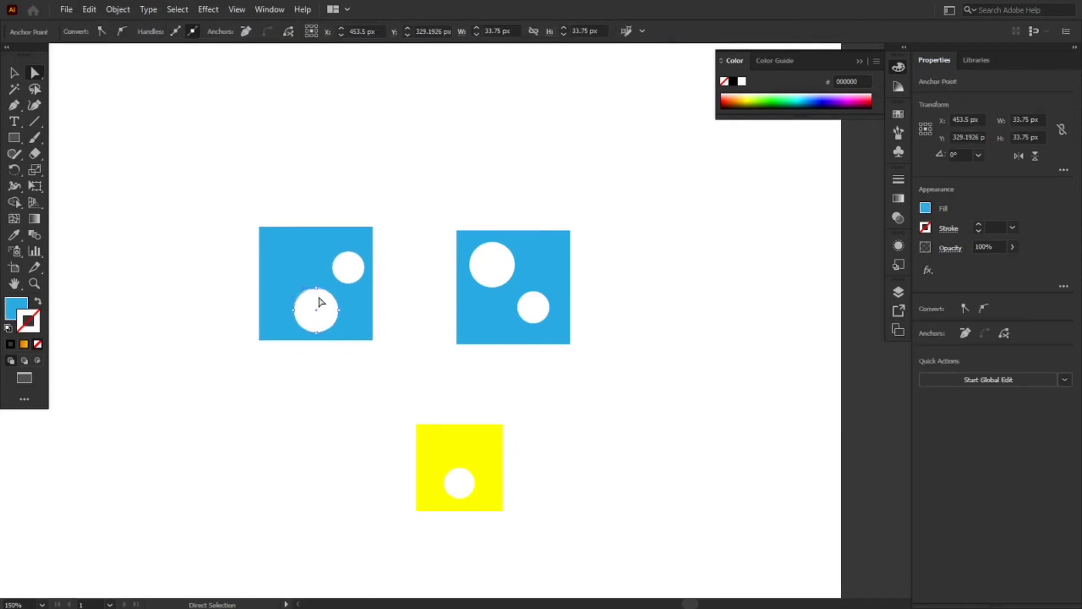
key(ctrl+shift+a)
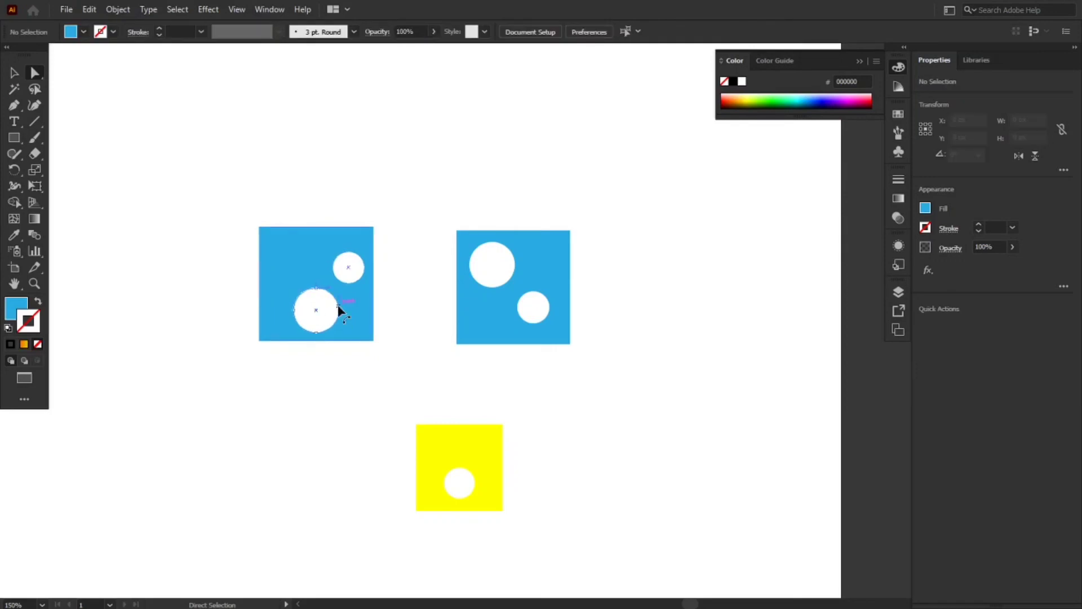
click(337, 307)
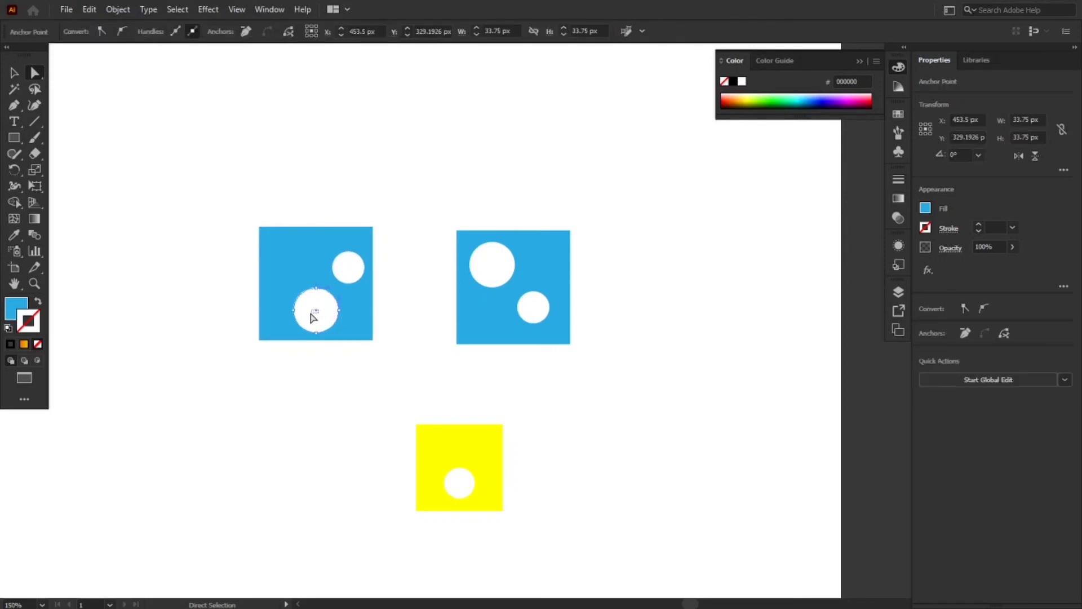
click(313, 317)
click(295, 468)
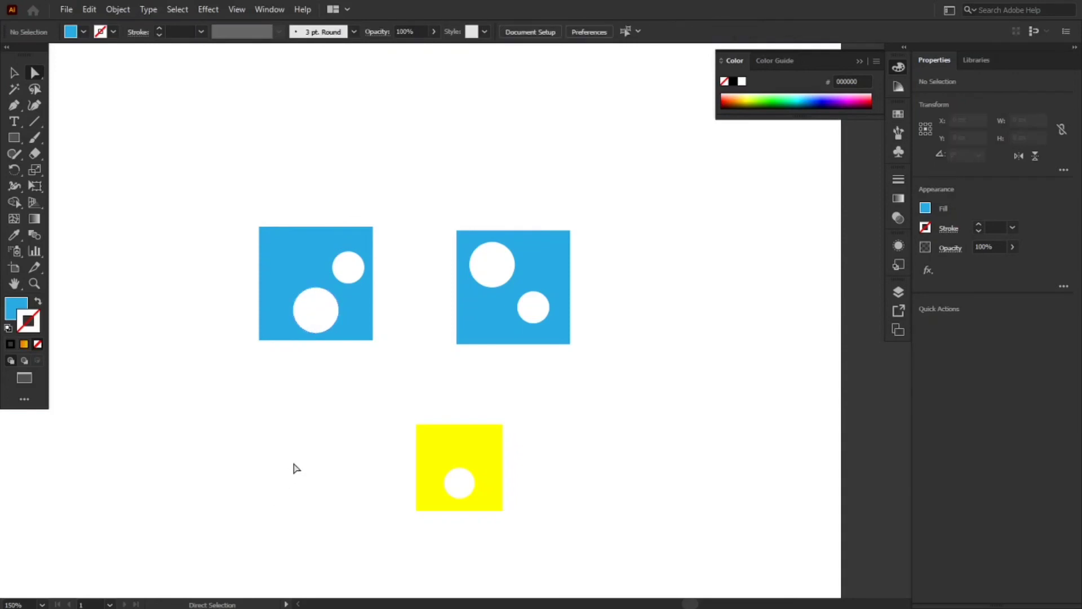